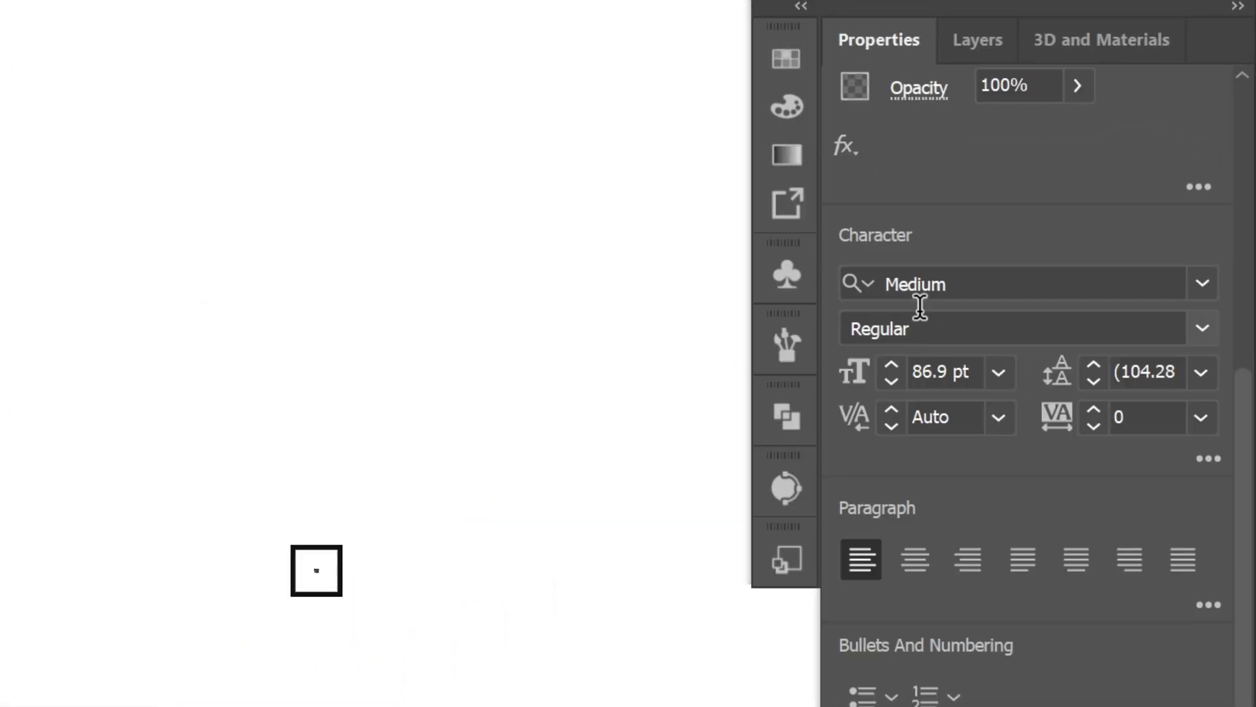
Convert the PANTER text to outlines and ungroup it into separate letters.
{"action": "left_click", "coordinate": [1162, 132]}
{"action": "left_click", "coordinate": [967, 322]}
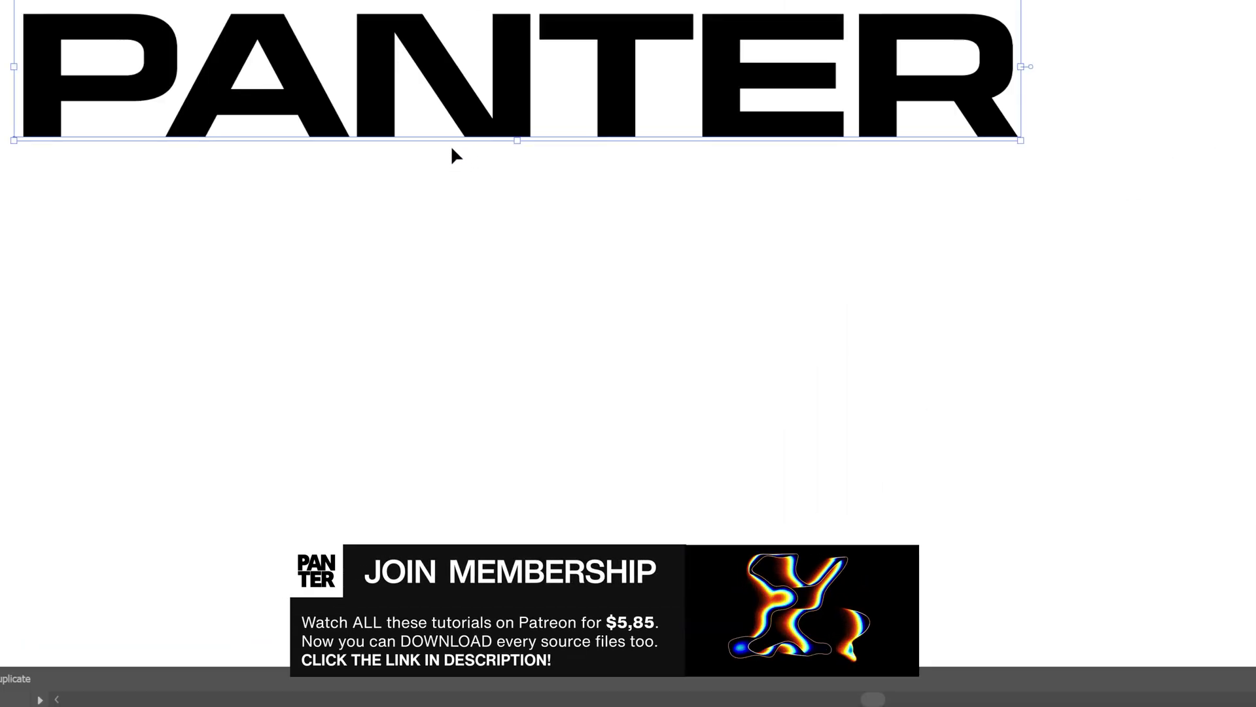
{"action": "right_click", "coordinate": [520, 95]}
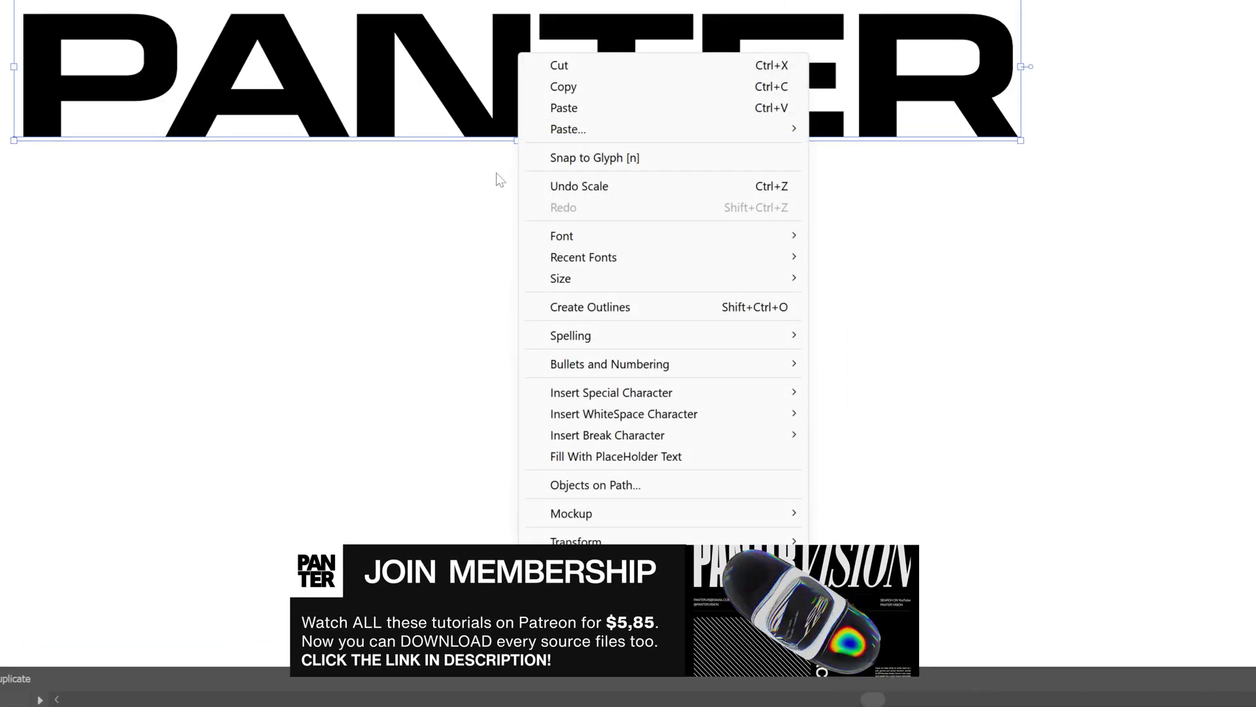
{"action": "left_click", "coordinate": [645, 316]}
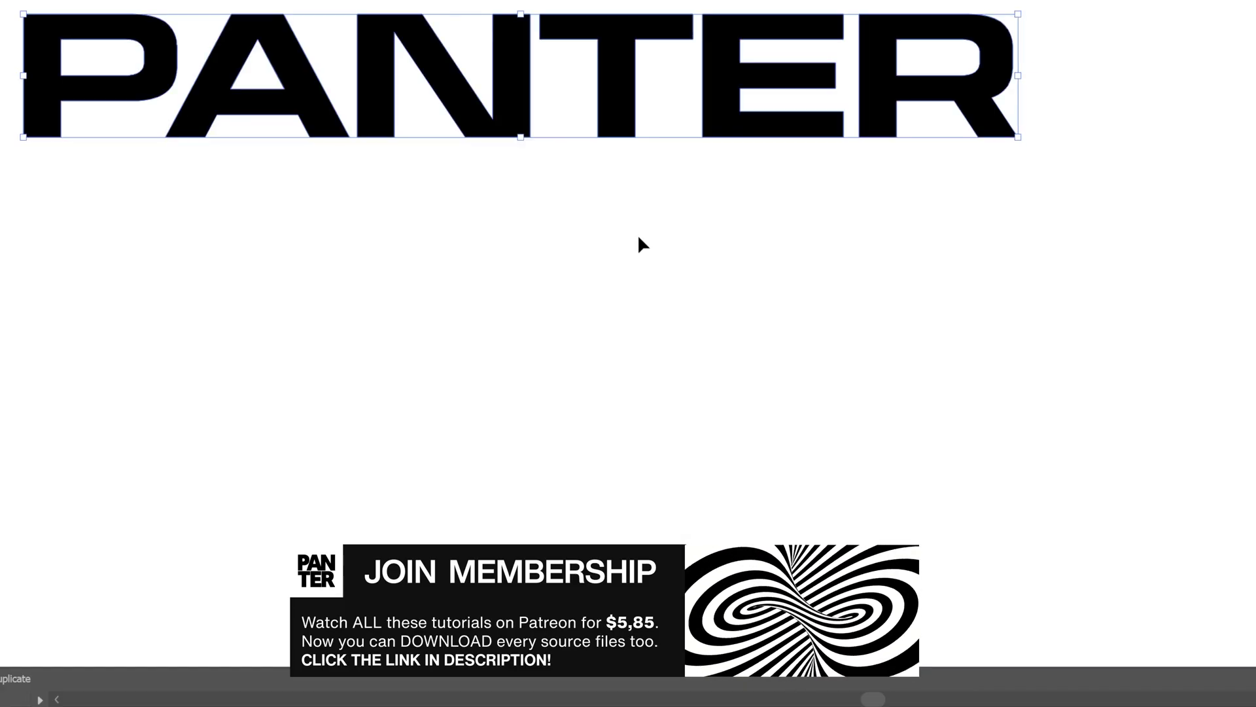
{"action": "right_click", "coordinate": [527, 91]}
{"action": "left_click", "coordinate": [626, 321]}
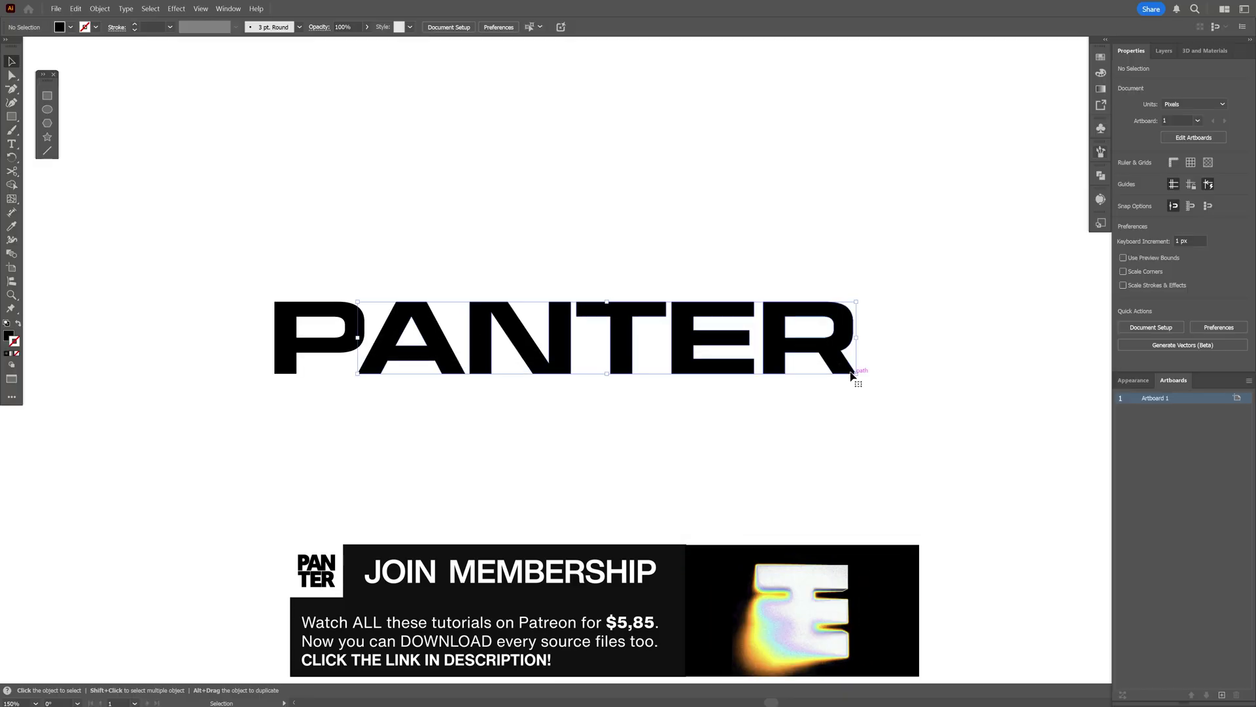
Move the letters ANTER down the artboard and move the P up into empty space above them.
{"action": "left_click_drag", "start_coordinate": [799, 351], "coordinate": [742, 539]}
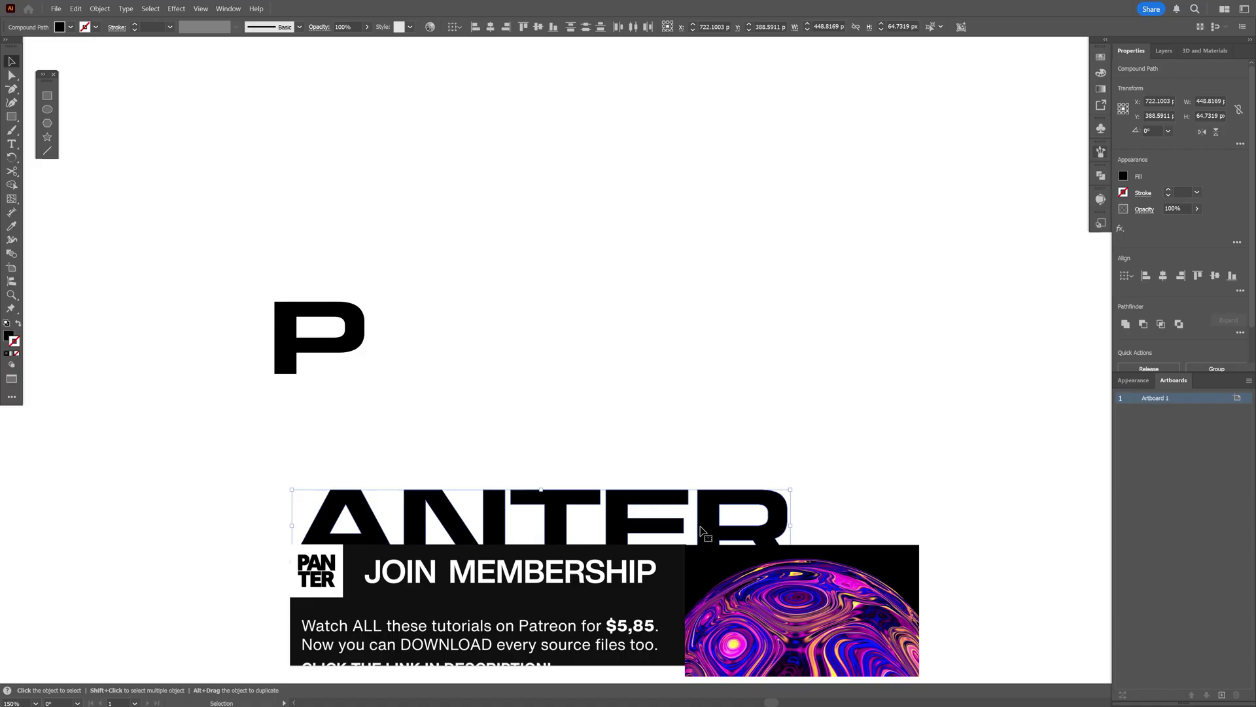
{"action": "left_click_drag", "start_coordinate": [396, 327], "coordinate": [555, 179]}
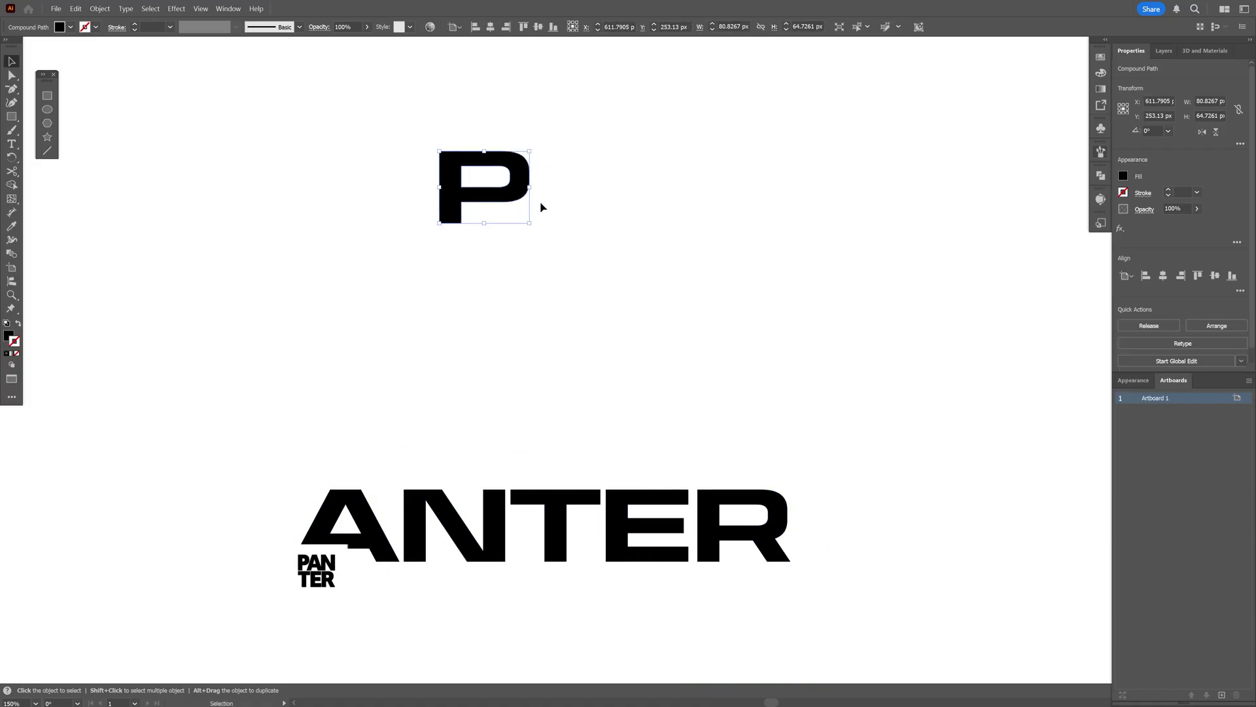
Stretch the P to about 165 px wide by moving only the anchor points of its rounded bowl horizontally.
{"action": "left_click", "coordinate": [14, 76]}
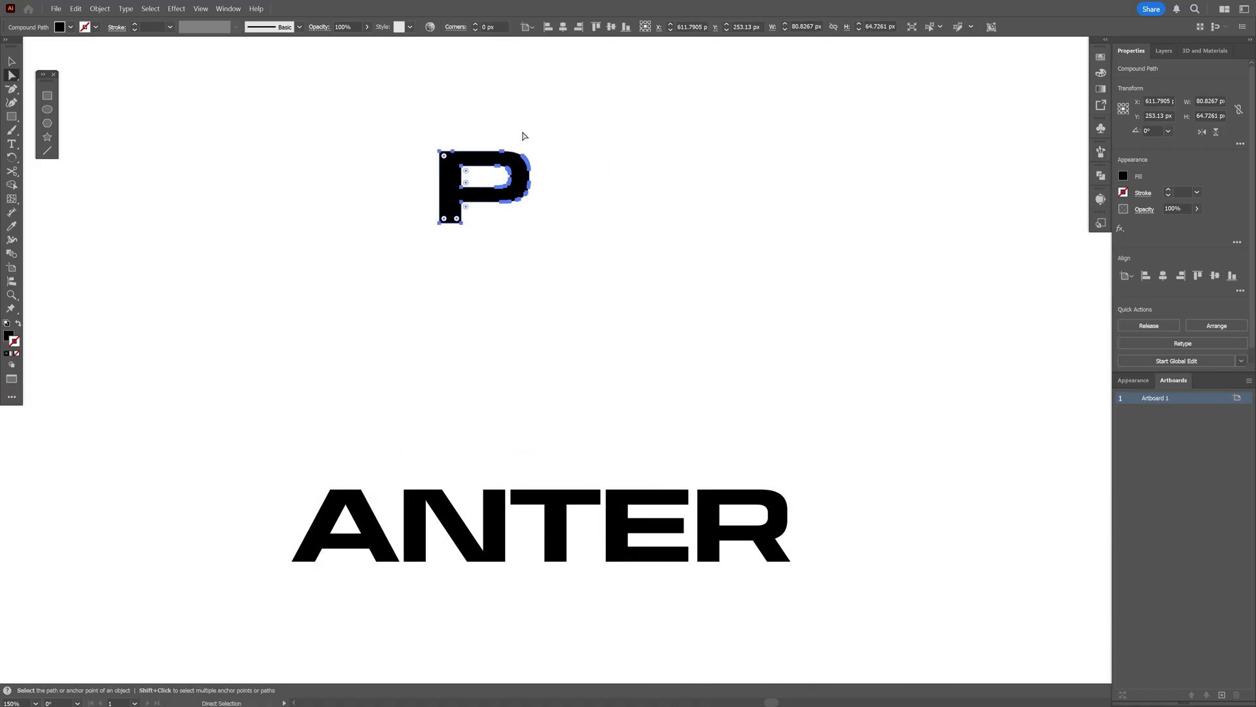
{"action": "left_click_drag", "start_coordinate": [487, 233], "coordinate": [487, 233]}
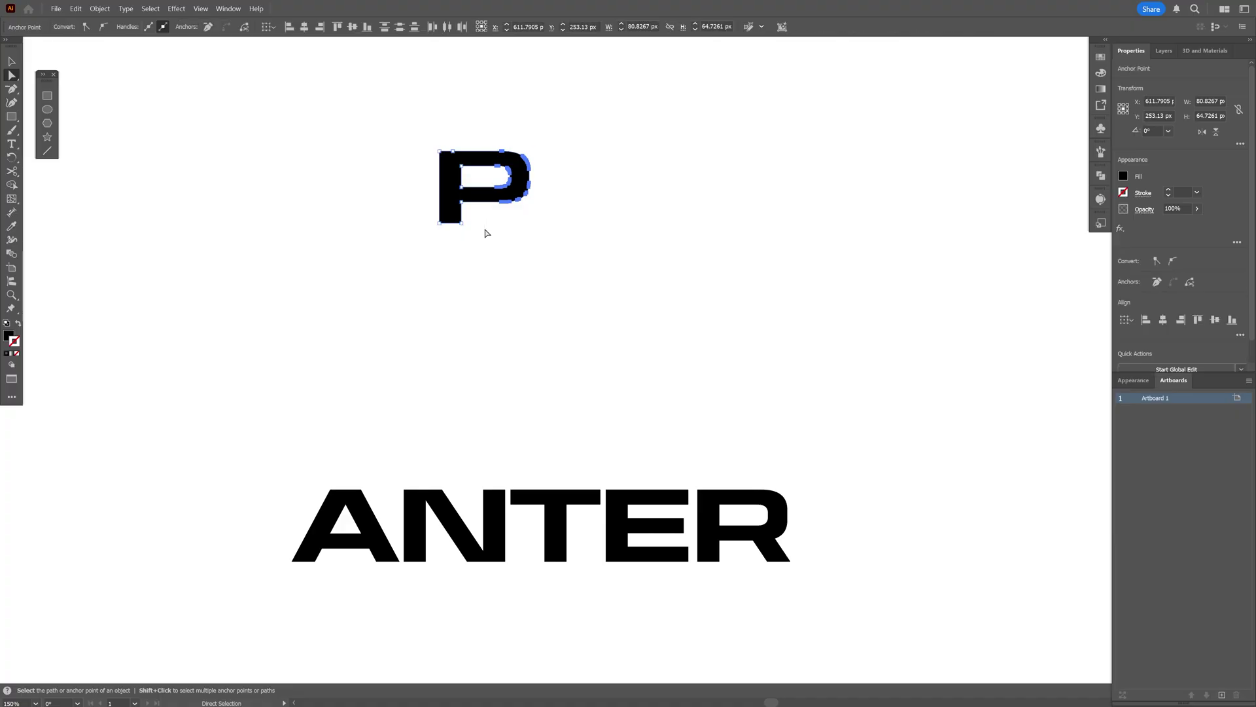
{"action": "left_click_drag", "start_coordinate": [531, 186], "coordinate": [613, 190]}
Delete the original A and place a copy of the stretched P directly below the first P.
{"action": "key", "text": "v"}
{"action": "left_click_drag", "start_coordinate": [359, 504], "coordinate": [519, 257]}
{"action": "scroll", "coordinate": [497, 235], "scroll_direction": "up", "scroll_amount": 1}
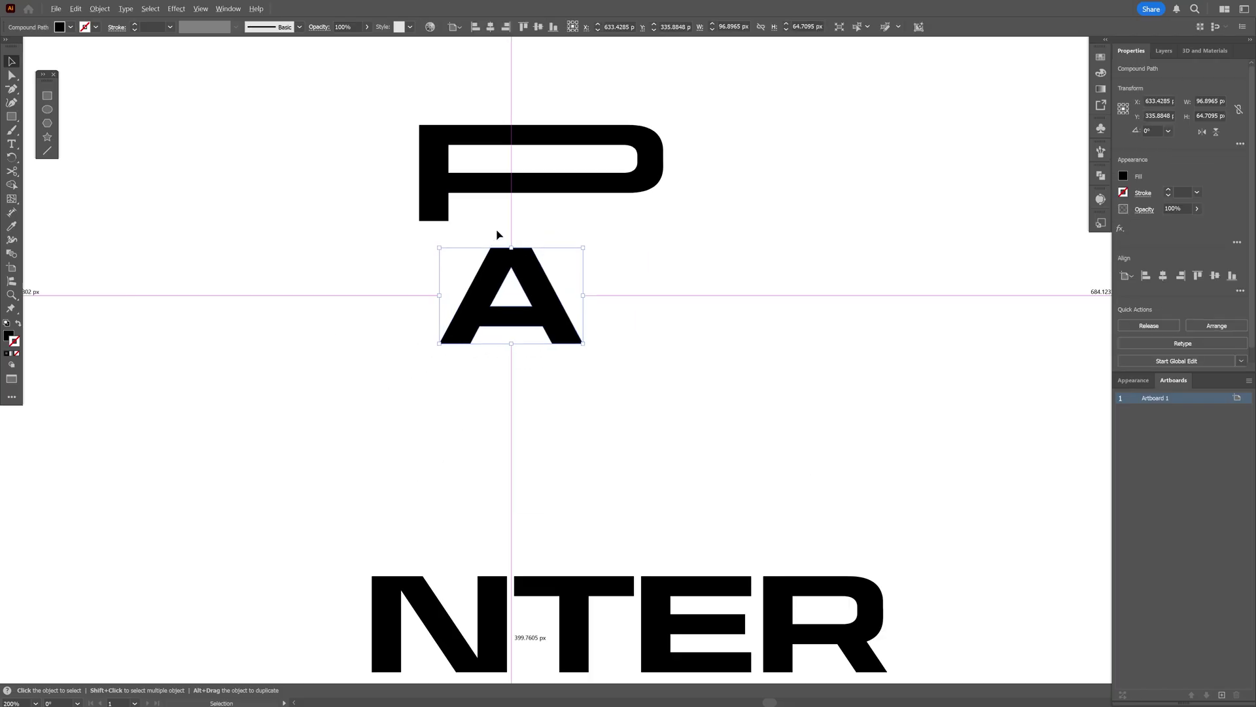
{"action": "scroll", "coordinate": [498, 234], "scroll_direction": "up", "scroll_amount": 1}
{"action": "key", "text": "Delete"}
{"action": "left_click", "coordinate": [651, 211]}
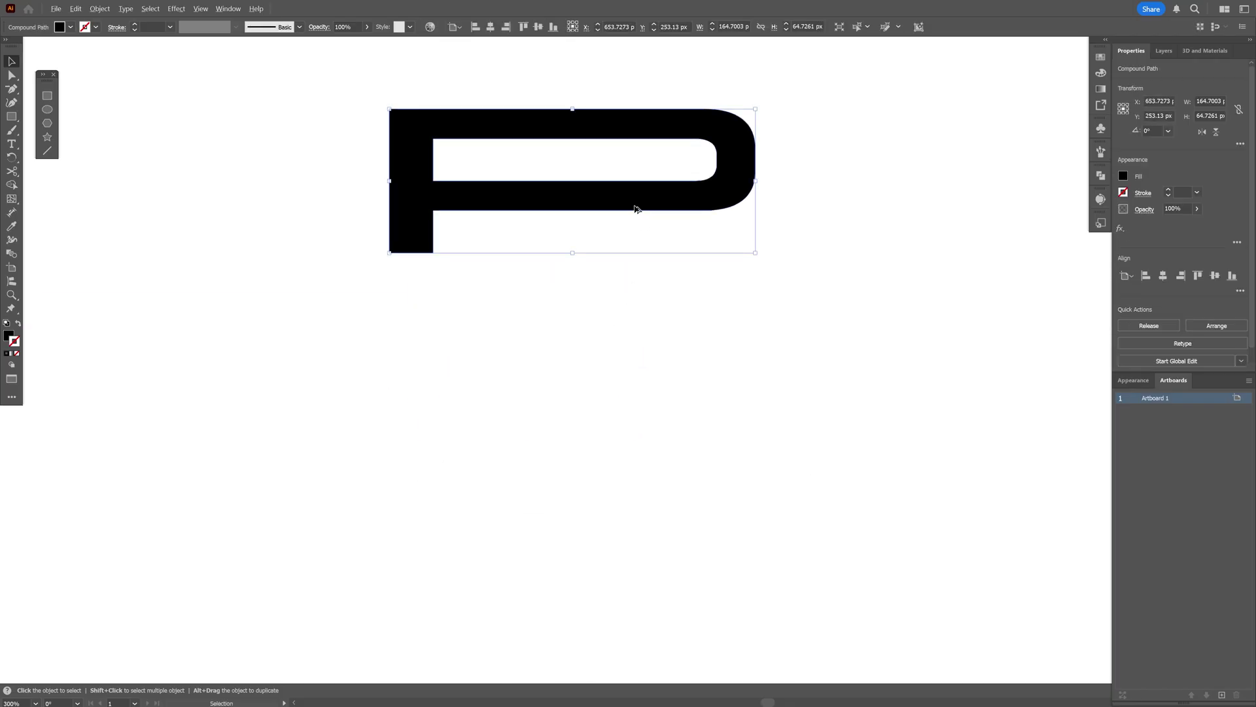
{"action": "left_click_drag", "start_coordinate": [635, 206], "coordinate": [642, 367]}
Erase the lower half of the copied P's rounded end with a rectangular Eraser cut, separating the crossbar from the curve.
{"action": "left_click", "coordinate": [13, 173]}
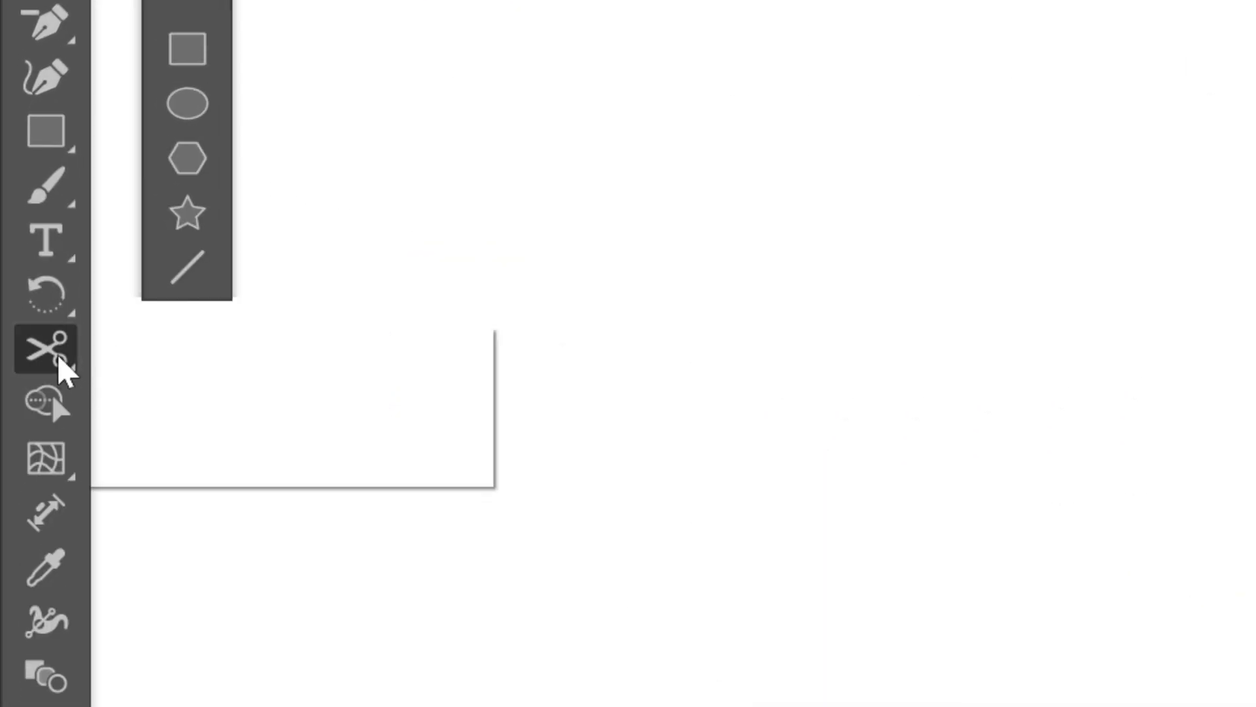
{"action": "left_click", "coordinate": [223, 357]}
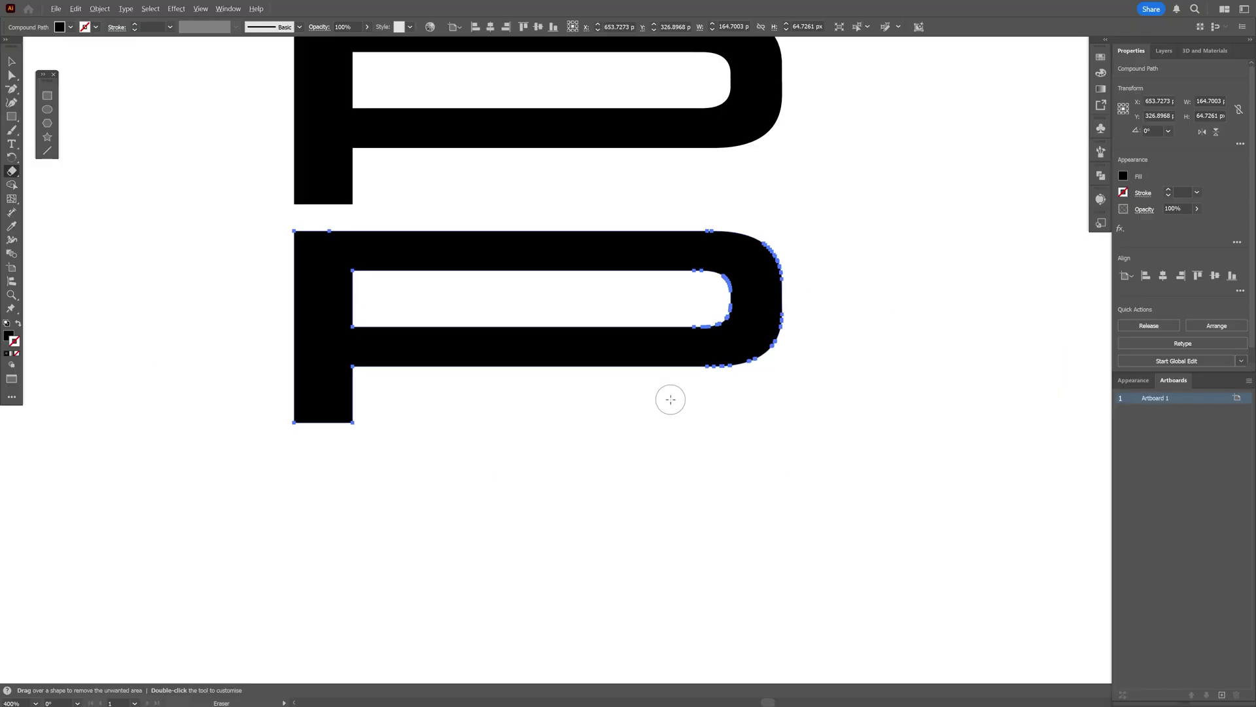
{"action": "scroll", "coordinate": [802, 347], "scroll_direction": "up", "scroll_amount": 2}
{"action": "scroll", "coordinate": [714, 288], "scroll_direction": "up", "scroll_amount": 1}
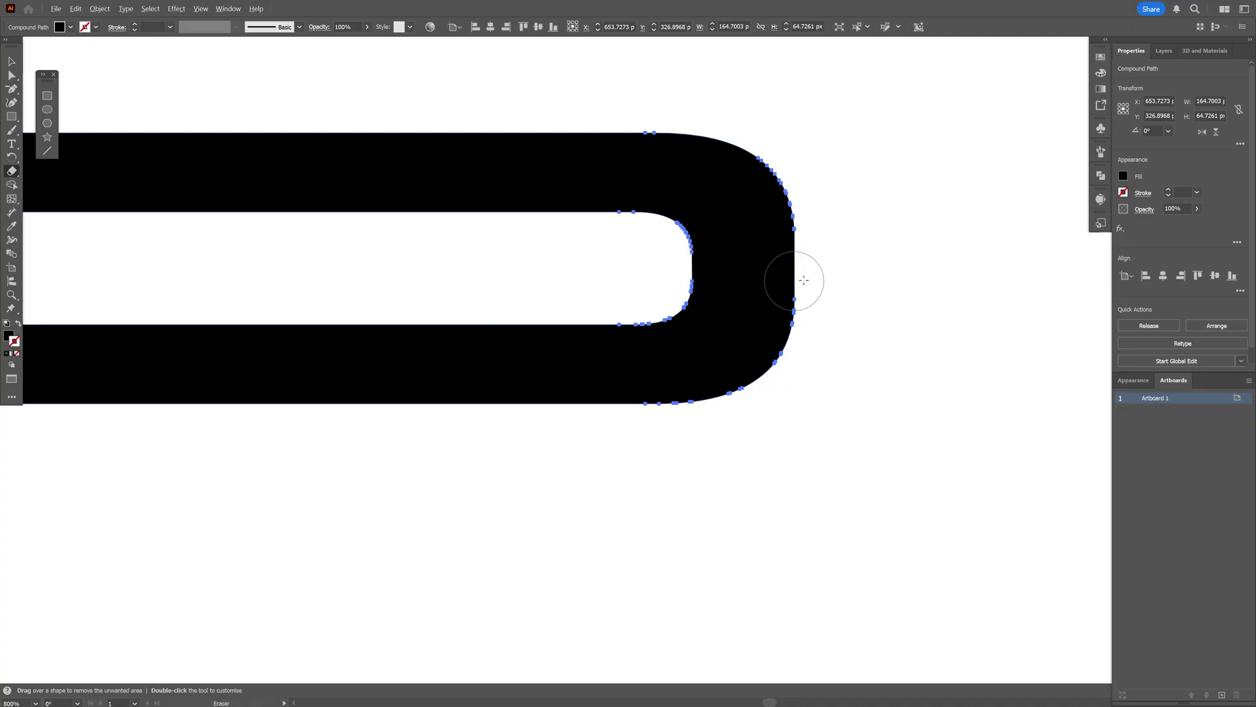
{"action": "mouse_move", "coordinate": [748, 283]}
{"action": "left_mouse_down"}
{"action": "mouse_move", "coordinate": [579, 415]}
{"action": "mouse_move", "coordinate": [639, 458]}
{"action": "mouse_move", "coordinate": [581, 456]}
{"action": "left_mouse_up"}
Extend the cut end of the curve straight down to the baseline to form the letter's second leg.
{"action": "key", "text": "v"}
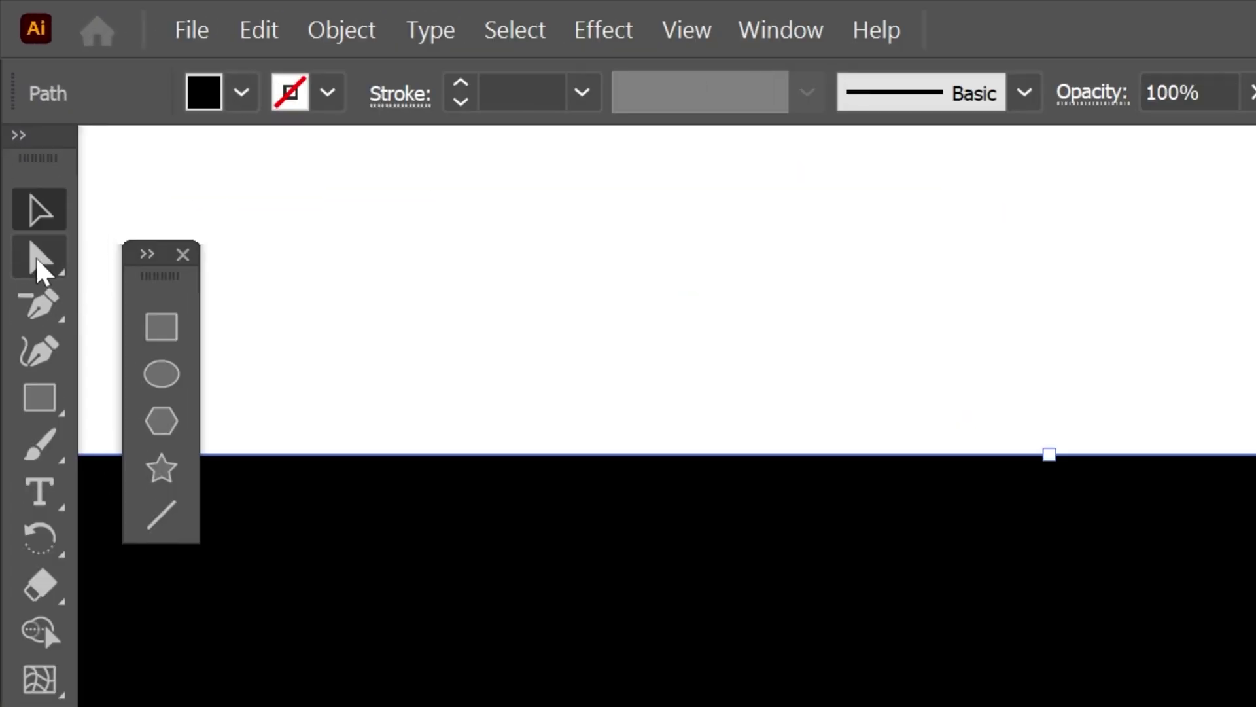
{"action": "left_click", "coordinate": [11, 75]}
{"action": "scroll", "coordinate": [672, 287], "scroll_direction": "down", "scroll_amount": 1}
{"action": "mouse_move", "coordinate": [850, 298]}
{"action": "left_mouse_down"}
{"action": "mouse_move", "coordinate": [690, 259]}
{"action": "mouse_move", "coordinate": [694, 450]}
{"action": "left_mouse_up"}
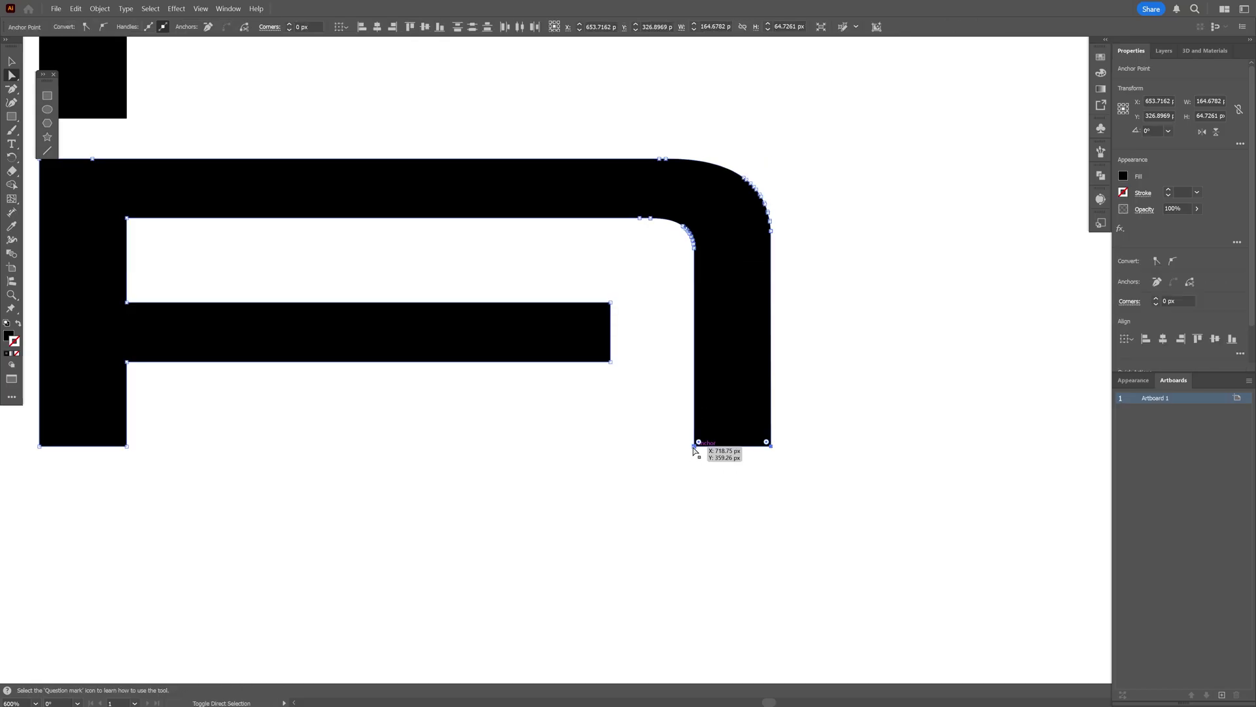
Extend the crossbar's free end into the new leg and unite the overlapping parts with Pathfinder.
{"action": "left_click_drag", "start_coordinate": [592, 288], "coordinate": [718, 361]}
{"action": "left_click_drag", "start_coordinate": [719, 361], "coordinate": [791, 384]}
{"action": "key", "text": "v"}
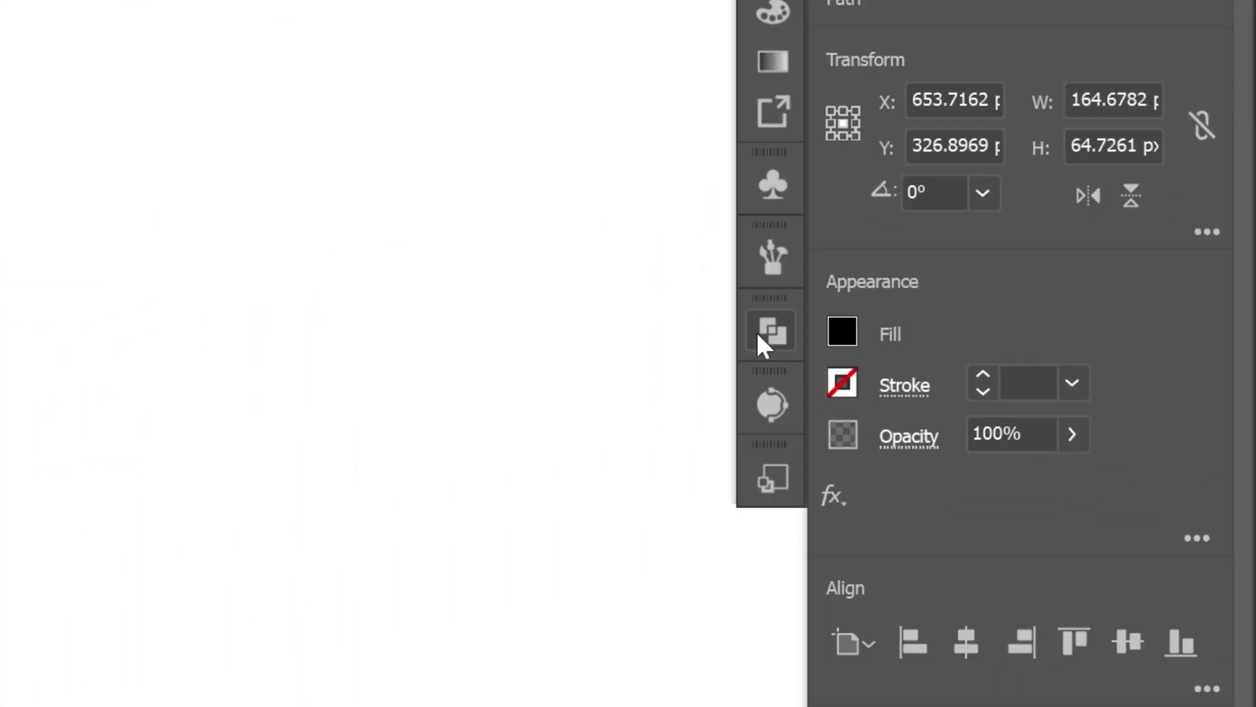
{"action": "left_click", "coordinate": [761, 344]}
{"action": "left_click", "coordinate": [368, 416]}
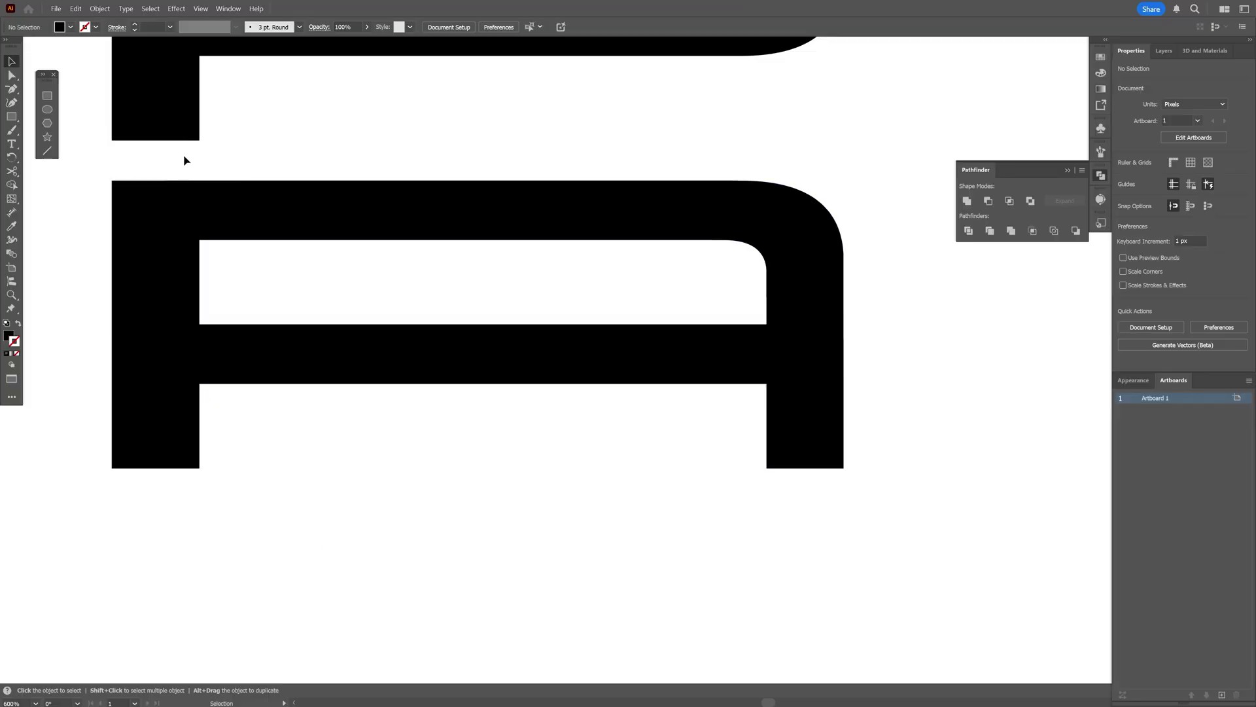
Draw a rectangle as wide as the A's left leg and place it under the right leg as a width reference.
{"action": "left_click", "coordinate": [47, 96]}
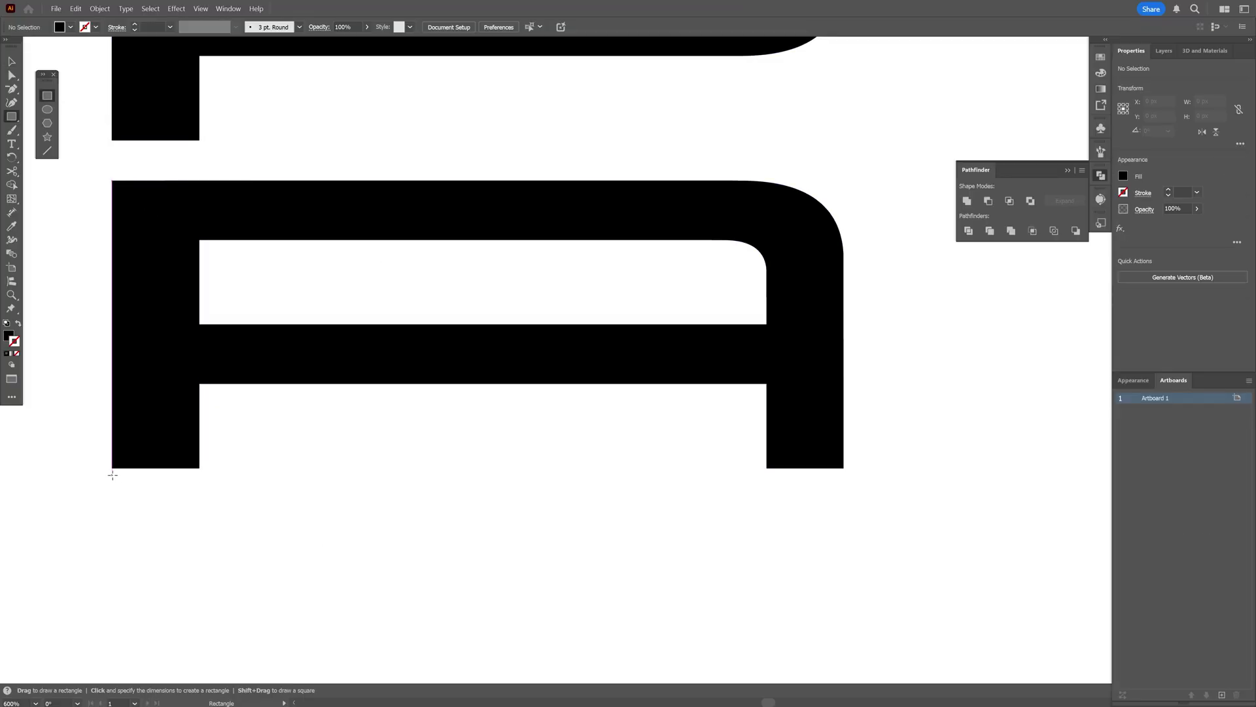
{"action": "mouse_move", "coordinate": [111, 475]}
{"action": "left_mouse_down"}
{"action": "mouse_move", "coordinate": [200, 523]}
{"action": "mouse_move", "coordinate": [715, 522]}
{"action": "mouse_move", "coordinate": [818, 535]}
{"action": "left_mouse_up"}
{"action": "key", "text": "v"}
Widen the A's right leg by moving its inner anchor points horizontally to match the reference rectangle's width.
{"action": "key", "text": "a"}
{"action": "left_click", "coordinate": [644, 483]}
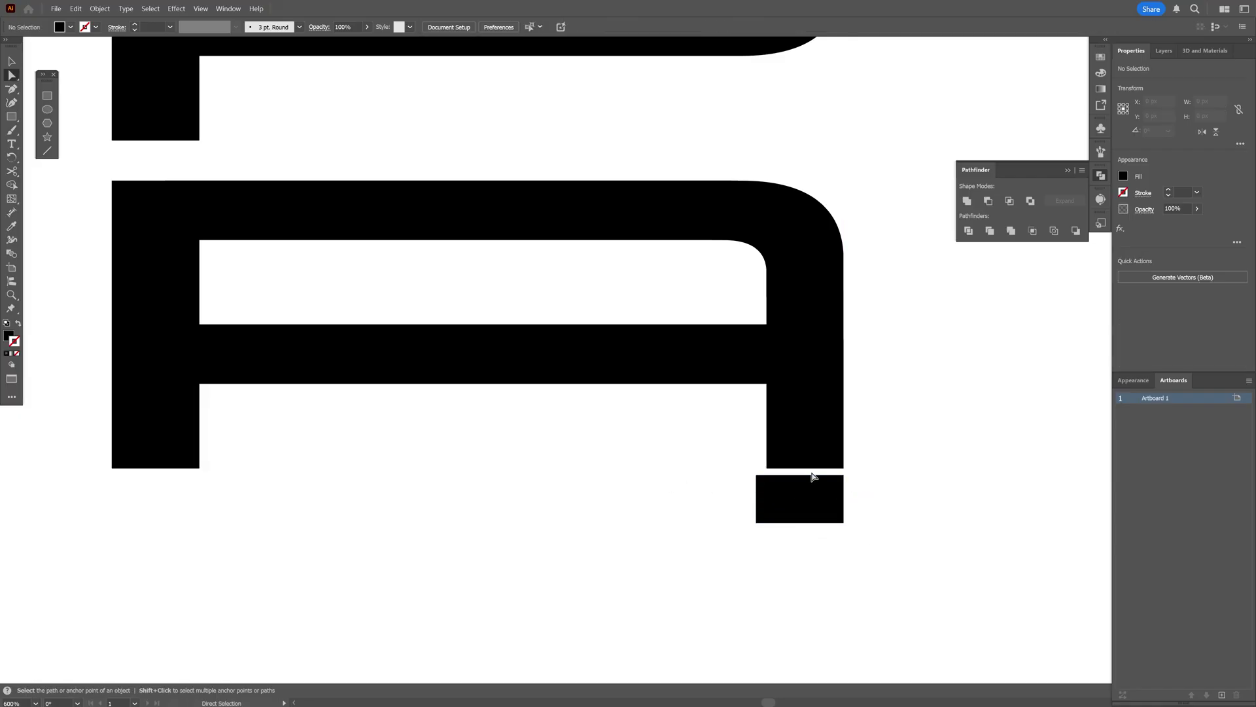
{"action": "left_click_drag", "start_coordinate": [648, 231], "coordinate": [648, 231]}
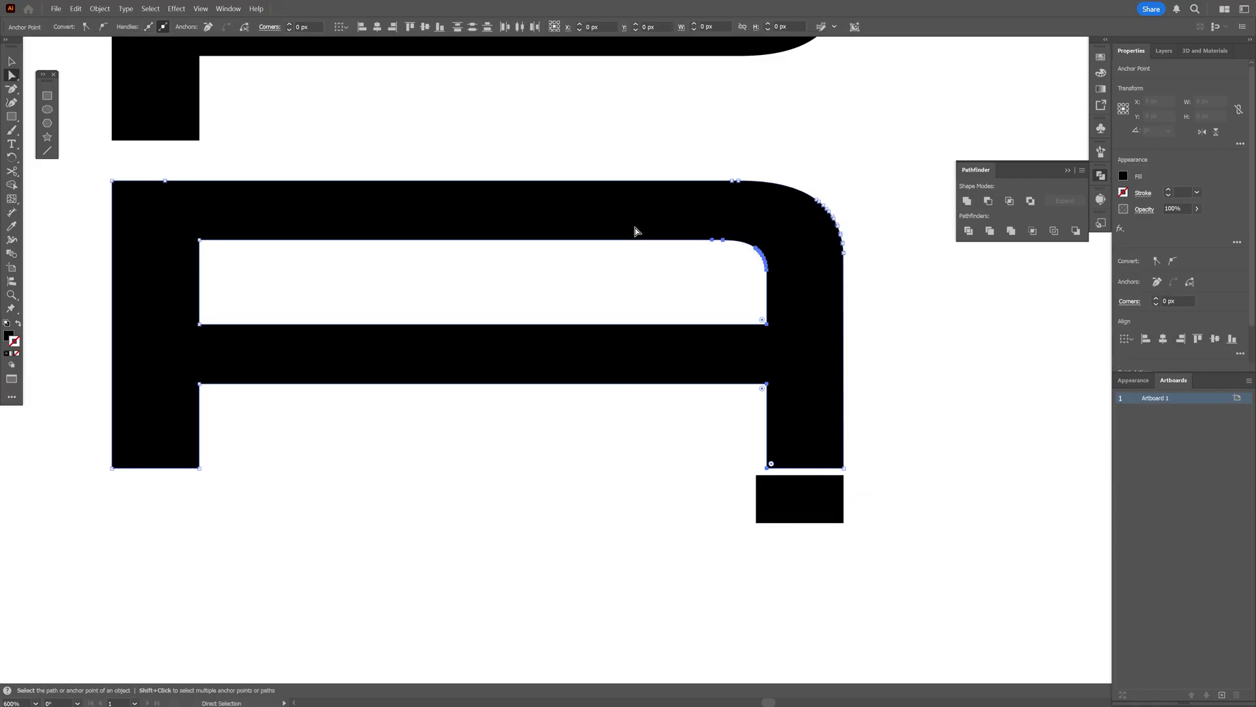
{"action": "left_click_drag", "start_coordinate": [767, 471], "coordinate": [762, 471]}
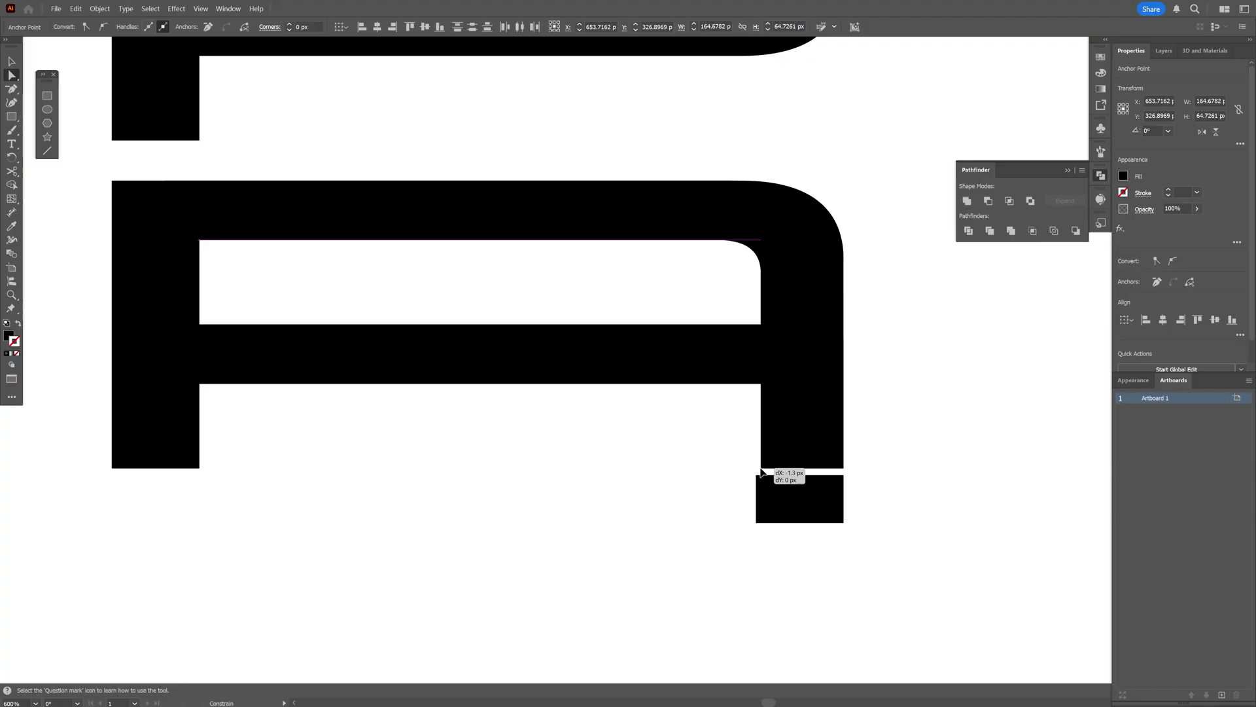
{"action": "left_click_drag", "start_coordinate": [758, 468], "coordinate": [756, 469]}
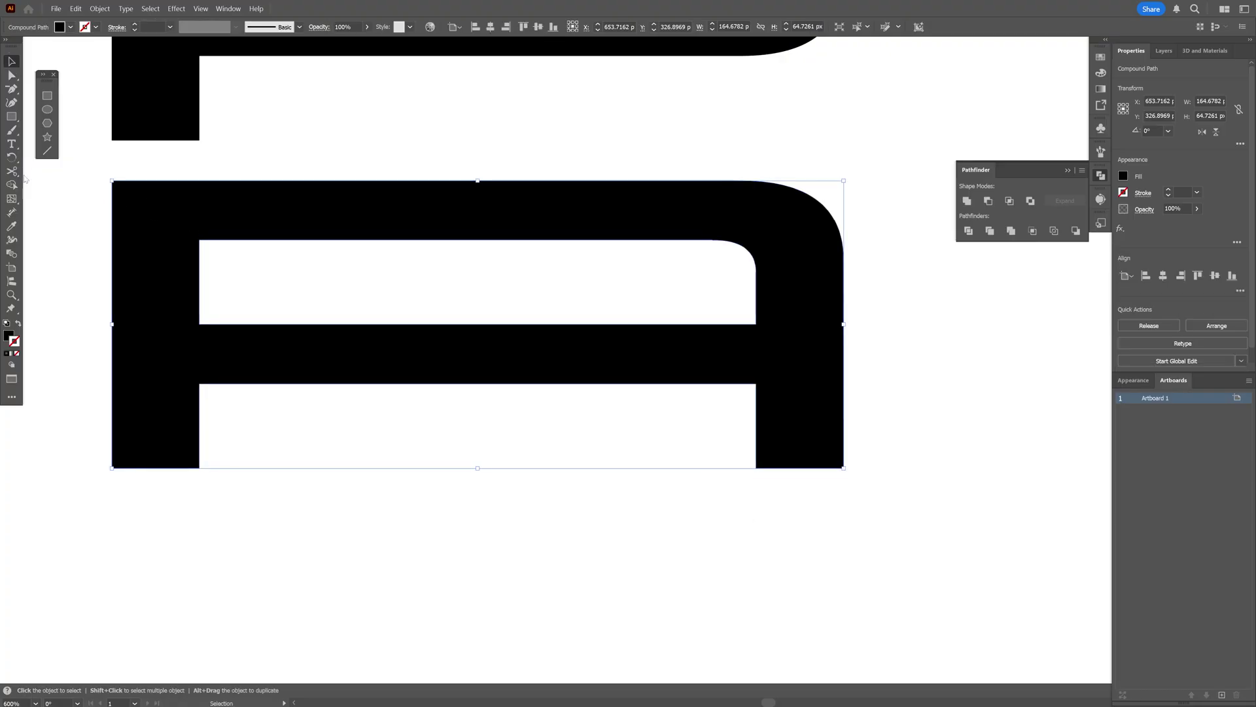
Erase the left part of the A and place a copy of the remaining right part on its left side.
{"action": "mouse_move", "coordinate": [12, 171]}
{"action": "left_mouse_down"}
{"action": "mouse_move", "coordinate": [49, 170]}
{"action": "mouse_move", "coordinate": [521, 477]}
{"action": "mouse_move", "coordinate": [570, 524]}
{"action": "left_mouse_up"}
{"action": "key", "text": "v"}
{"action": "left_click_drag", "start_coordinate": [788, 361], "coordinate": [384, 289]}
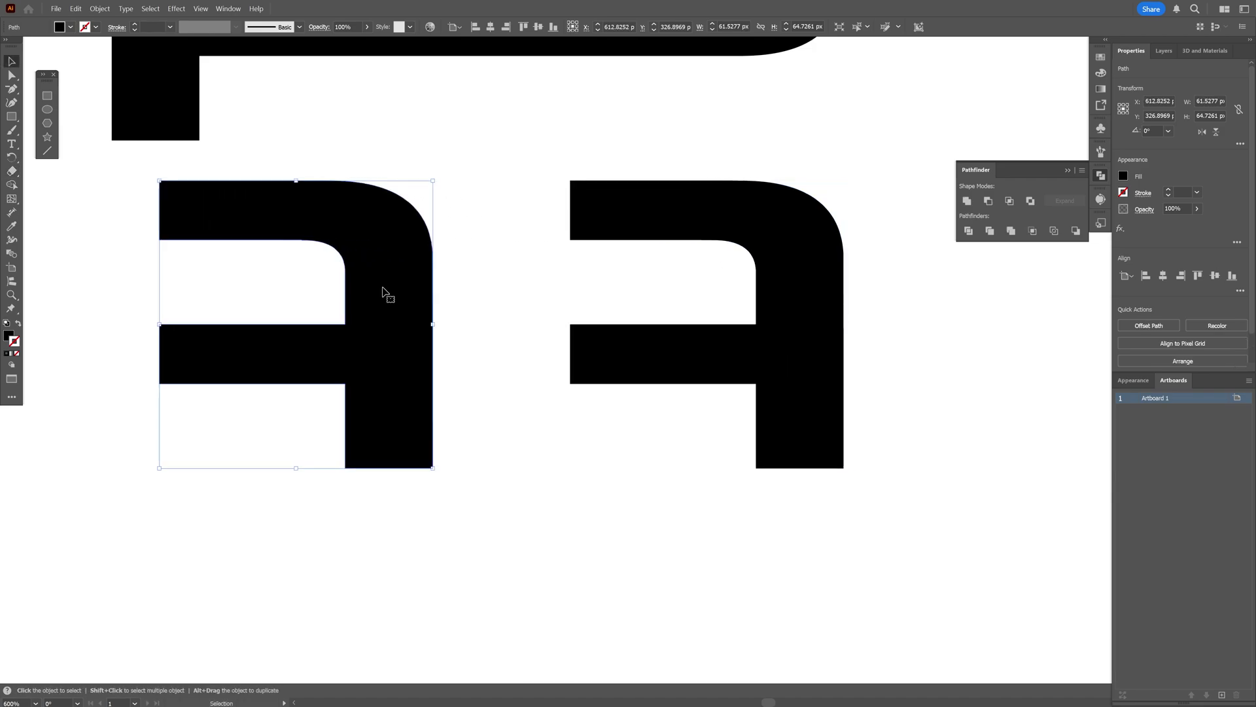
Reflect the copied half of the A across the vertical axis.
{"action": "right_click", "coordinate": [384, 289]}
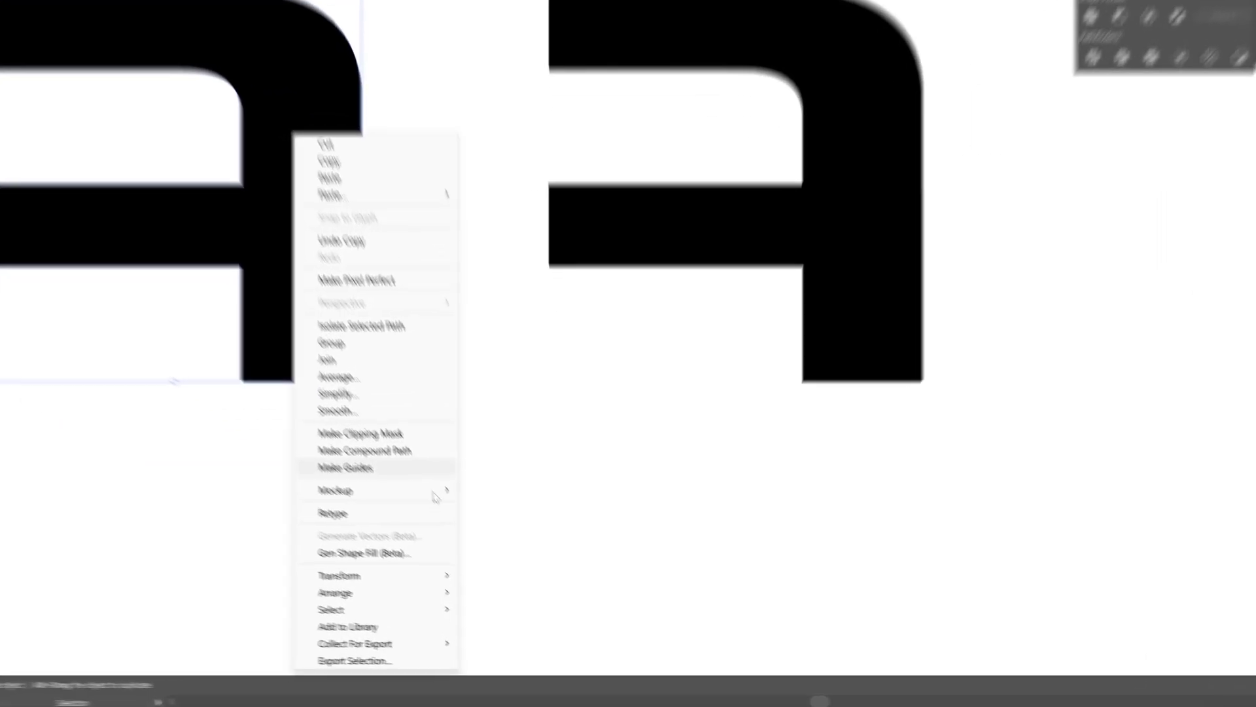
{"action": "left_click", "coordinate": [338, 575]}
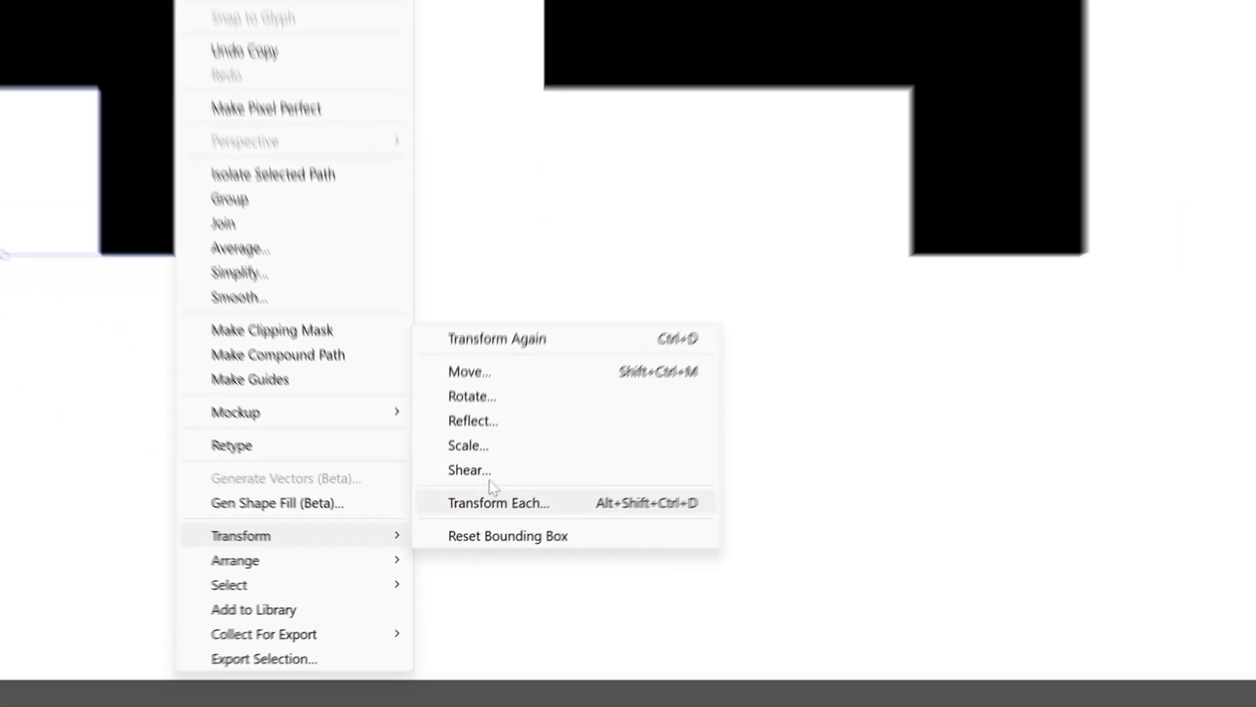
{"action": "left_click", "coordinate": [511, 496]}
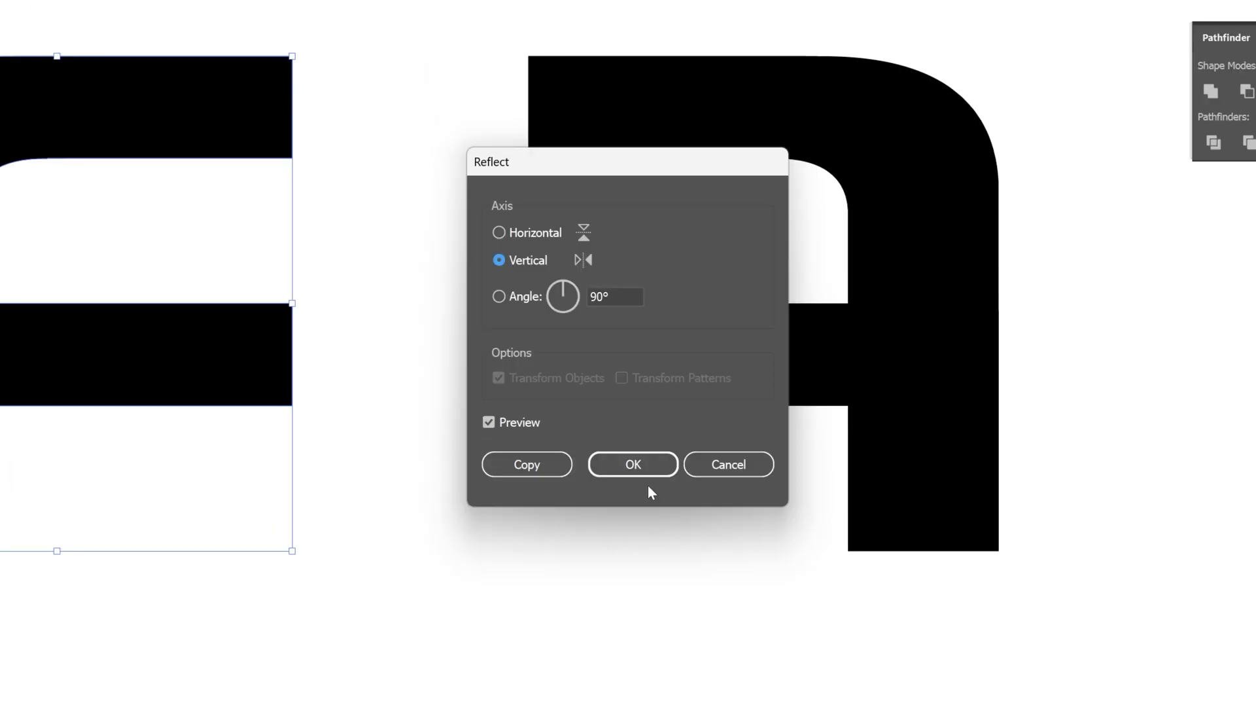
{"action": "left_click", "coordinate": [645, 463]}
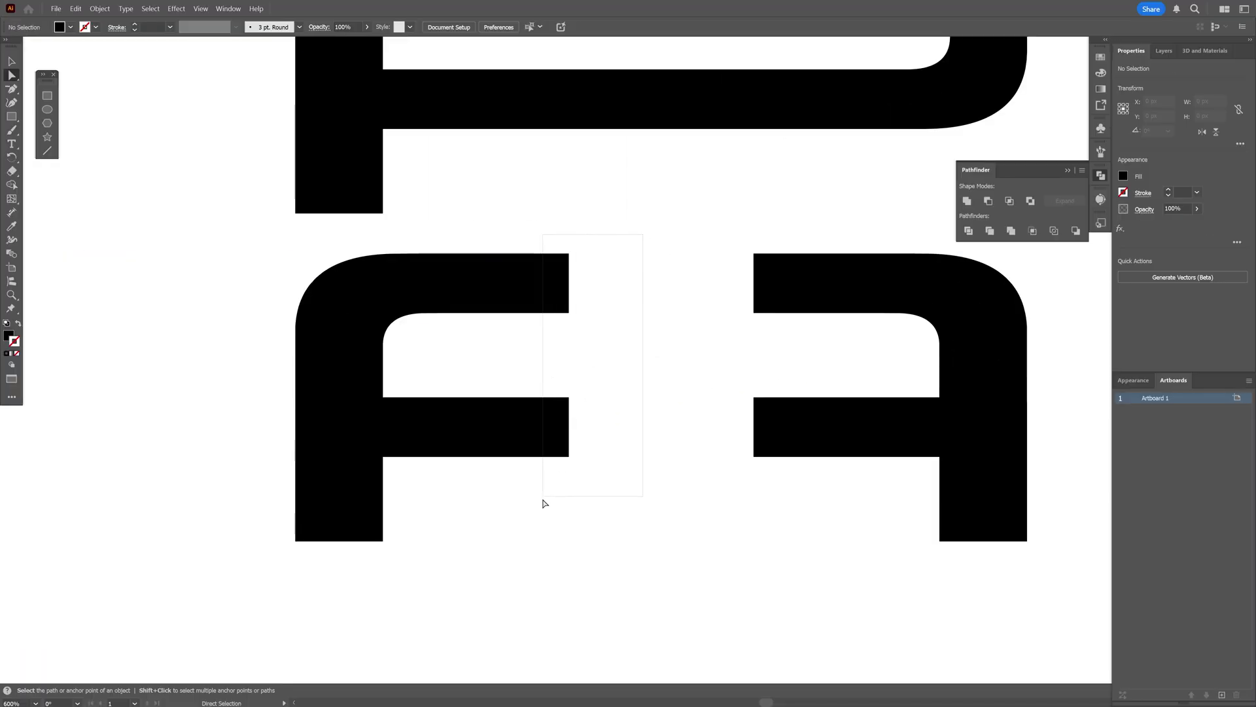
Extend the mirrored half's open ends to overlap the right half and unite both halves into one symmetrical A.
{"action": "left_click_drag", "start_coordinate": [543, 499], "coordinate": [543, 497]}
{"action": "left_click_drag", "start_coordinate": [569, 456], "coordinate": [806, 478]}
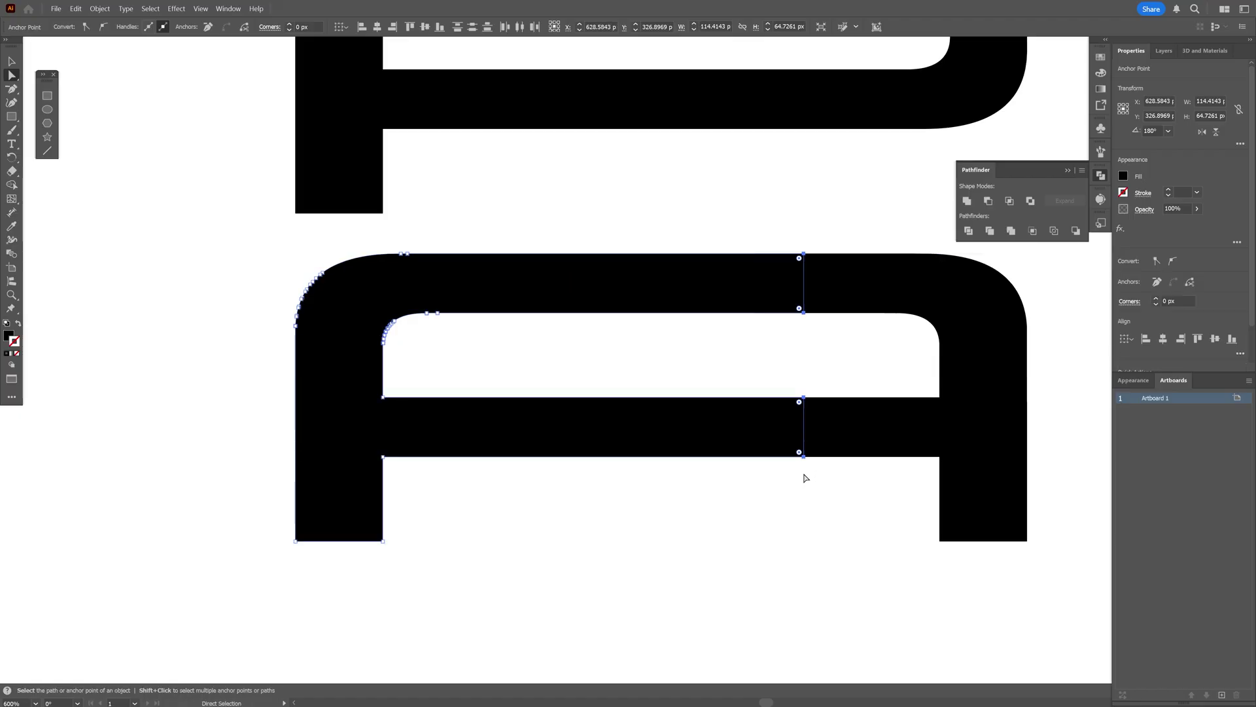
{"action": "key", "text": "v"}
{"action": "left_click_drag", "start_coordinate": [631, 387], "coordinate": [810, 241]}
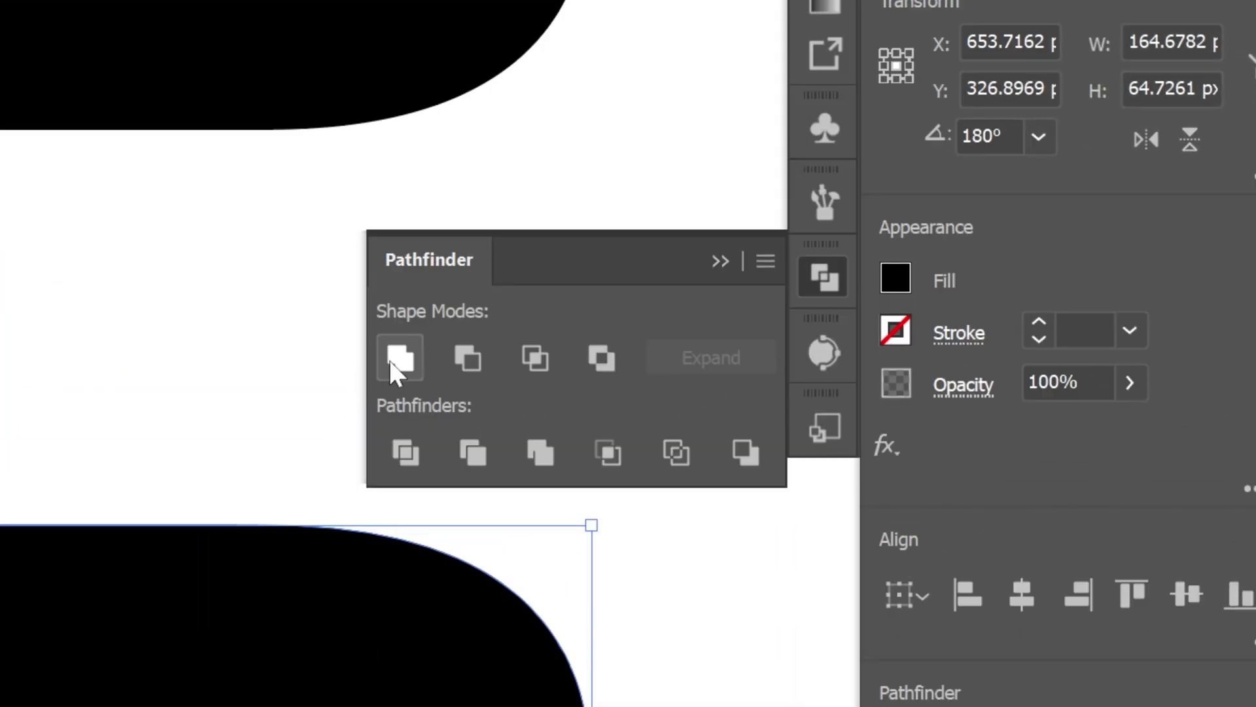
{"action": "left_click", "coordinate": [396, 366]}
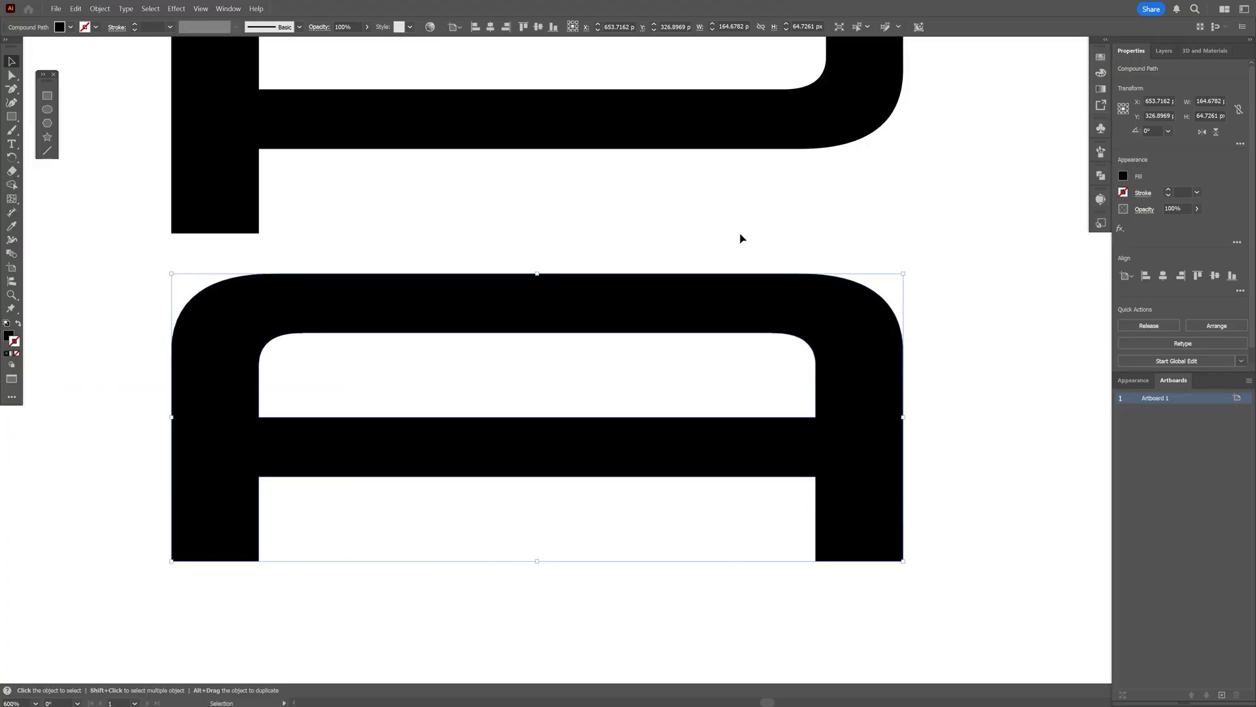
Move the N directly below the new A, aligned with its left edge.
{"action": "scroll", "coordinate": [740, 236], "scroll_direction": "down", "scroll_amount": 3}
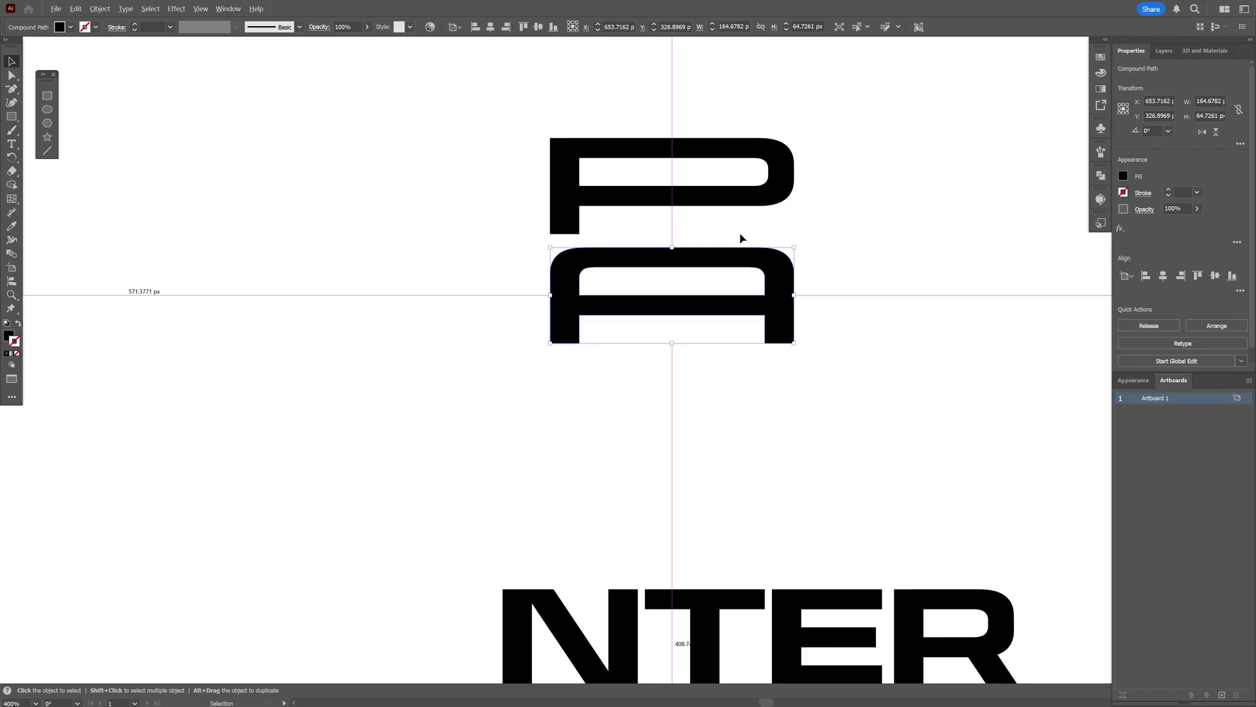
{"action": "left_click_drag", "start_coordinate": [746, 387], "coordinate": [639, 296]}
{"action": "left_click", "coordinate": [639, 297]}
{"action": "left_click_drag", "start_coordinate": [457, 517], "coordinate": [506, 287]}
{"action": "left_click", "coordinate": [580, 283]}
Draw a rectangle about 73.5 px high spanning the gap between the N's stems and divide both shapes with Pathfinder.
{"action": "scroll", "coordinate": [580, 284], "scroll_direction": "up", "scroll_amount": 3}
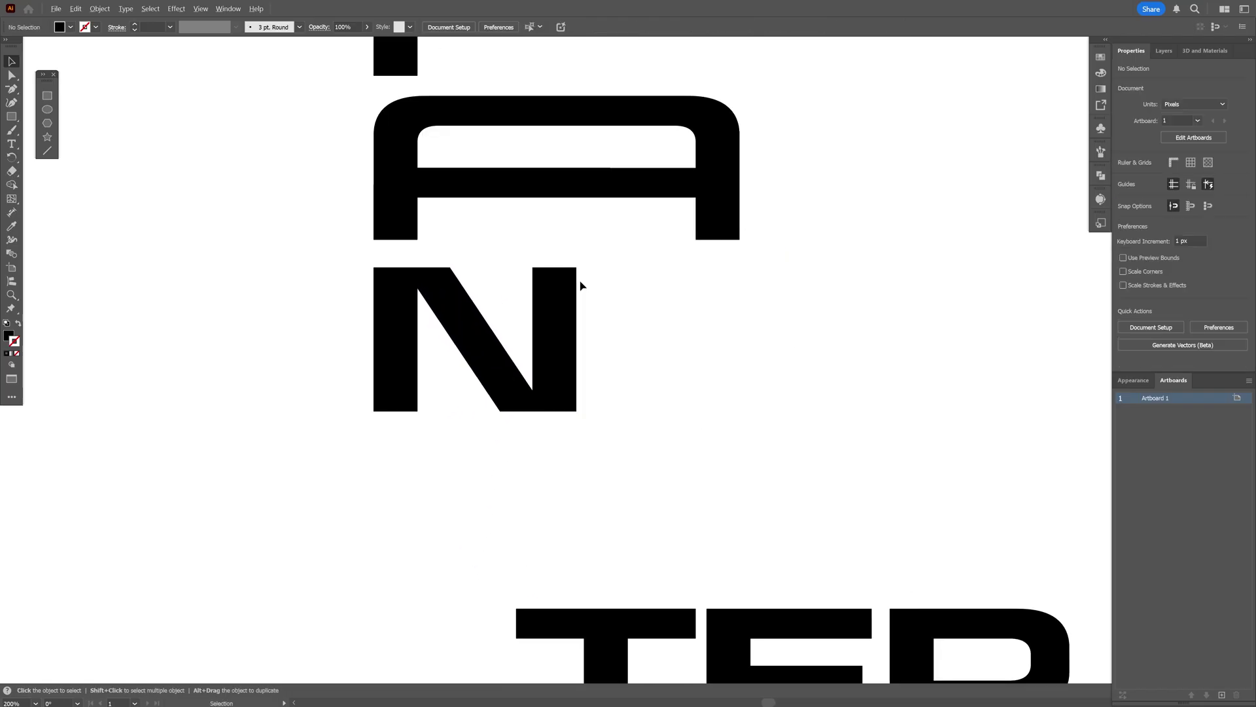
{"action": "key", "text": "m"}
{"action": "mouse_move", "coordinate": [310, 538]}
{"action": "left_mouse_down"}
{"action": "mouse_move", "coordinate": [369, 488]}
{"action": "mouse_move", "coordinate": [541, 250]}
{"action": "left_mouse_up"}
{"action": "key", "text": "v"}
{"action": "mouse_move", "coordinate": [426, 250]}
{"action": "left_mouse_down"}
{"action": "mouse_move", "coordinate": [487, 224]}
{"action": "mouse_move", "coordinate": [420, 365]}
{"action": "left_mouse_up"}
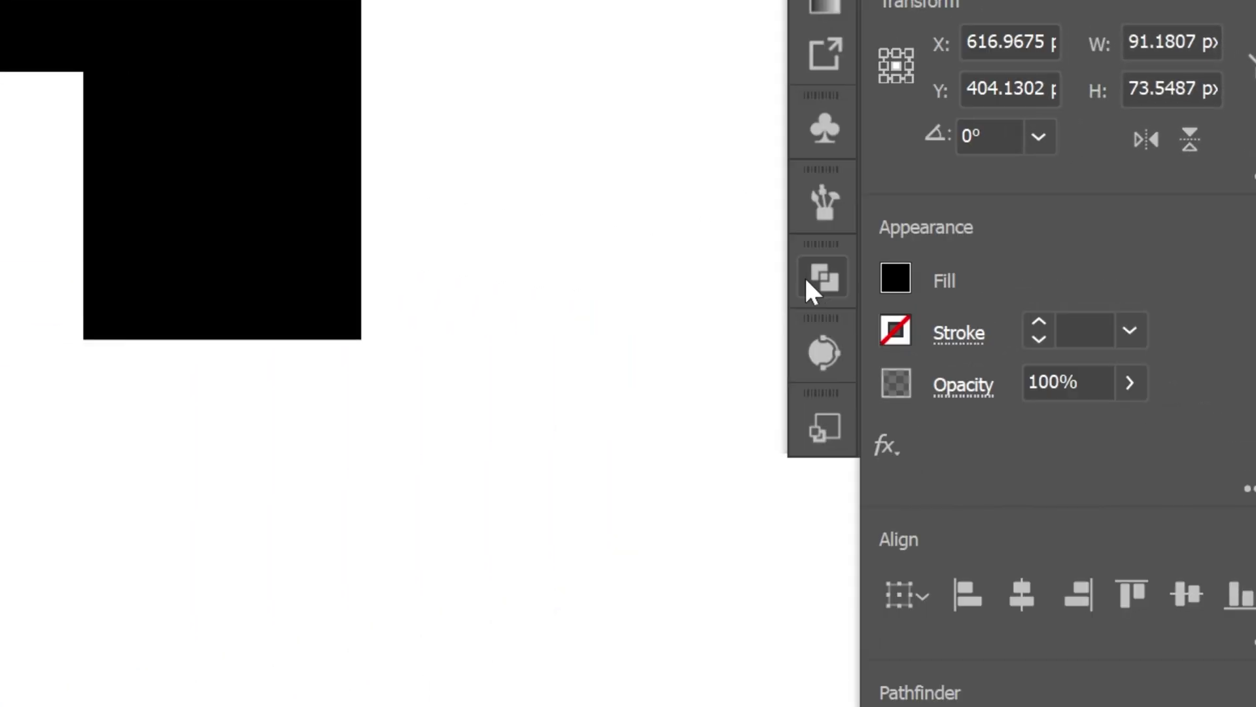
{"action": "left_click", "coordinate": [1101, 175]}
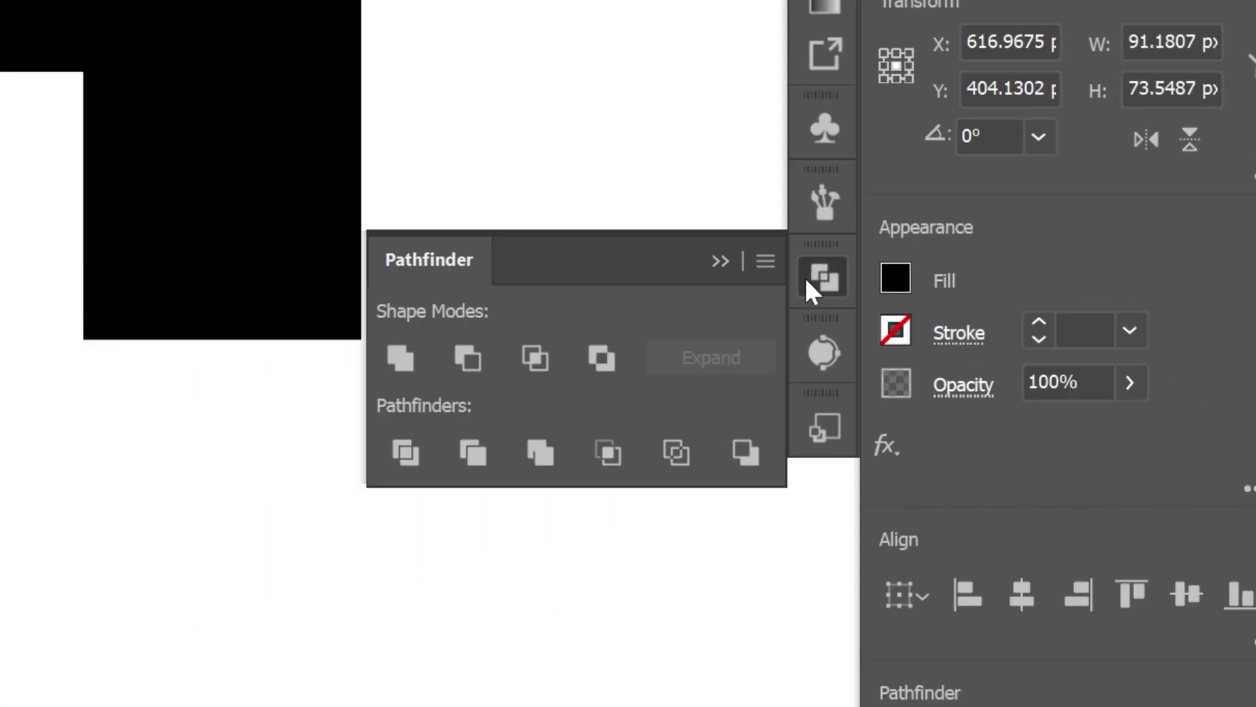
{"action": "left_click", "coordinate": [418, 461]}
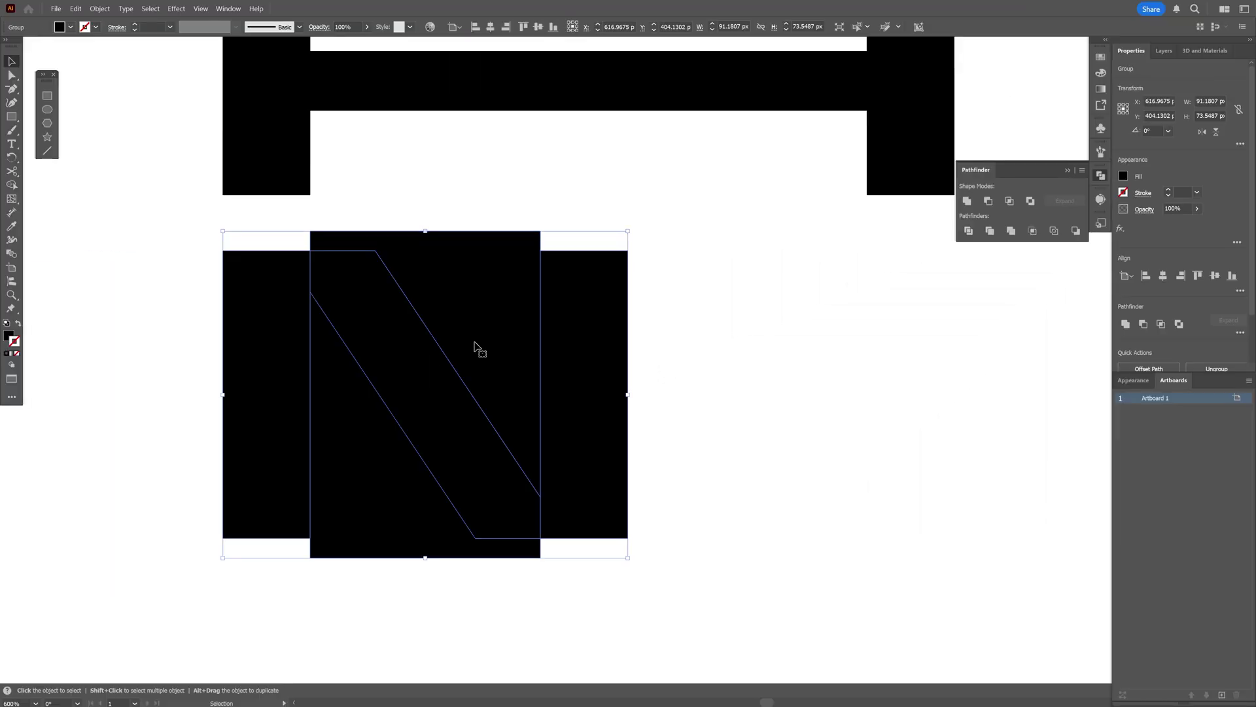
Ungroup the divided N and delete the leftover rectangle pieces on both sides of its diagonal.
{"action": "right_click", "coordinate": [476, 345]}
{"action": "left_click", "coordinate": [536, 490]}
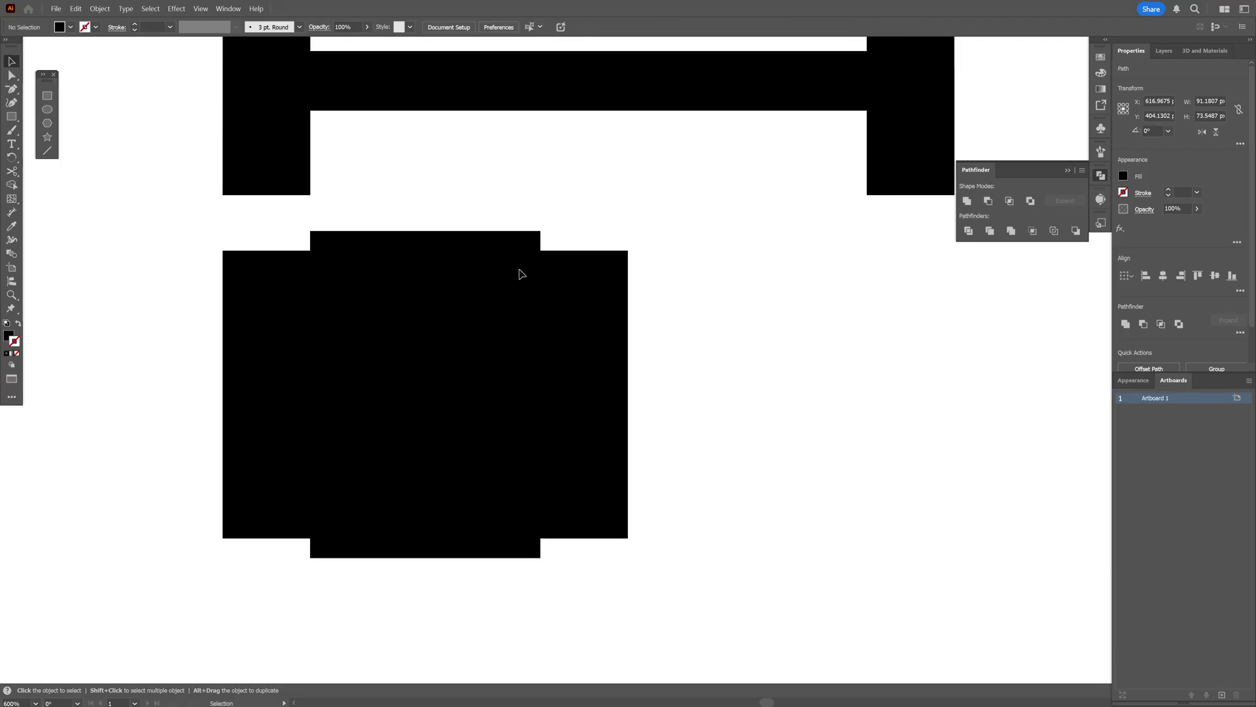
{"action": "left_click", "coordinate": [499, 261]}
{"action": "key", "text": "Delete"}
{"action": "left_click", "coordinate": [426, 465]}
{"action": "key", "text": "Delete"}
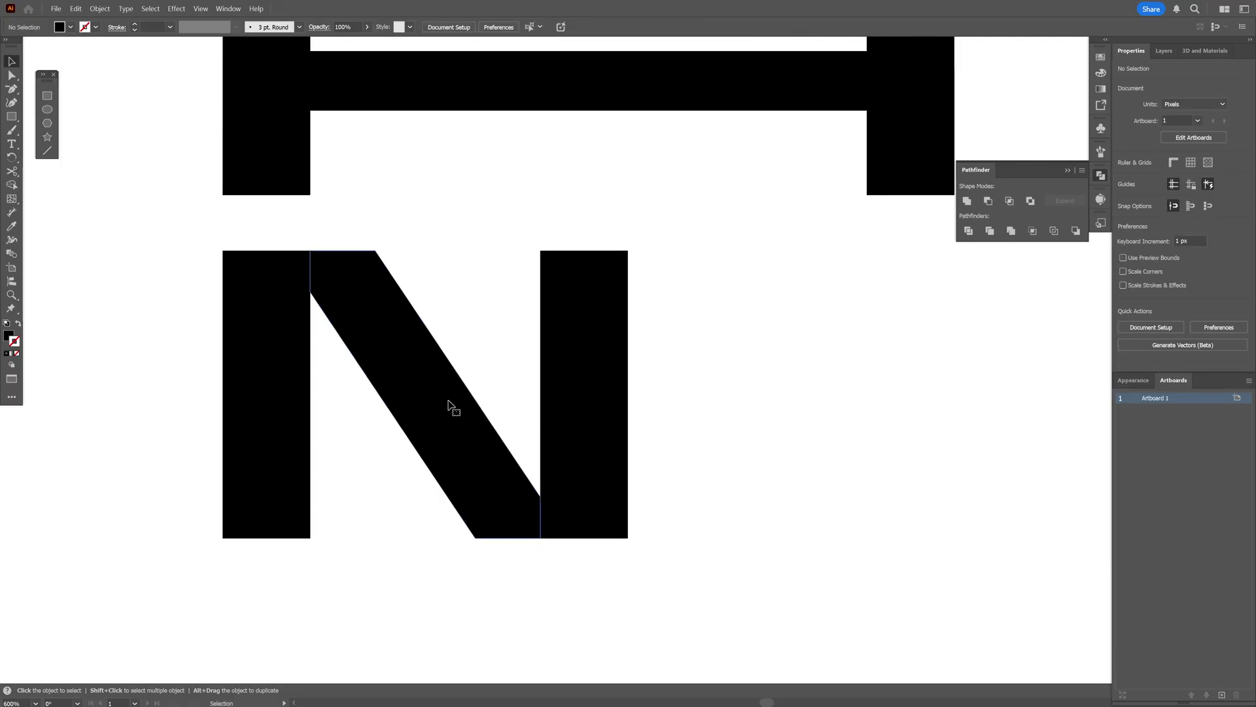
Move the N's right stem out to the A's right edge and stretch the diagonal's lower end to meet it.
{"action": "left_click_drag", "start_coordinate": [600, 346], "coordinate": [926, 340]}
{"action": "left_click_drag", "start_coordinate": [578, 444], "coordinate": [425, 600]}
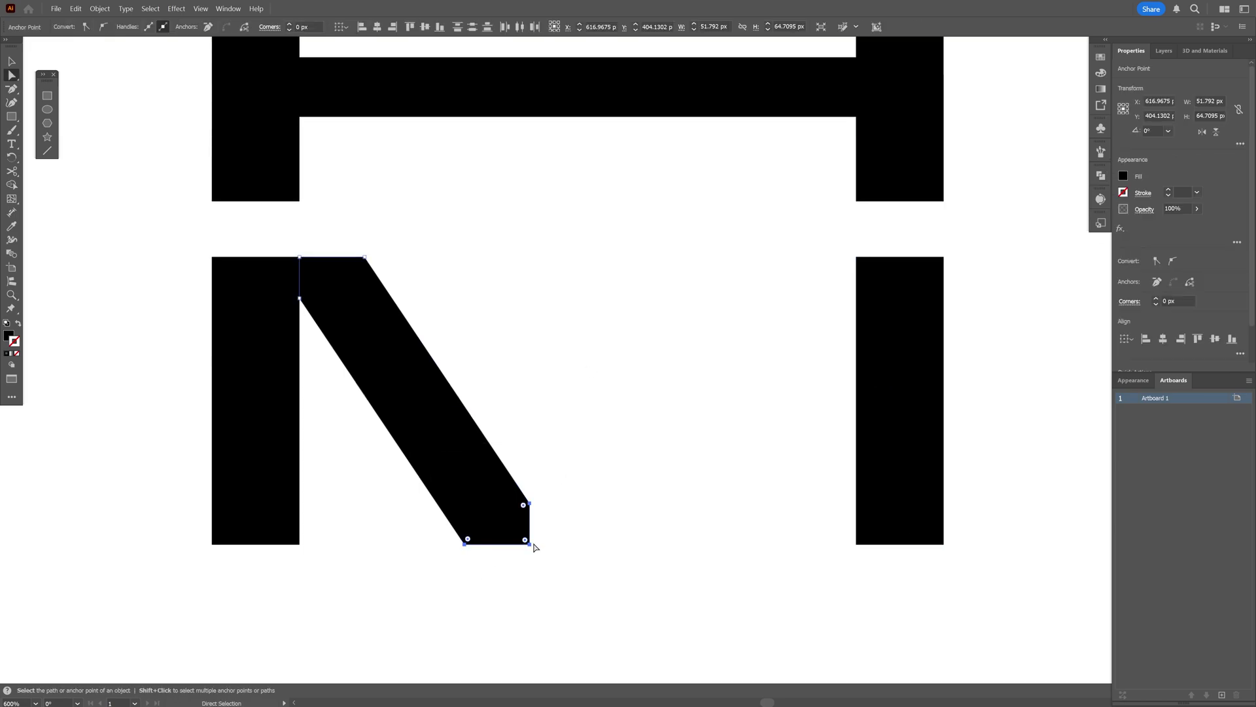
{"action": "left_click_drag", "start_coordinate": [534, 546], "coordinate": [859, 549]}
{"action": "left_click", "coordinate": [797, 472]}
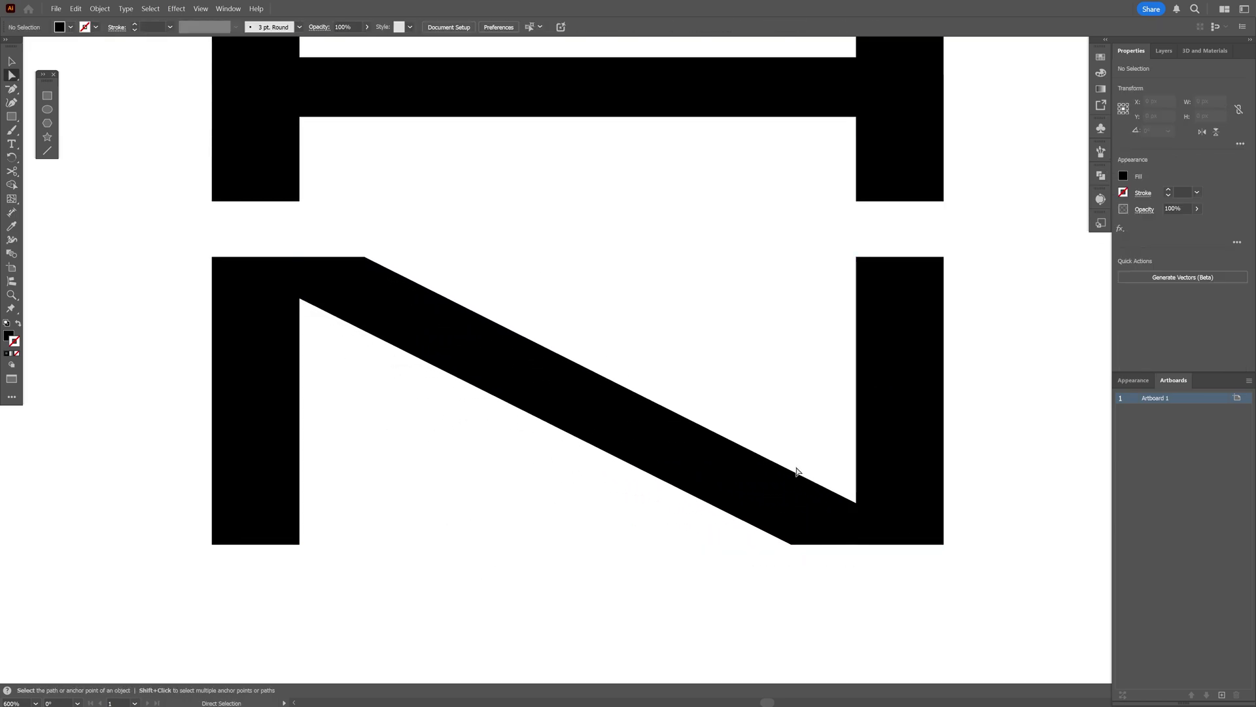
Thicken the N's diagonal by nudging its upper corner anchor and its right-end anchors to the right.
{"action": "left_click_drag", "start_coordinate": [372, 253], "coordinate": [357, 268]}
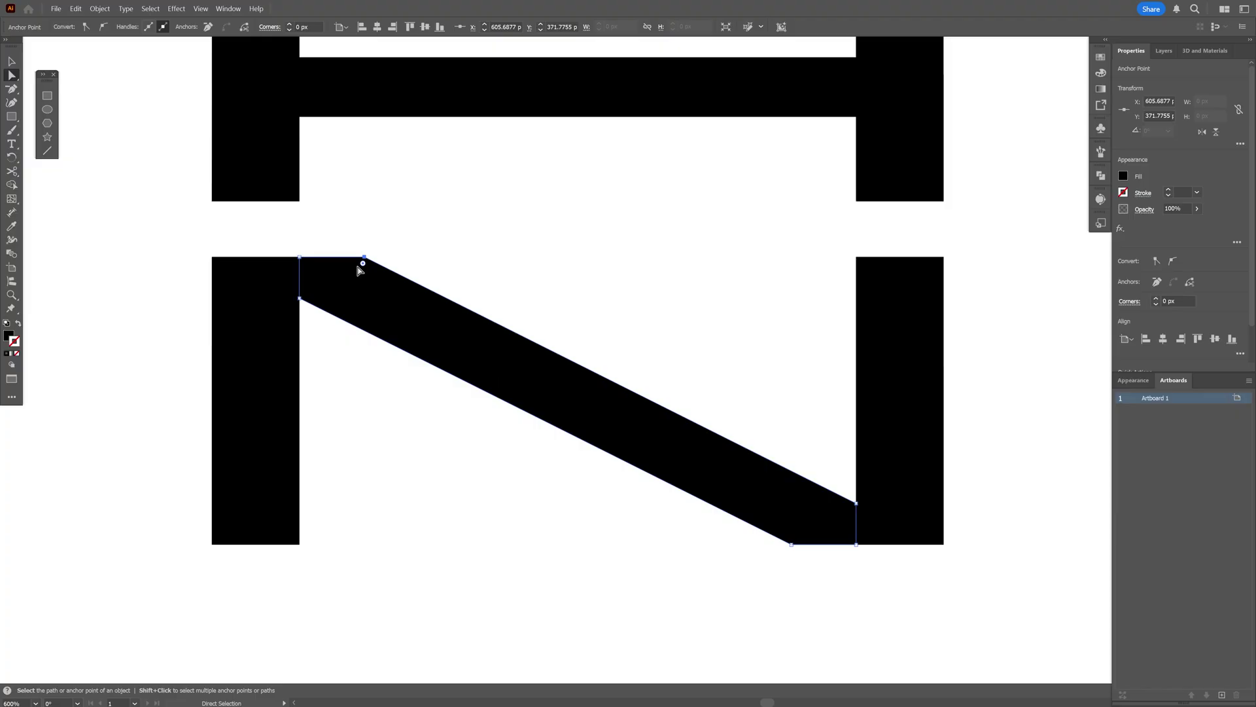
{"action": "left_click", "coordinate": [856, 504], "text": "shift"}
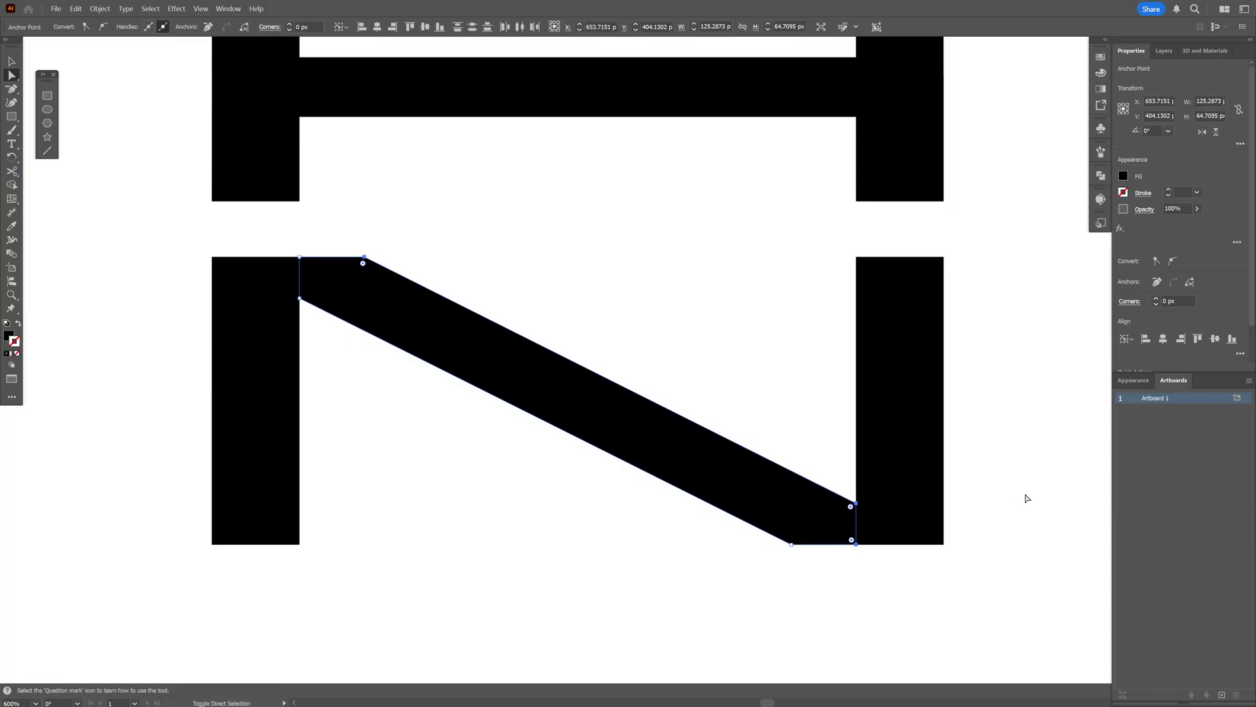
{"action": "key", "text": "Right"}
{"action": "key", "text": "Right"}
{"action": "key", "text": "Right"}
{"action": "key", "text": "Right"}
{"action": "key", "text": "Right"}
{"action": "key", "text": "Right"}
{"action": "key", "text": "Right"}
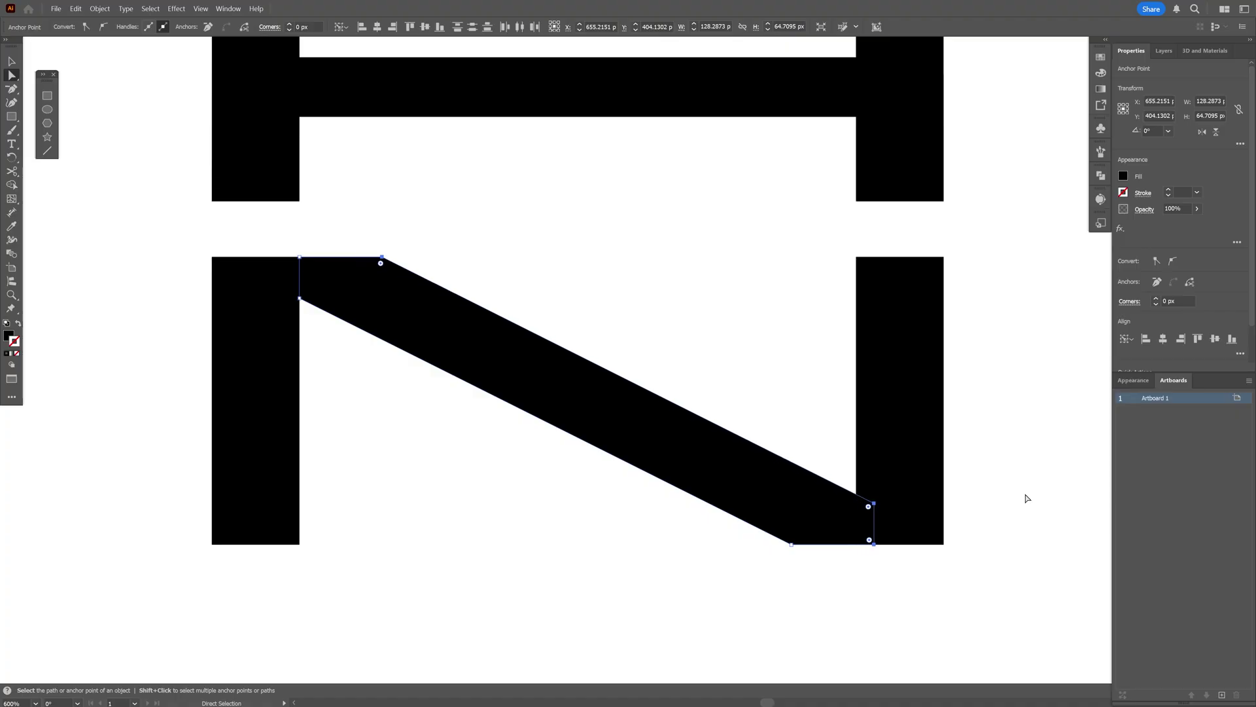
Shift the N's diagonal slightly left so it overlaps both stems evenly.
{"action": "key", "text": "v"}
{"action": "left_click", "coordinate": [846, 417]}
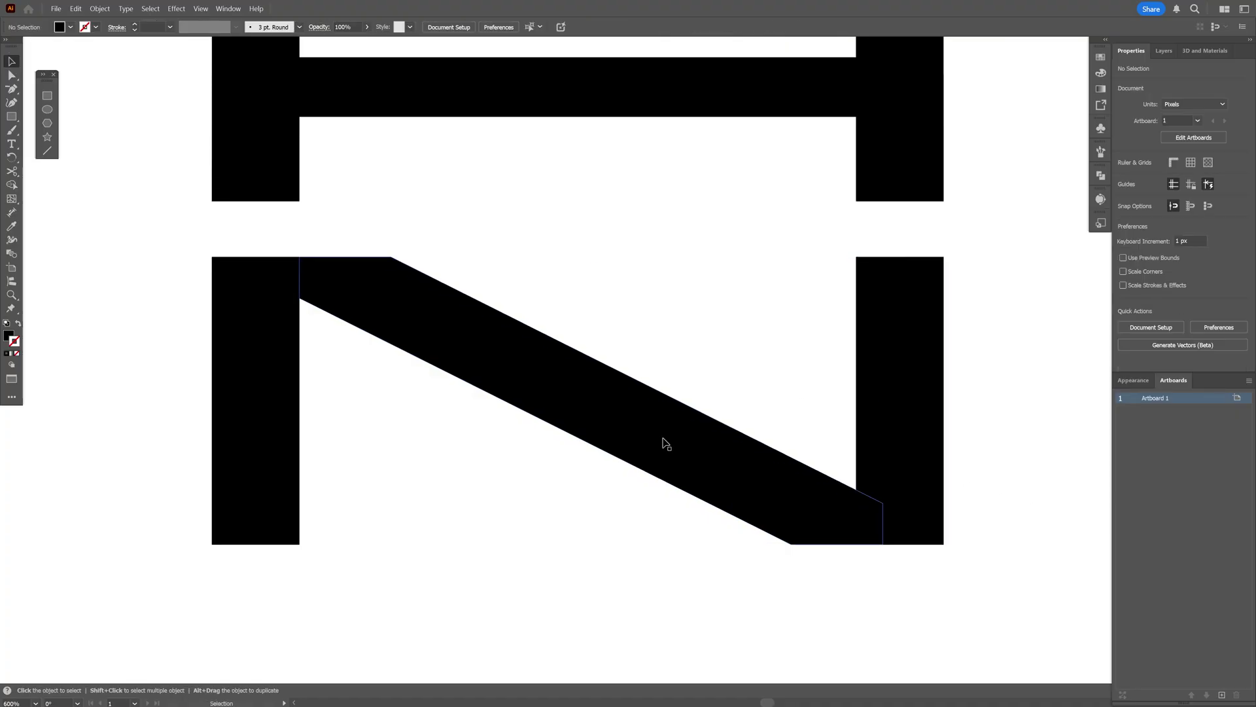
{"action": "left_click_drag", "start_coordinate": [722, 472], "coordinate": [710, 471]}
{"action": "left_click", "coordinate": [717, 391]}
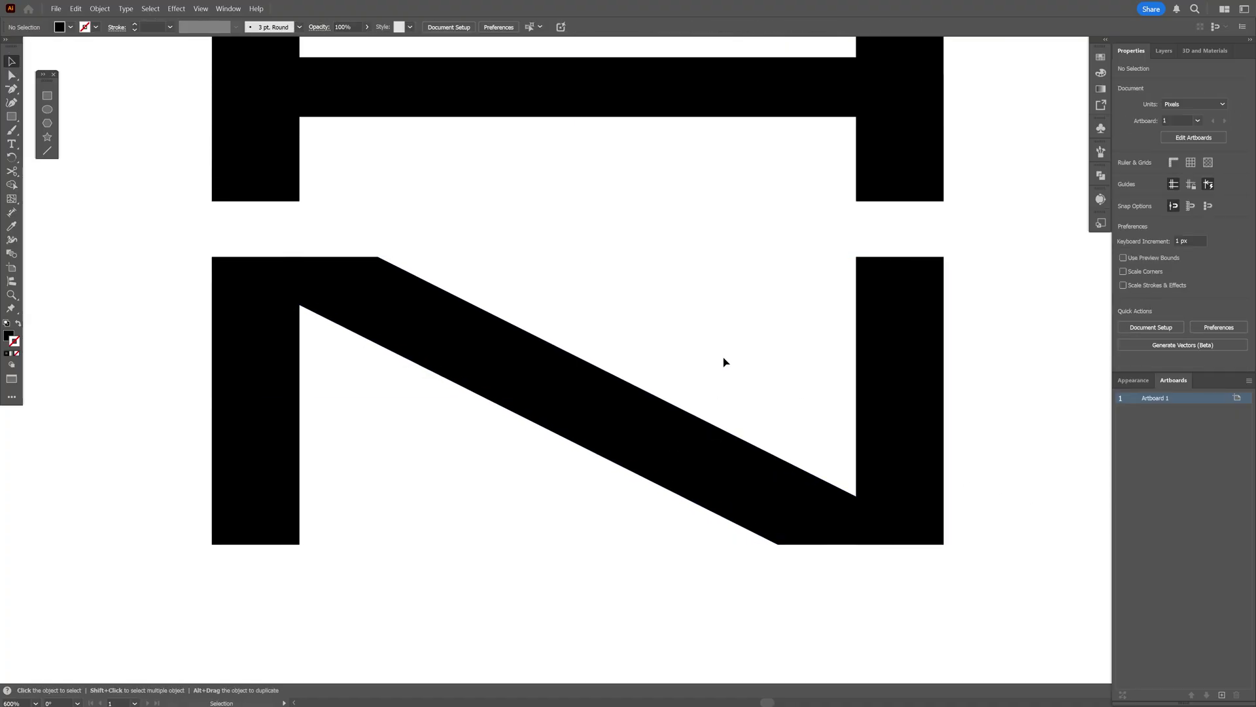
Select the N's stems and diagonal and unite them into one shape.
{"action": "scroll", "coordinate": [723, 360], "scroll_direction": "down", "scroll_amount": 2}
{"action": "left_click_drag", "start_coordinate": [724, 362], "coordinate": [657, 387]}
{"action": "left_click", "coordinate": [438, 401]}
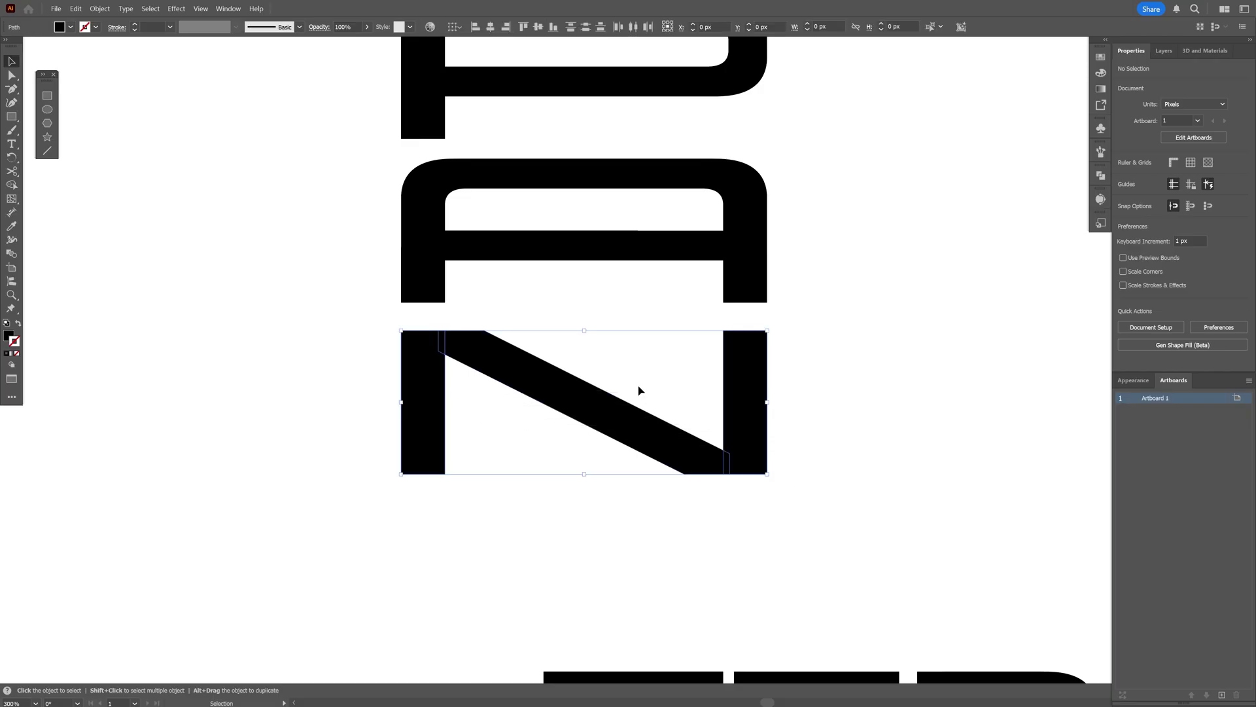
{"action": "left_click", "coordinate": [1126, 324]}
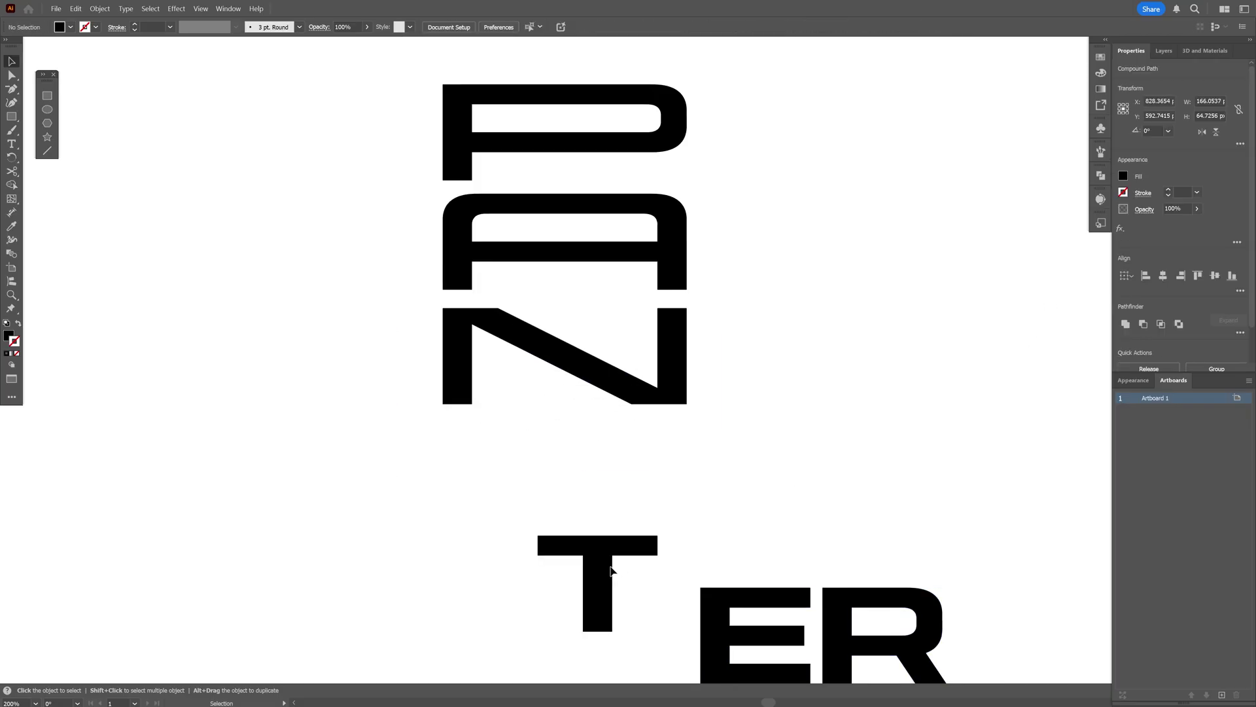
Place the T below the N and stretch its bar and the E's arms to the full width of the letters above.
{"action": "left_click_drag", "start_coordinate": [599, 558], "coordinate": [568, 440]}
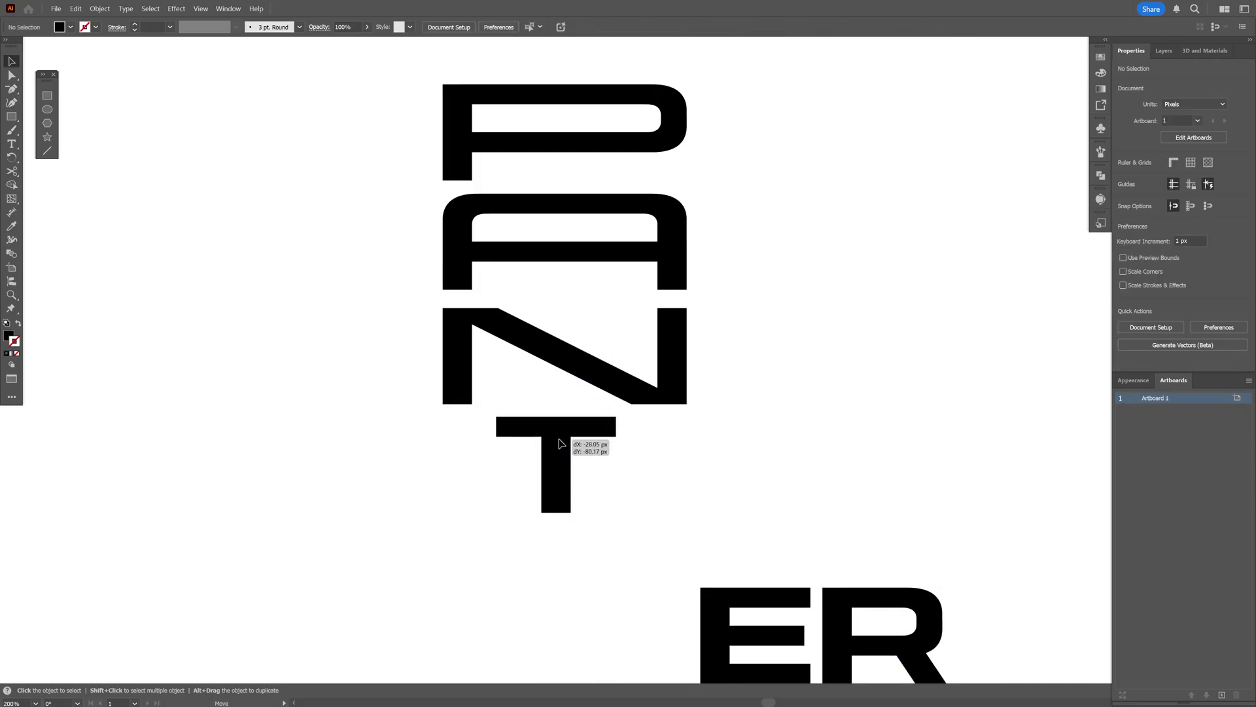
{"action": "scroll", "coordinate": [586, 412], "scroll_direction": "up", "scroll_amount": 1}
{"action": "key", "text": "a"}
{"action": "left_click_drag", "start_coordinate": [624, 473], "coordinate": [737, 450]}
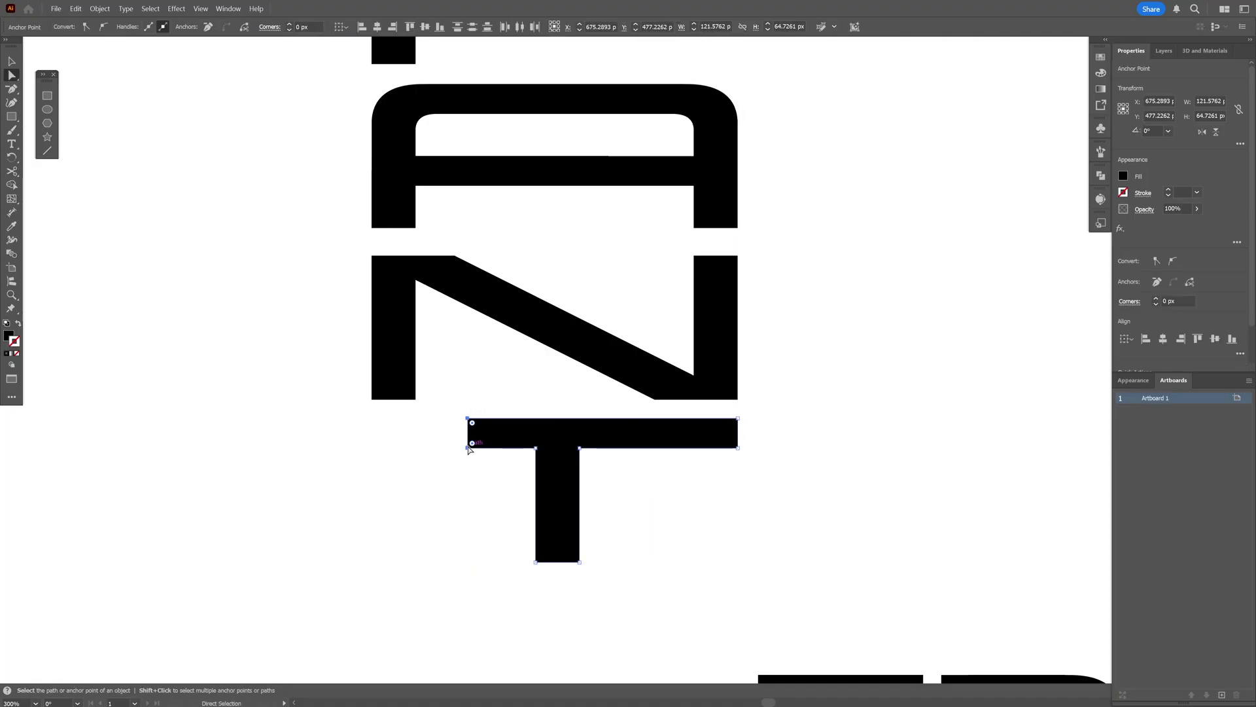
{"action": "left_click_drag", "start_coordinate": [468, 448], "coordinate": [371, 449]}
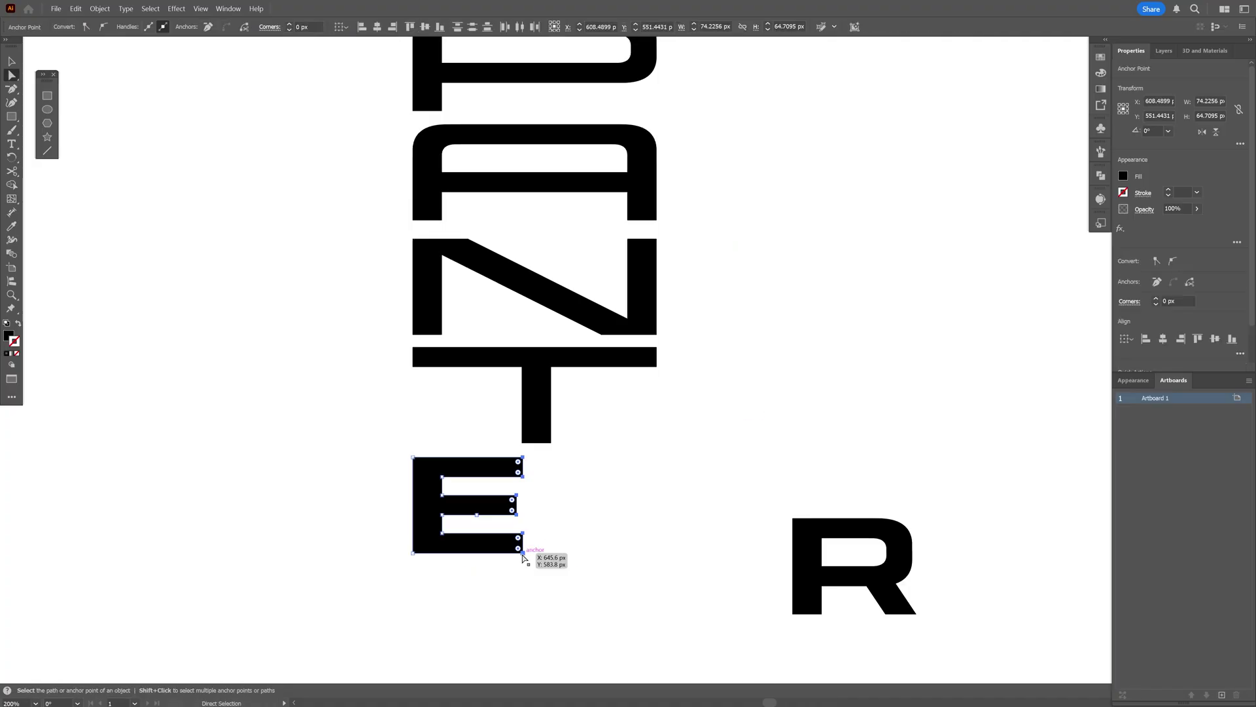
{"action": "left_click_drag", "start_coordinate": [523, 555], "coordinate": [649, 565]}
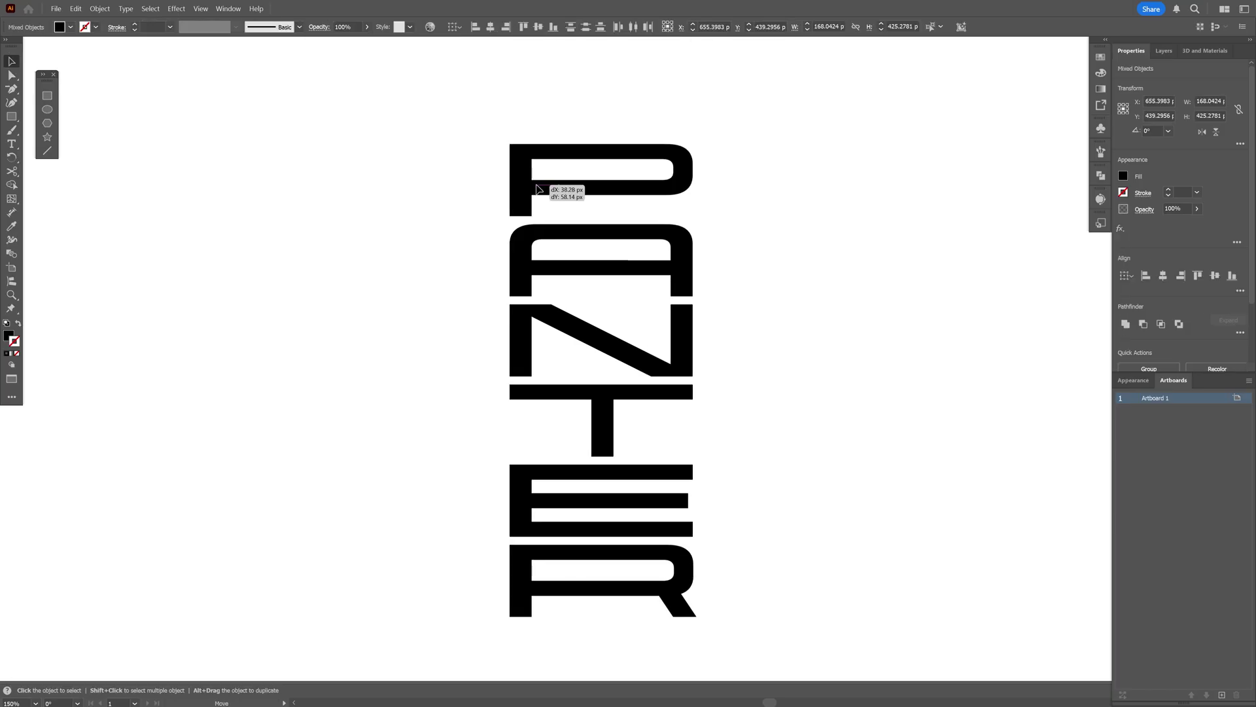
Move the whole stacked word to about X 683 px, Y 481 px and fill it with a medium gray swatch.
{"action": "left_click_drag", "start_coordinate": [538, 185], "coordinate": [527, 172]}
{"action": "left_click", "coordinate": [1124, 177]}
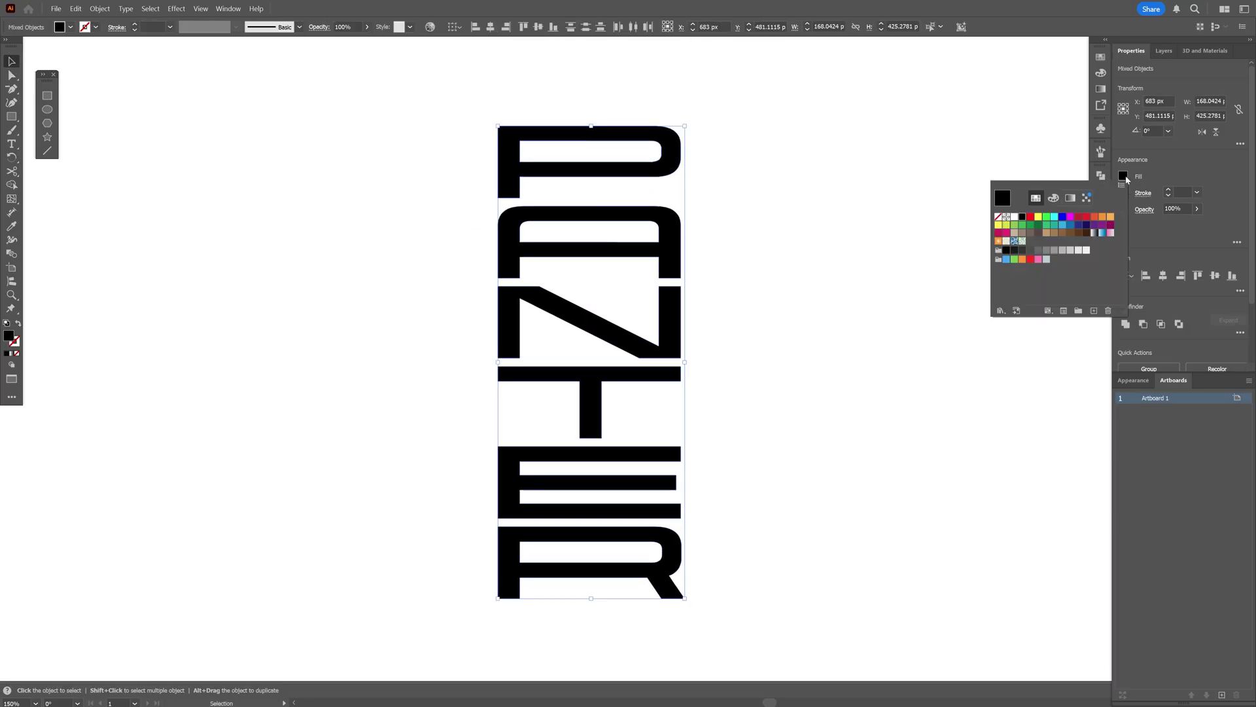
{"action": "left_click", "coordinate": [1041, 253]}
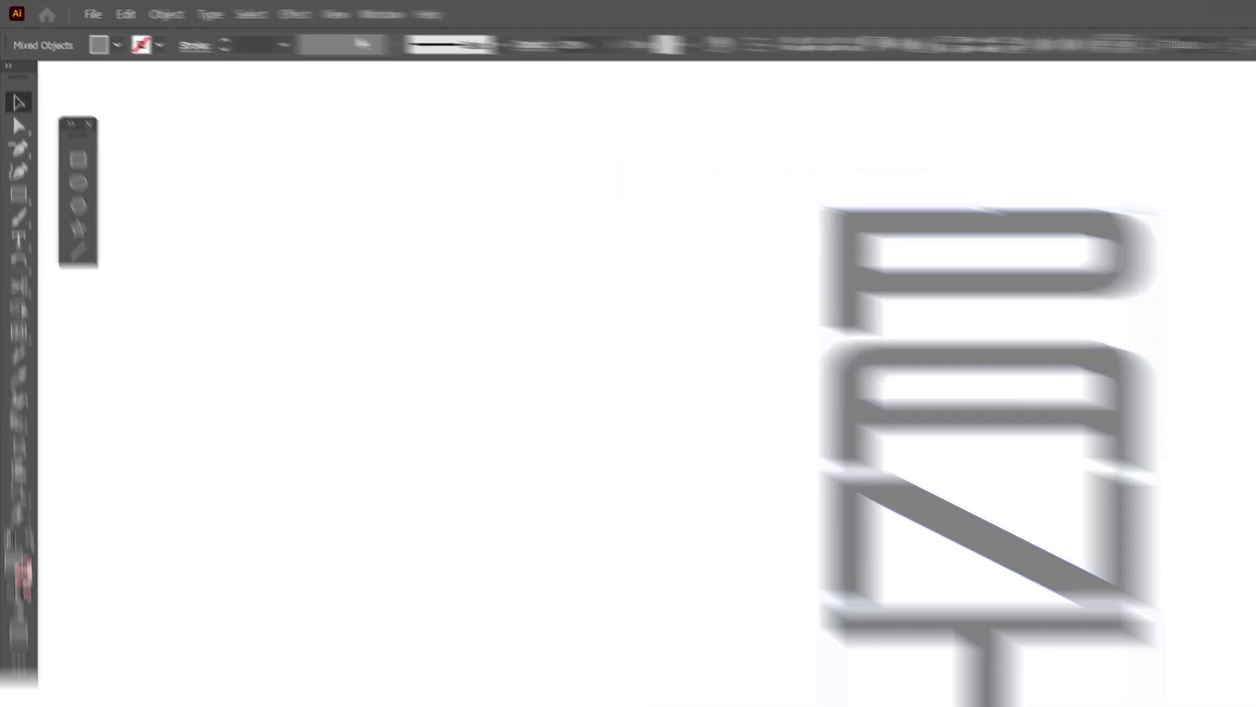
Apply the classic 3D Extrude & Bevel effect to the word with Isometric Right position and 166 pt extrude depth.
{"action": "left_click", "coordinate": [176, 9]}
{"action": "mouse_move", "coordinate": [833, 230]}
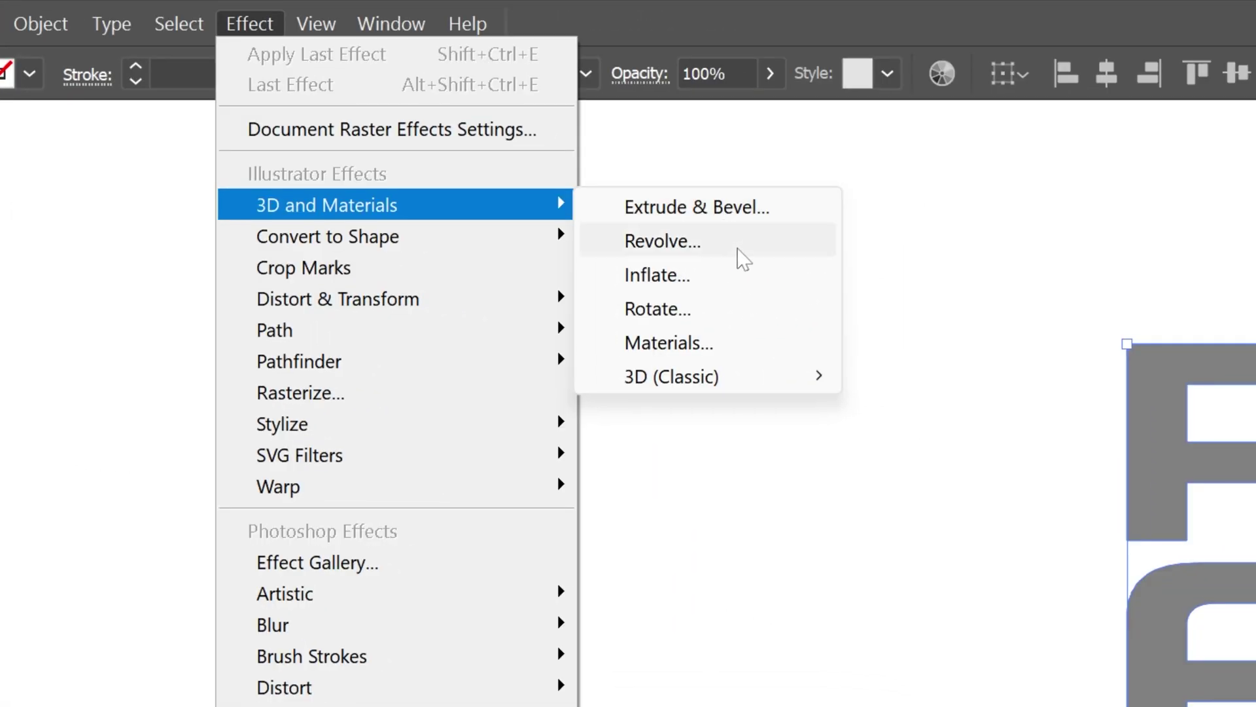
{"action": "mouse_move", "coordinate": [747, 377]}
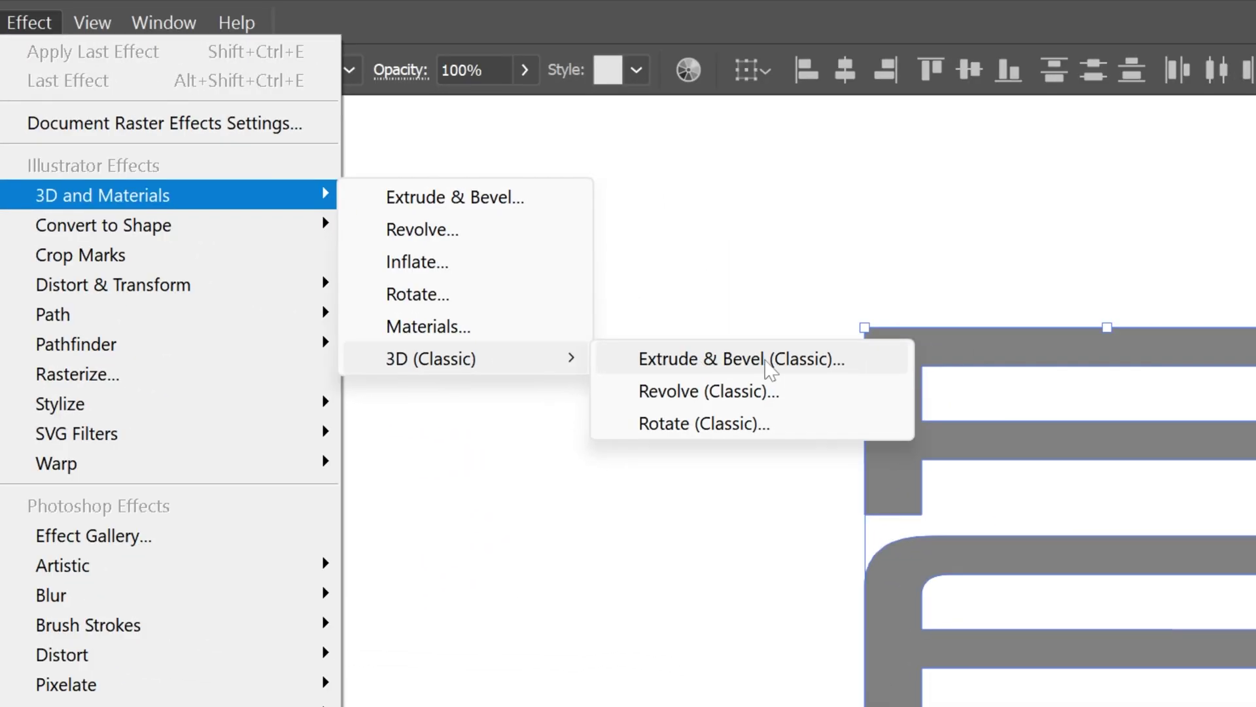
{"action": "left_click", "coordinate": [817, 372]}
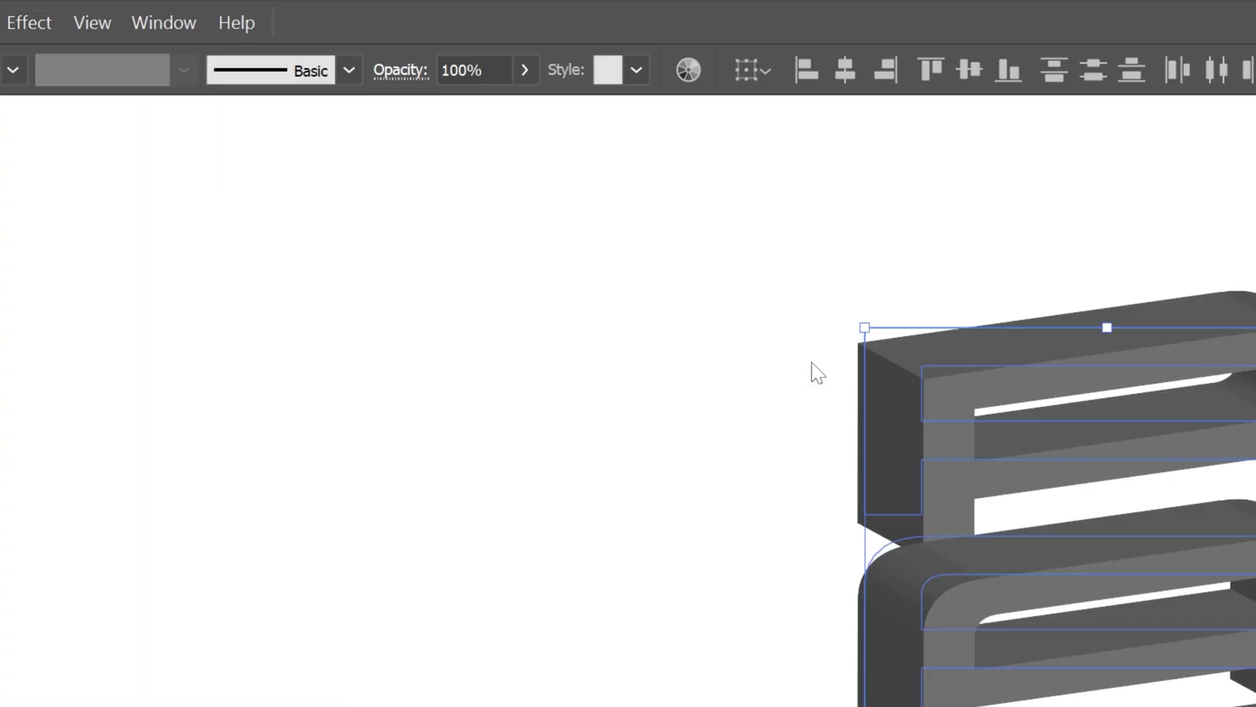
{"action": "left_click", "coordinate": [602, 161]}
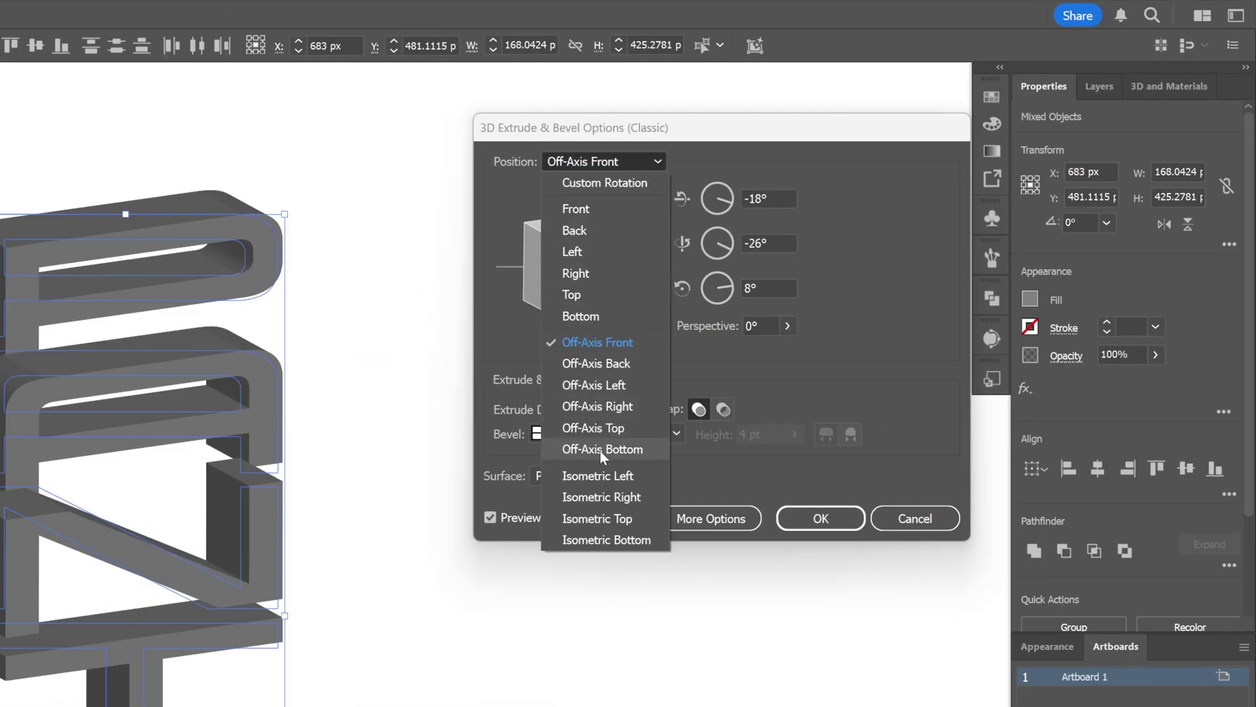
{"action": "left_click", "coordinate": [649, 496]}
{"action": "triple_click", "coordinate": [607, 408]}
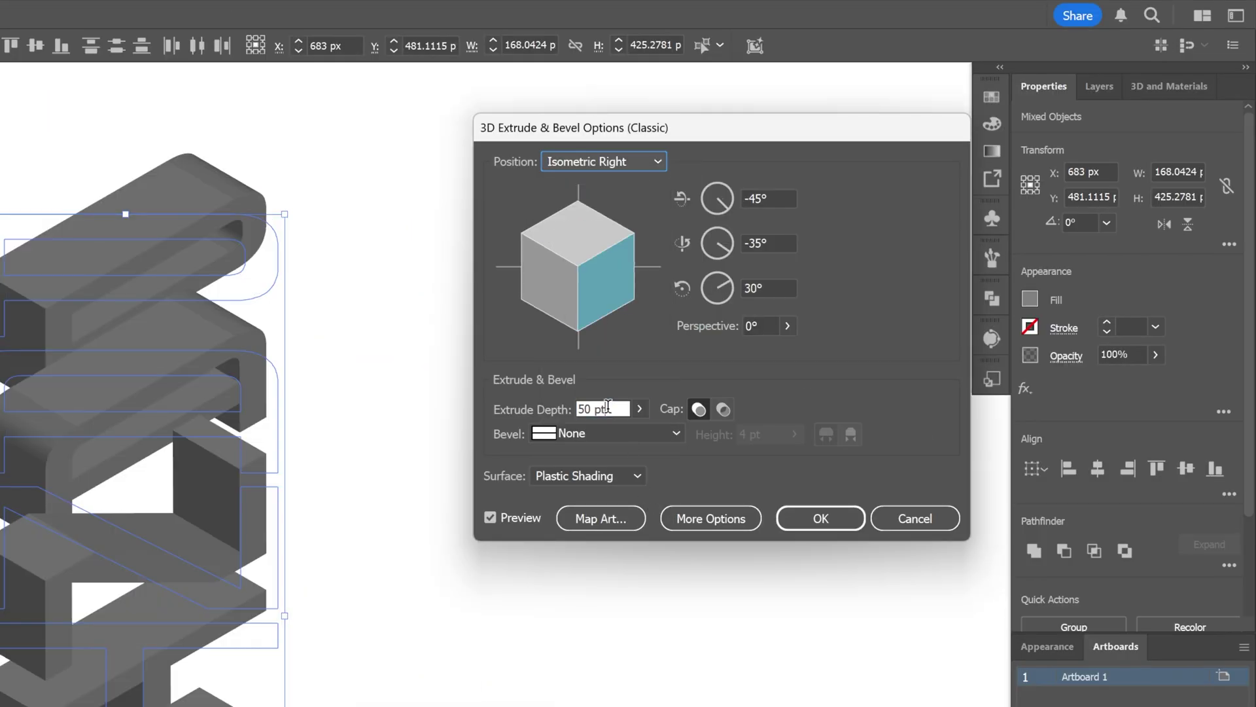
{"action": "type", "text": "146"}
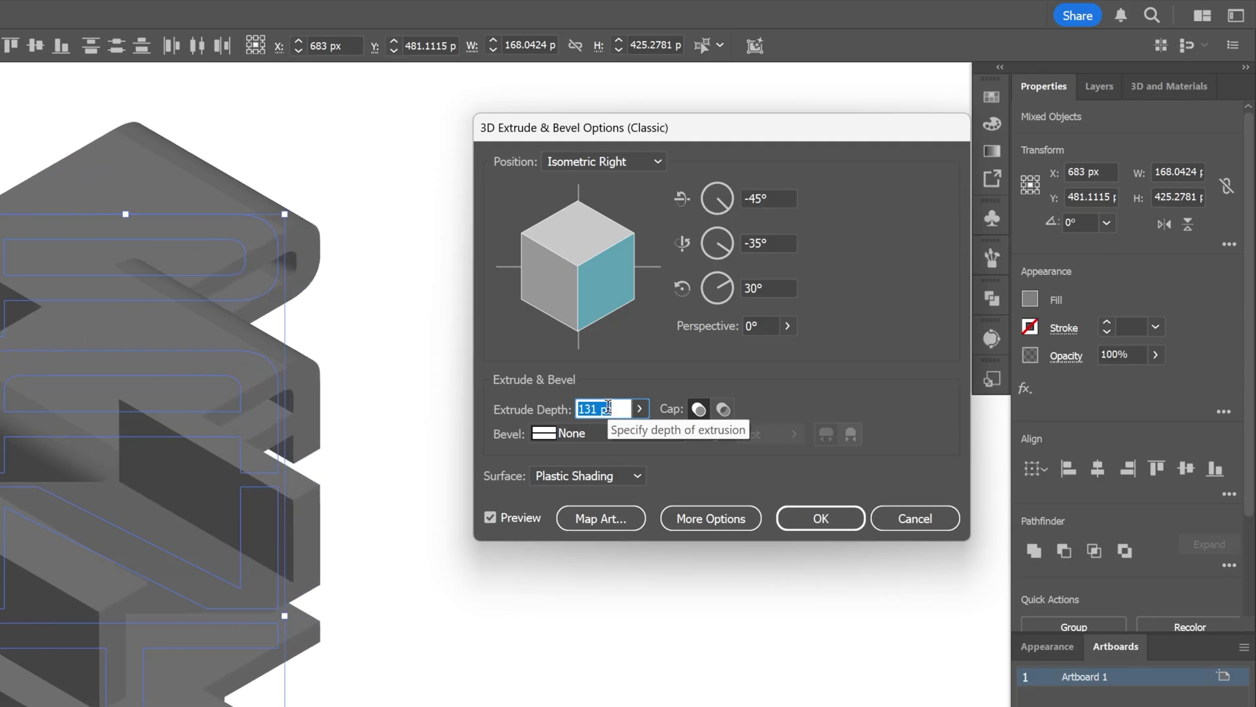
{"action": "left_click", "coordinate": [787, 520]}
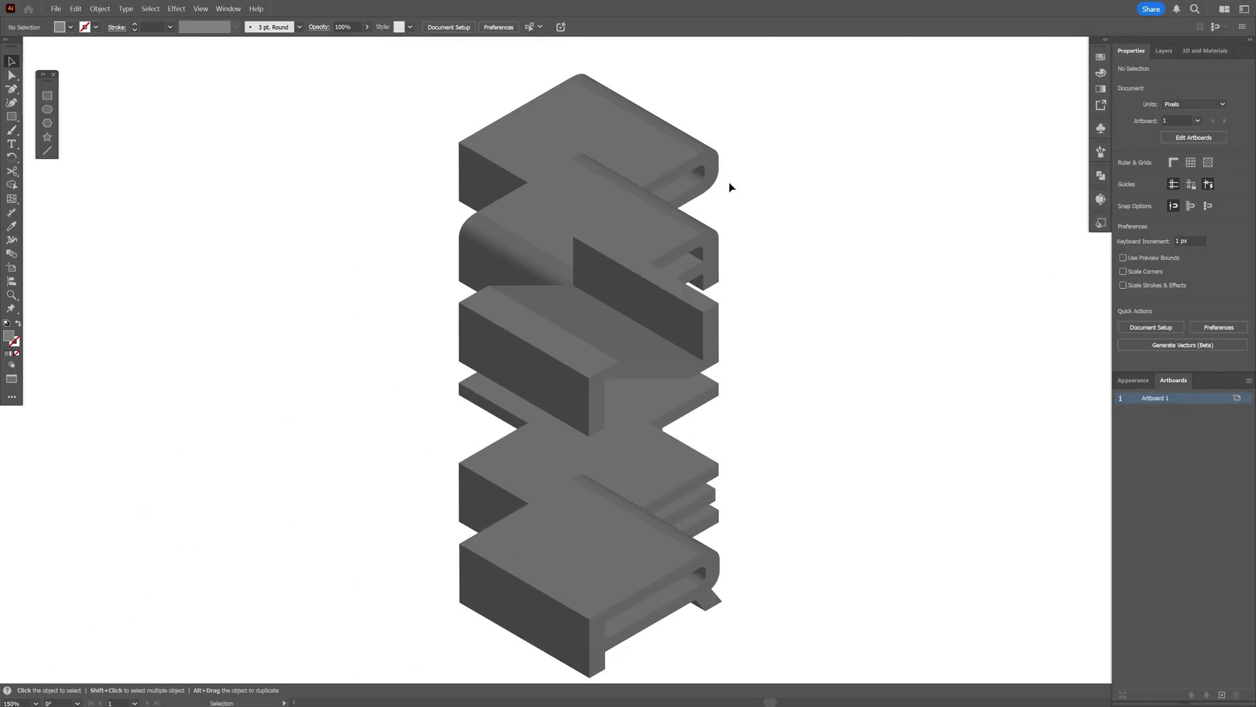
Bring the extruded P to the front of the stack.
{"action": "left_click", "coordinate": [635, 142]}
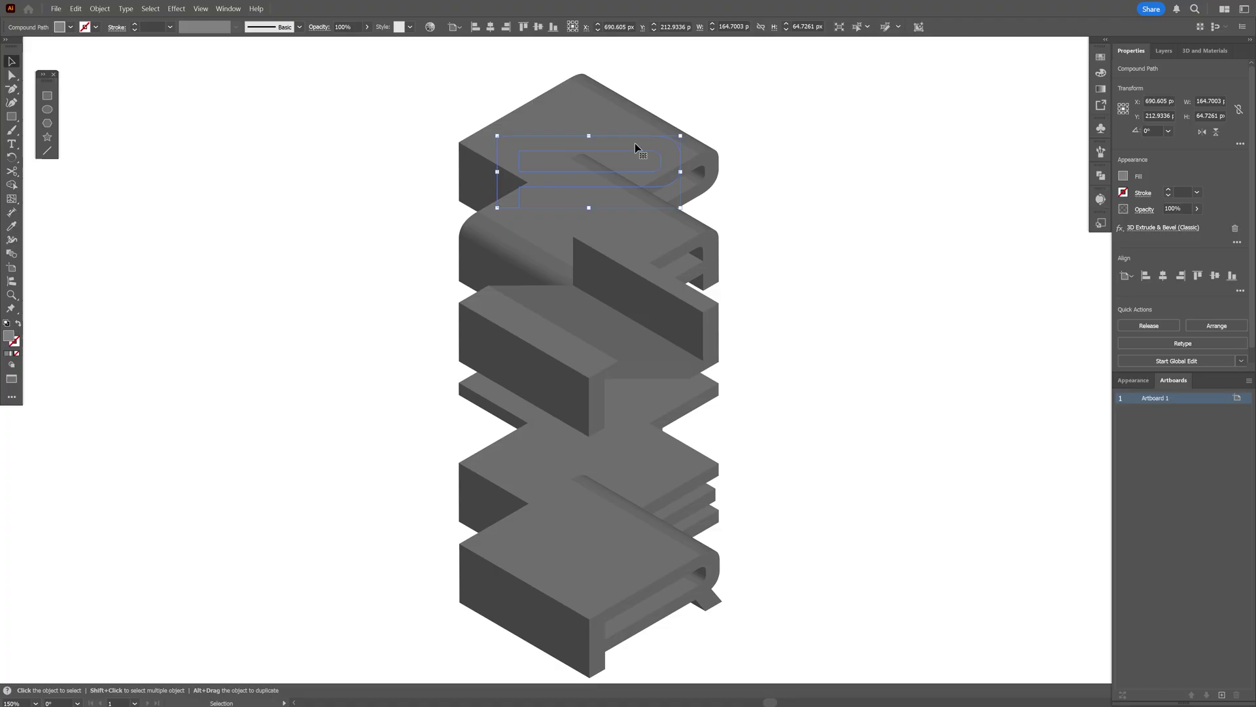
{"action": "right_click", "coordinate": [636, 144]}
{"action": "mouse_move", "coordinate": [668, 396]}
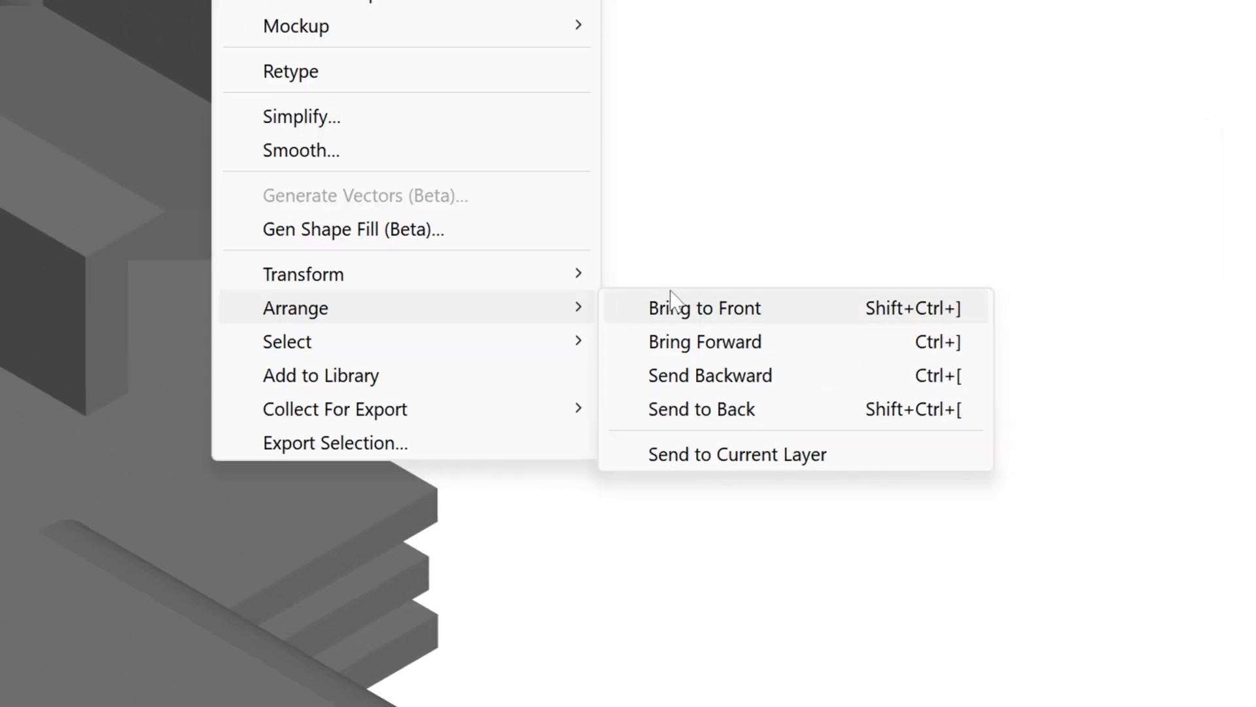
{"action": "left_click", "coordinate": [809, 395]}
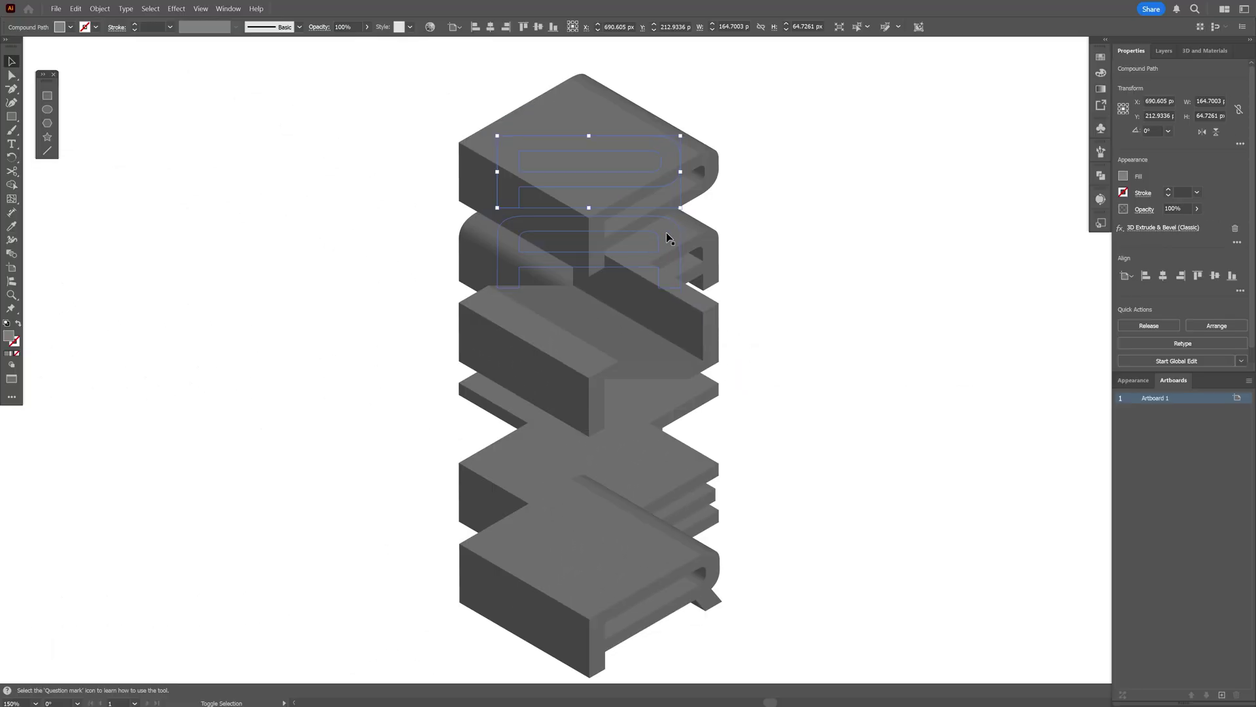
Bring the A, N, T and E to the front with the letters above them, adding one letter at a time.
{"action": "right_click", "coordinate": [666, 232]}
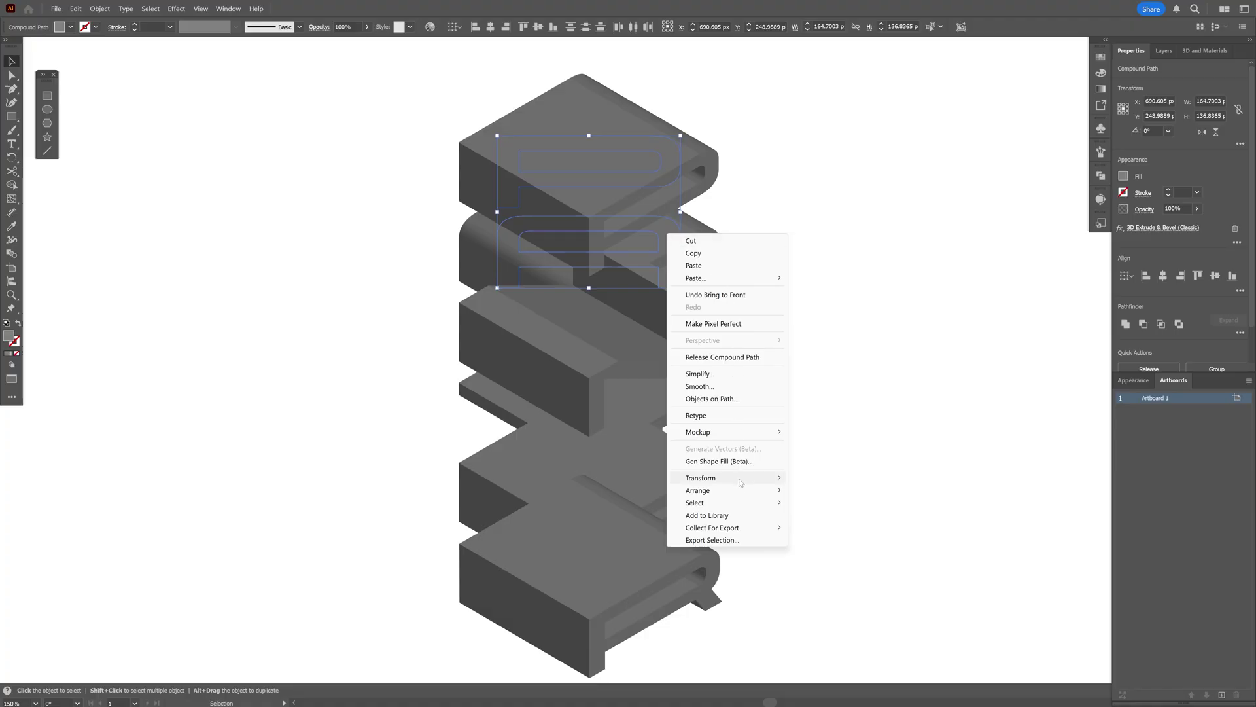
{"action": "mouse_move", "coordinate": [753, 491]}
{"action": "left_click", "coordinate": [822, 491]}
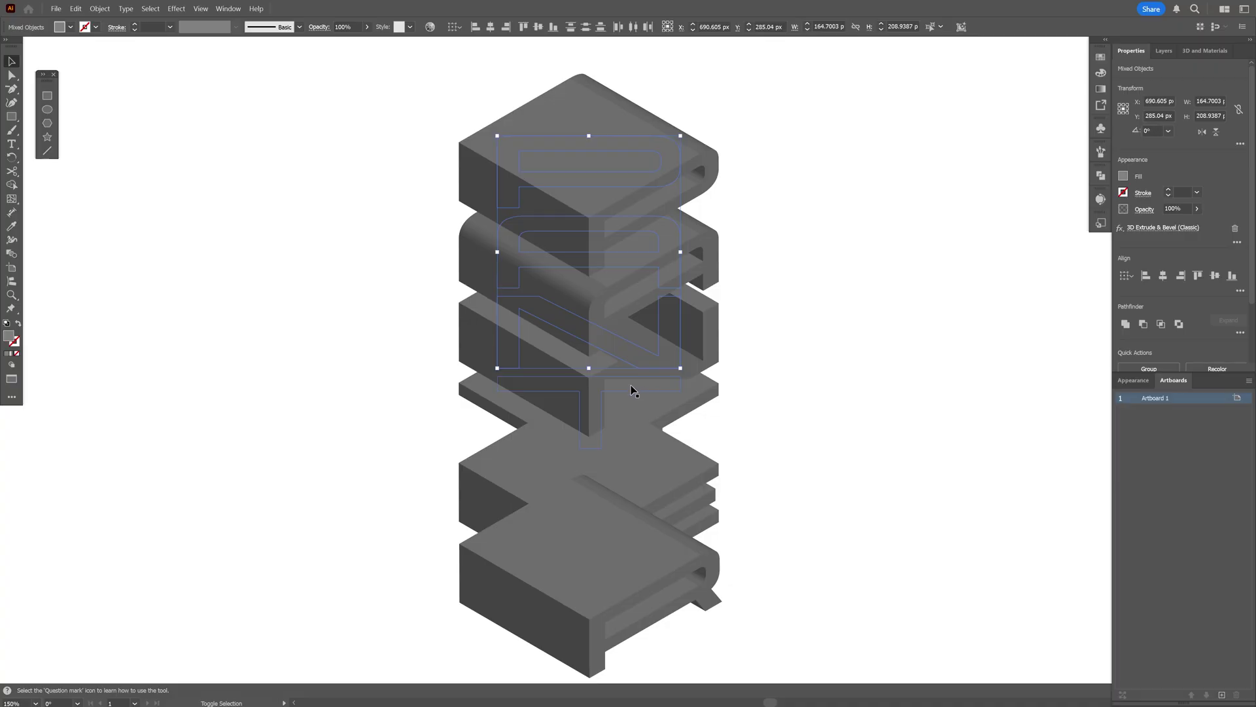
{"action": "right_click", "coordinate": [632, 388]}
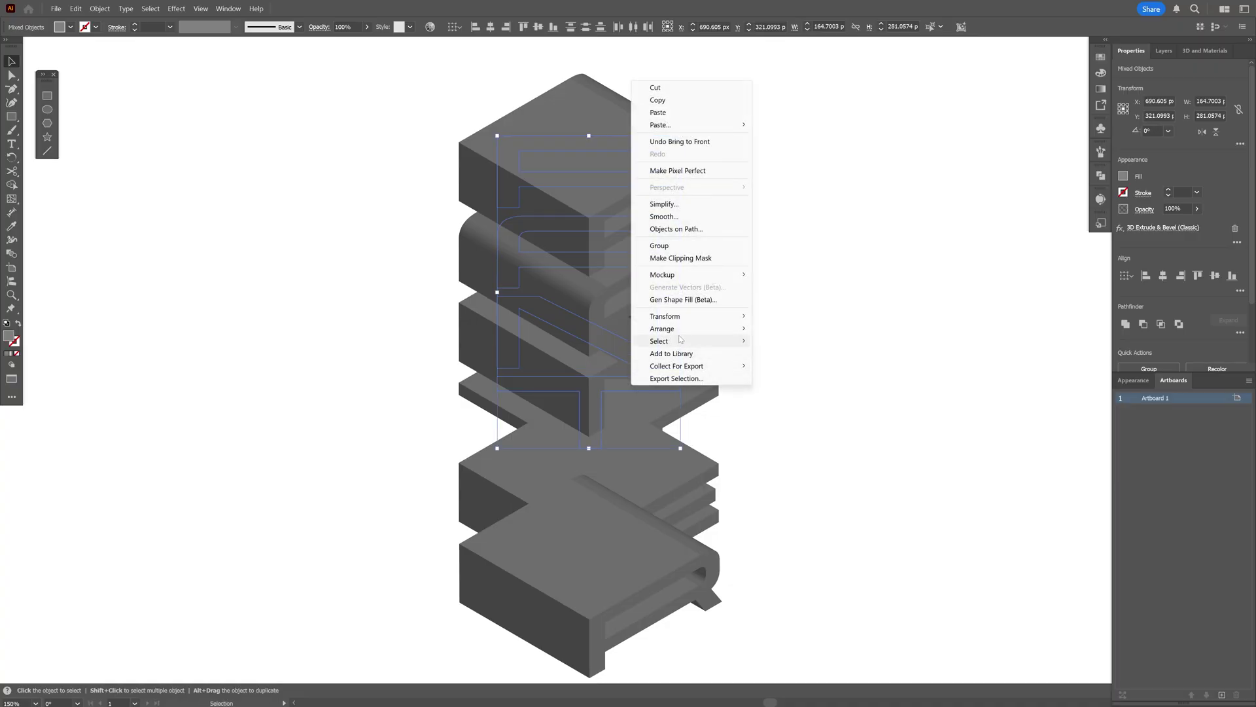
{"action": "mouse_move", "coordinate": [682, 334]}
{"action": "left_click", "coordinate": [800, 330]}
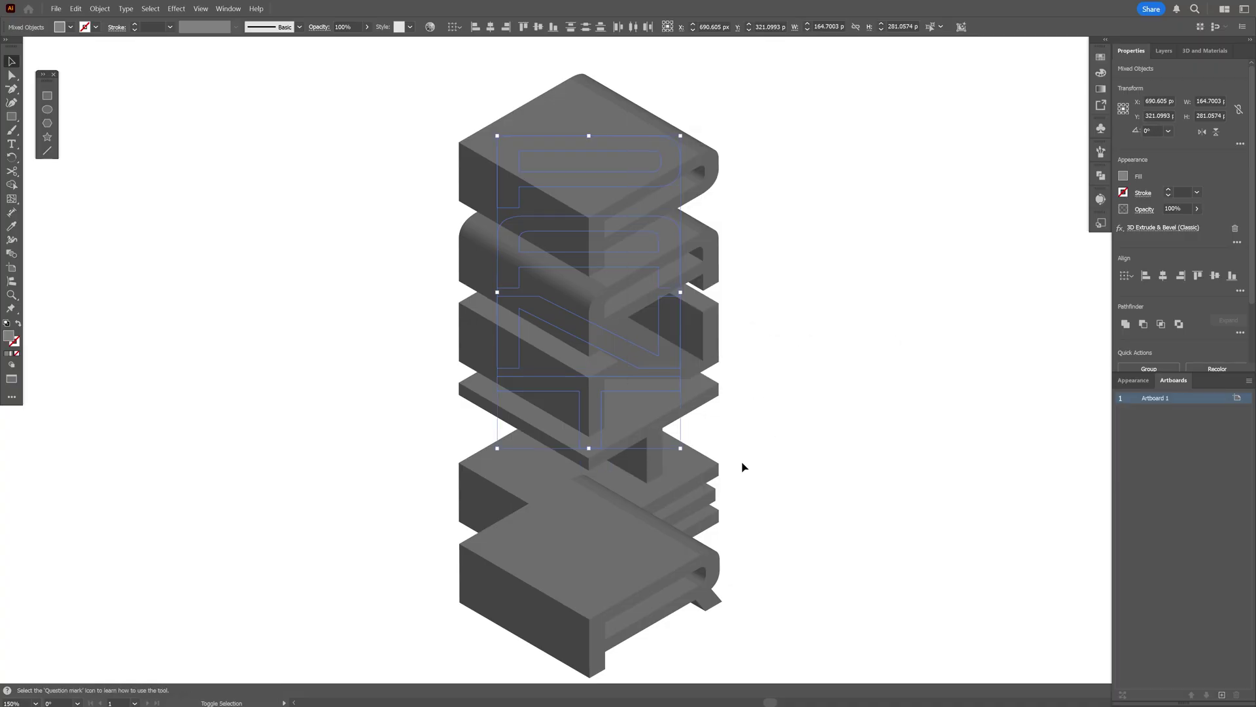
{"action": "left_click", "coordinate": [838, 438]}
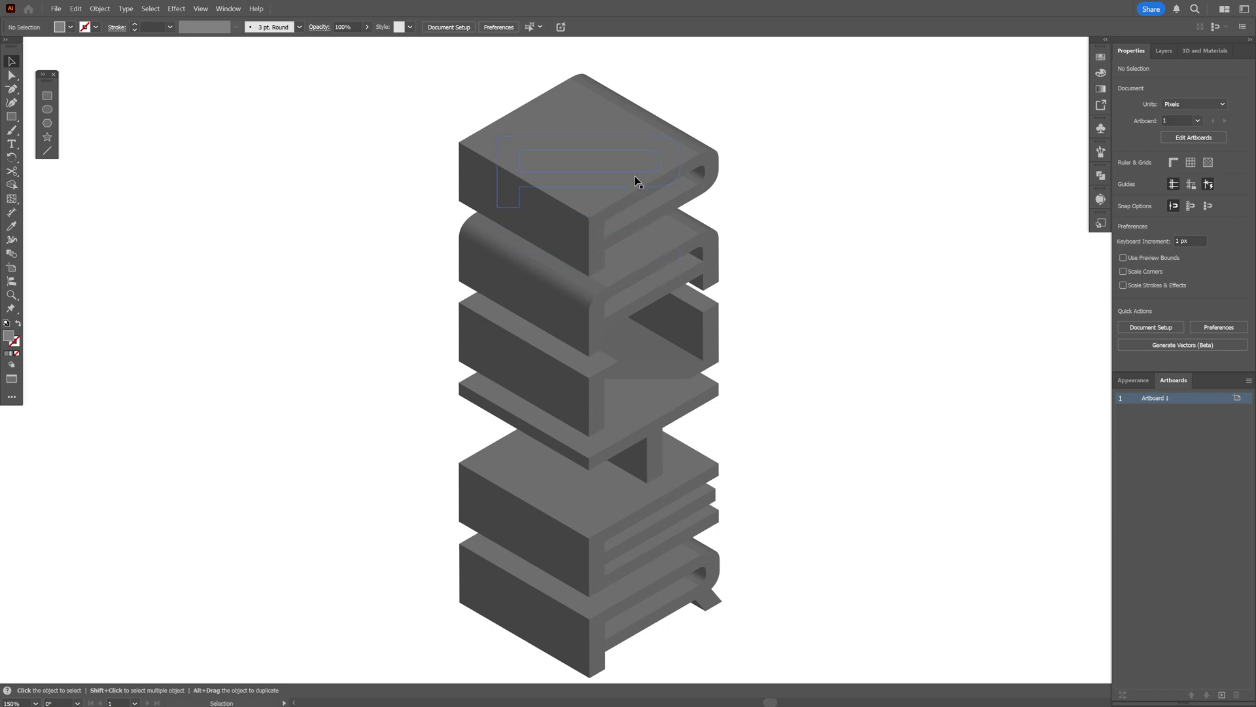
Change the 3D Extrude & Bevel position of the A, T and R to Isometric Left.
{"action": "left_click", "coordinate": [667, 265]}
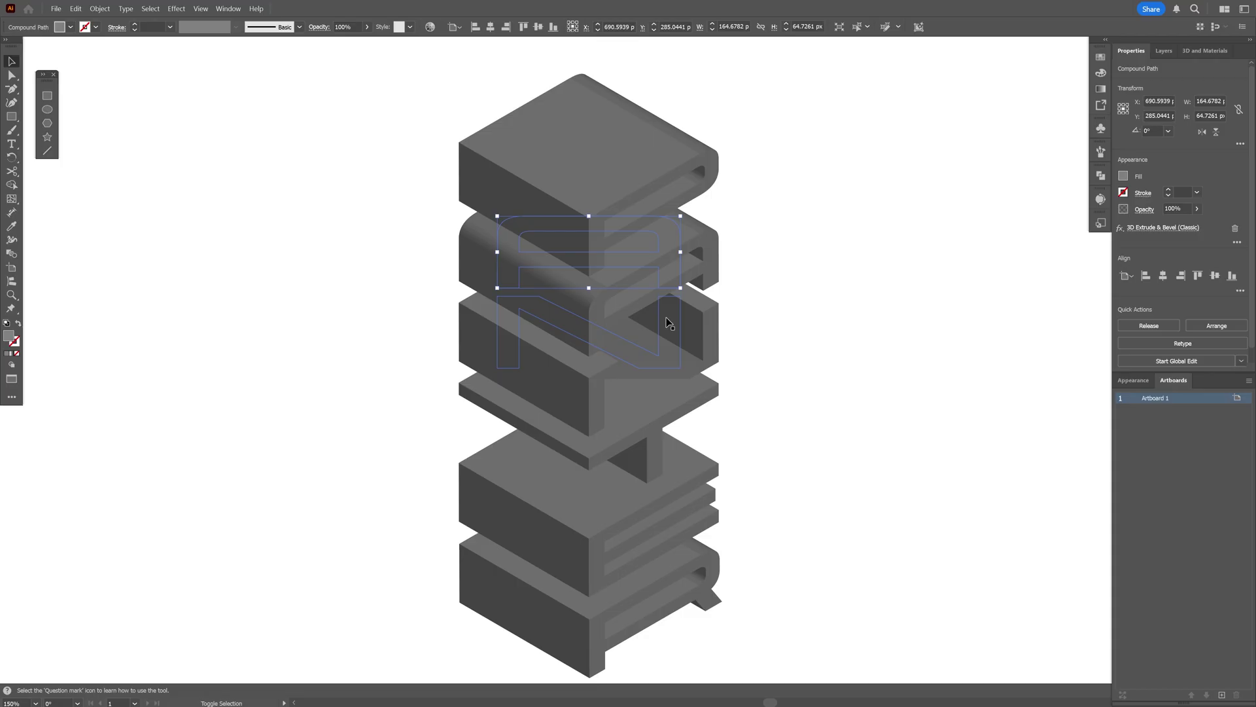
{"action": "left_click", "coordinate": [650, 390], "text": "shift"}
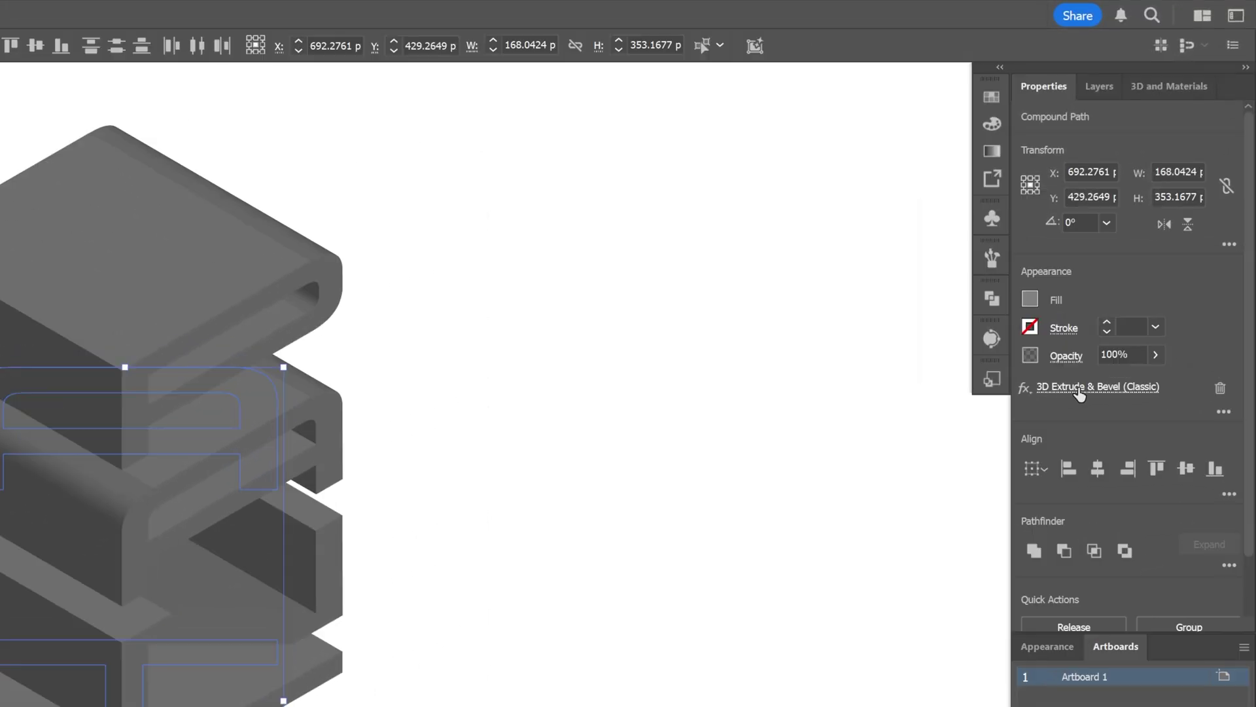
{"action": "left_click", "coordinate": [1106, 387]}
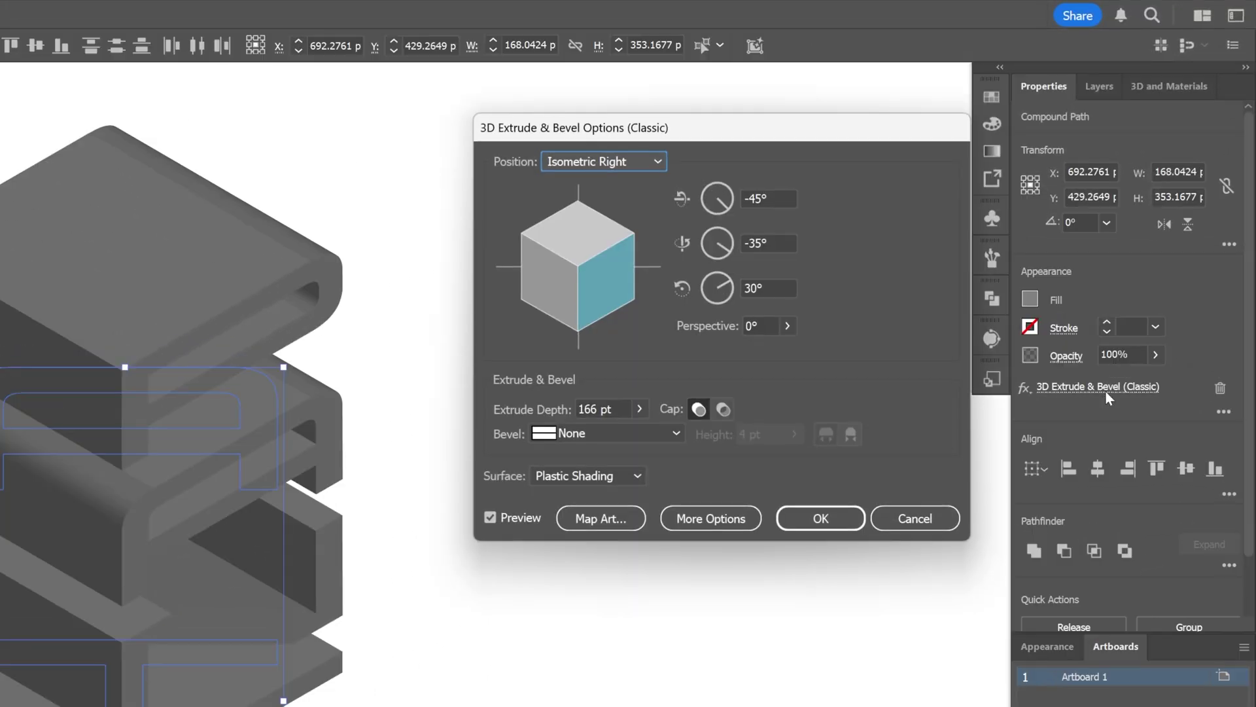
{"action": "left_click", "coordinate": [564, 166]}
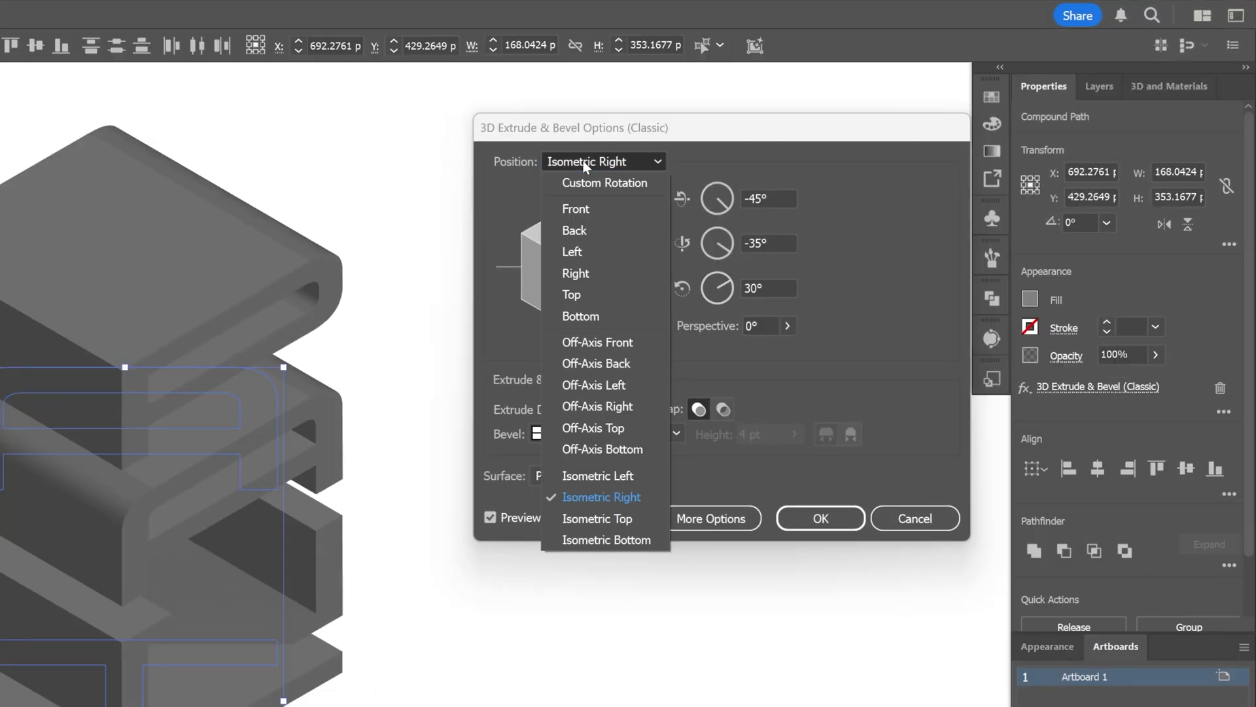
{"action": "left_click", "coordinate": [630, 479]}
{"action": "left_click", "coordinate": [821, 518]}
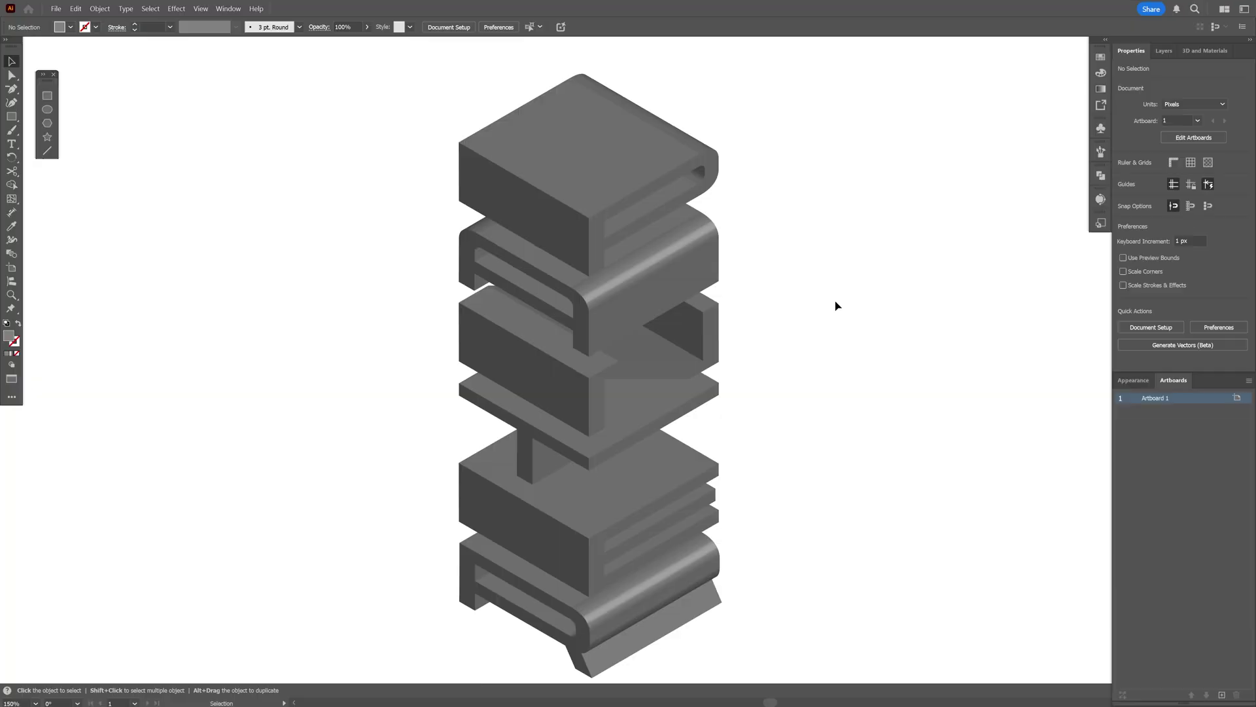
Close the vertical gaps in the tower by moving the P down and the lower letters up.
{"action": "left_click_drag", "start_coordinate": [595, 136], "coordinate": [594, 149]}
{"action": "left_click_drag", "start_coordinate": [608, 511], "coordinate": [608, 479]}
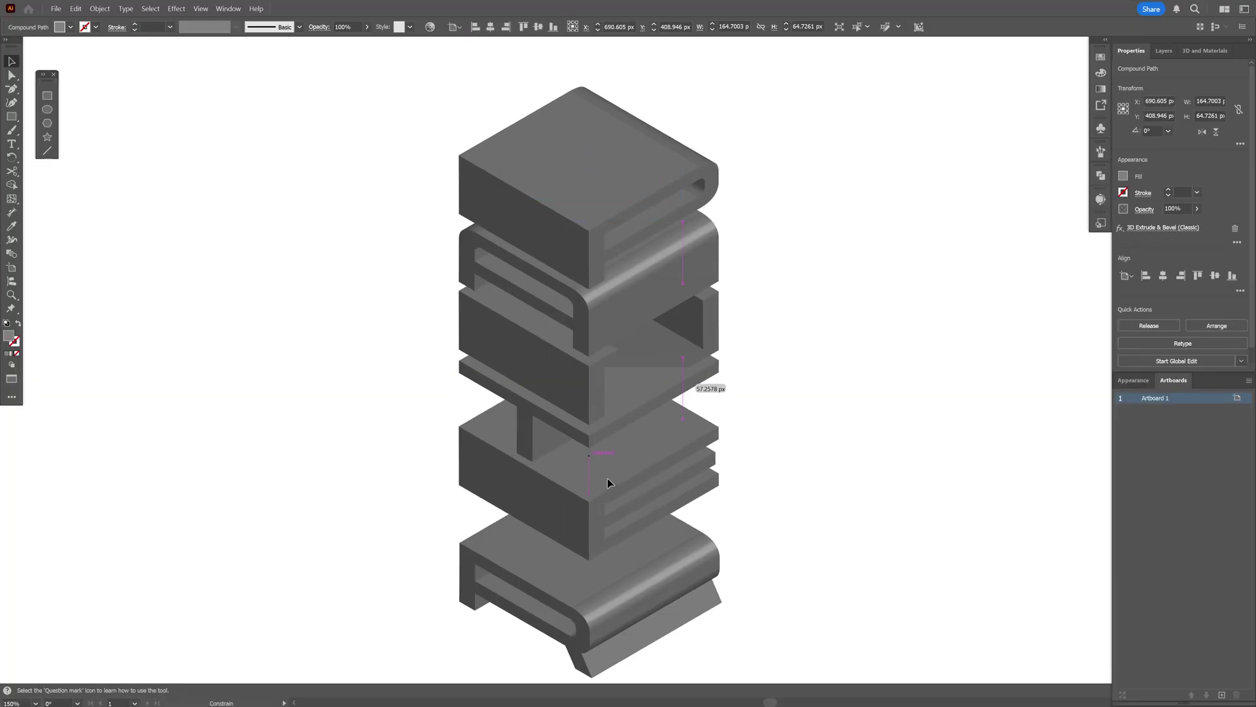
Expand the appearance of the whole extruded tower and scale it down to about 153 px wide.
{"action": "left_click_drag", "start_coordinate": [850, 552], "coordinate": [482, 158]}
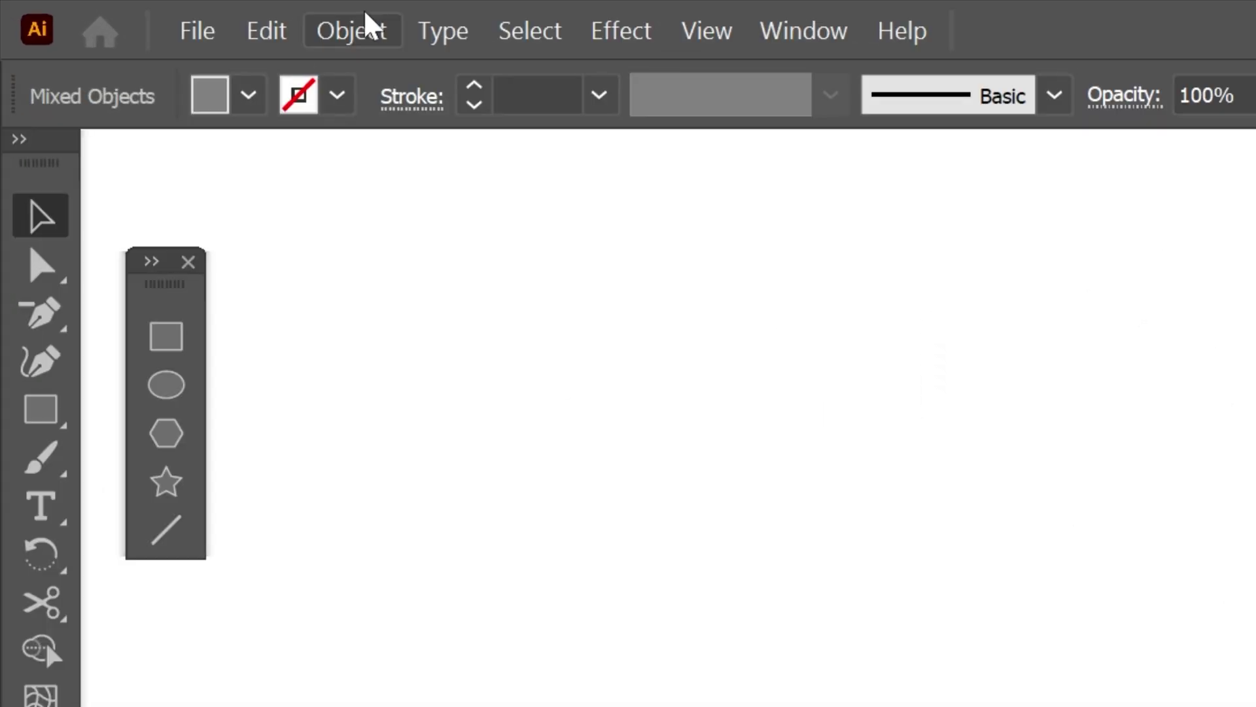
{"action": "left_click", "coordinate": [101, 8]}
{"action": "left_click", "coordinate": [597, 361]}
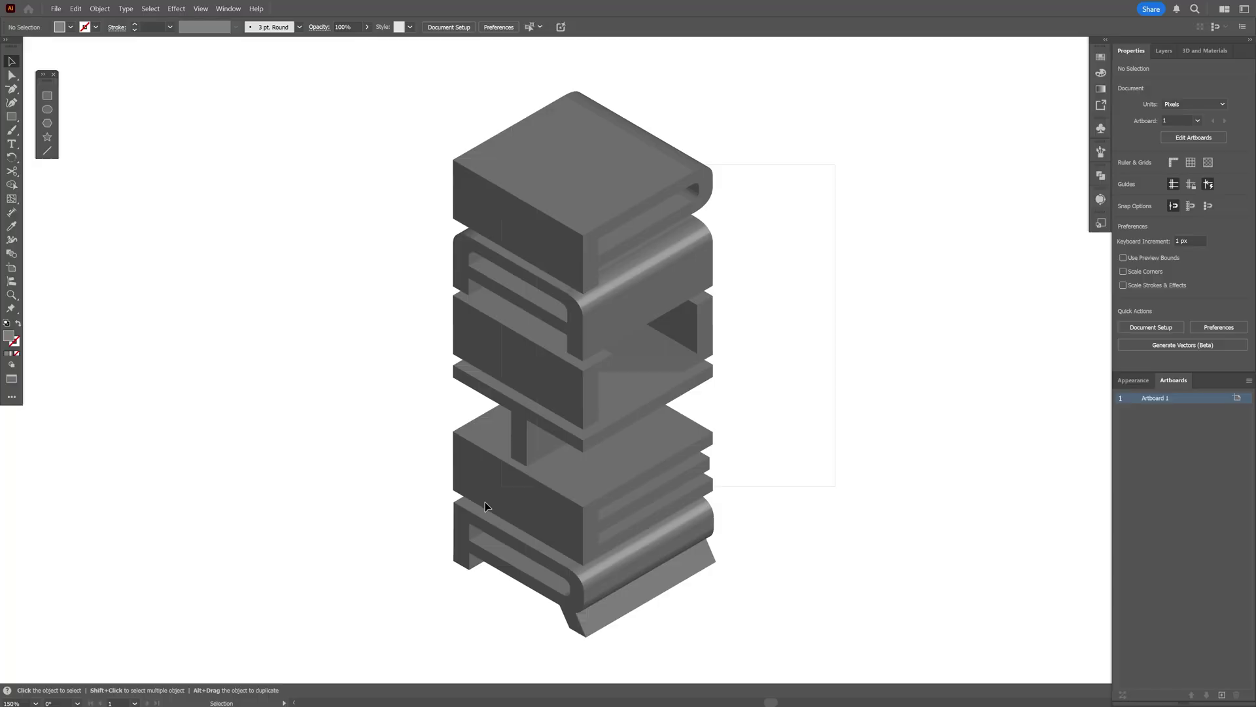
{"action": "left_click_drag", "start_coordinate": [717, 365], "coordinate": [670, 365]}
{"action": "key", "text": "ctrl+shift+a"}
Move the P far right and the R far left of the tower, and distribute all six letters evenly by horizontal centers.
{"action": "left_click_drag", "start_coordinate": [570, 261], "coordinate": [979, 264]}
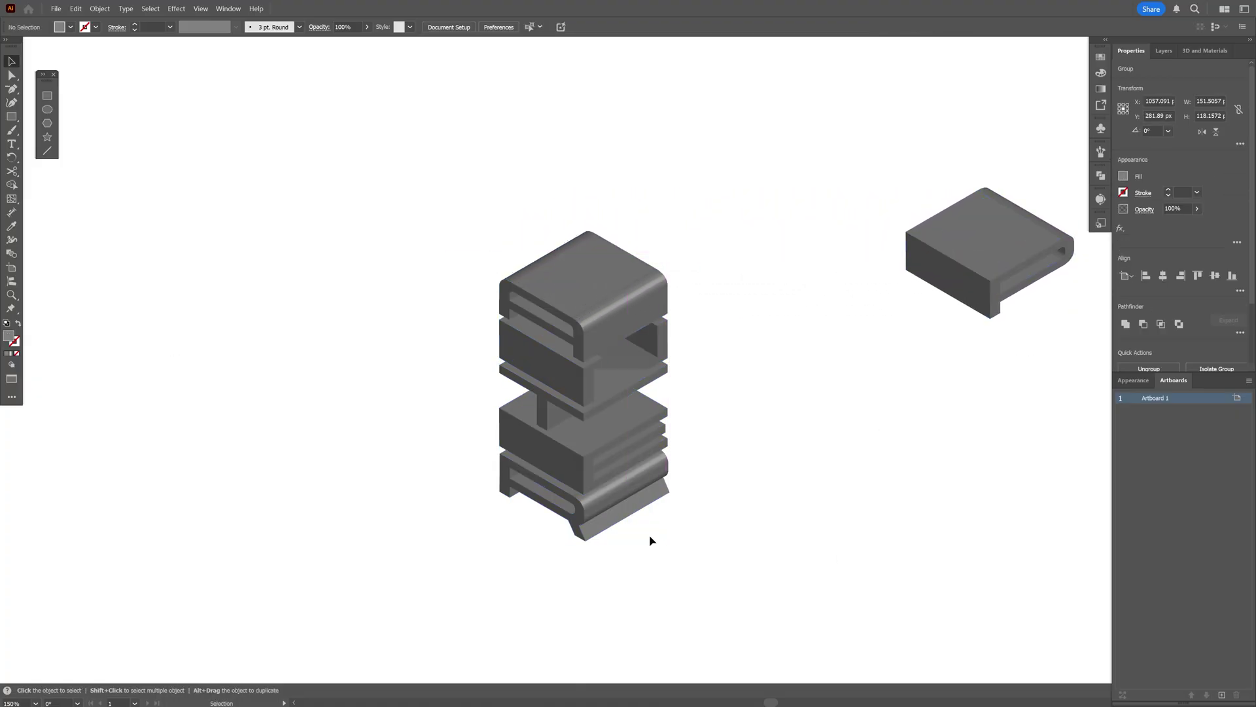
{"action": "left_click", "coordinate": [662, 529]}
{"action": "left_click_drag", "start_coordinate": [633, 508], "coordinate": [188, 520]}
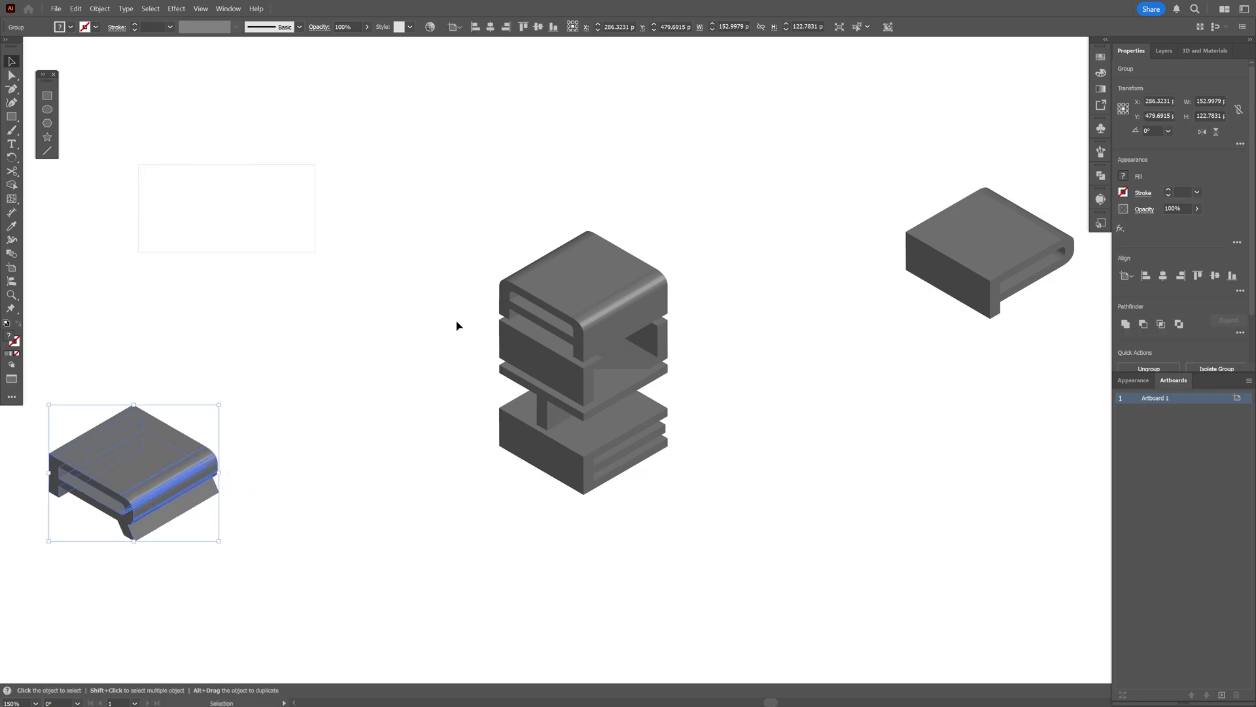
{"action": "left_click_drag", "start_coordinate": [456, 325], "coordinate": [995, 593]}
{"action": "left_click", "coordinate": [1240, 290]}
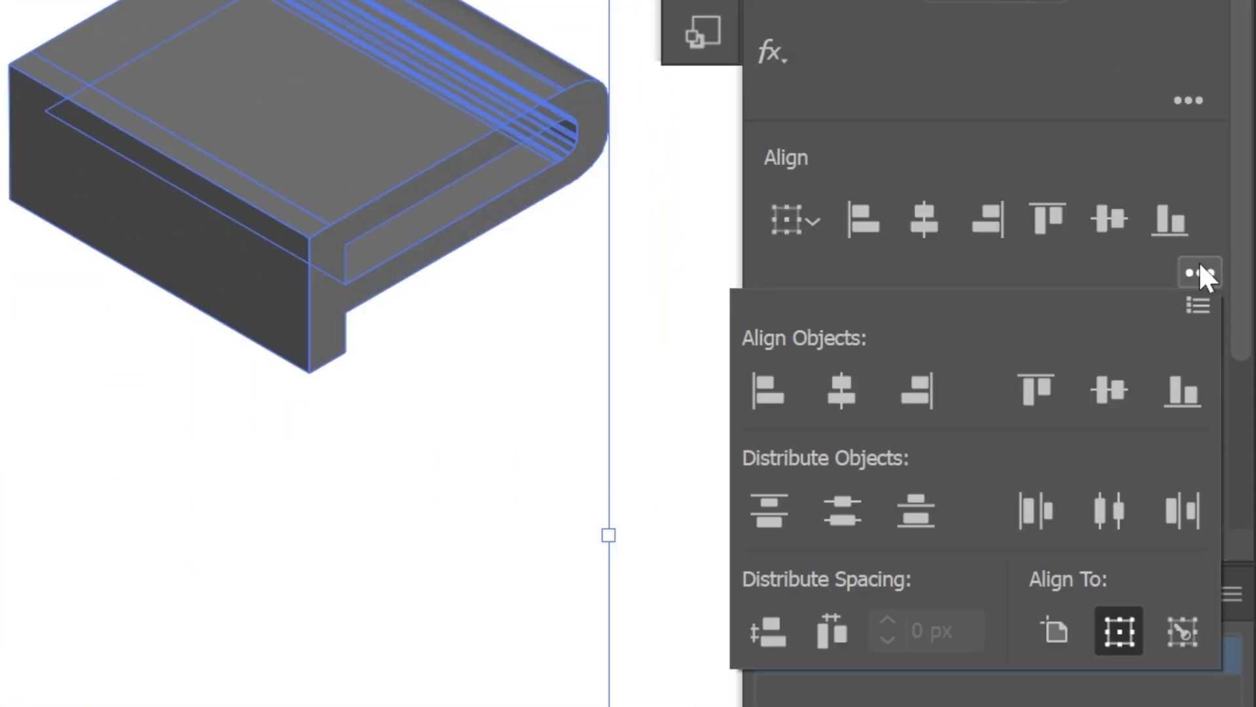
{"action": "left_click", "coordinate": [1111, 518]}
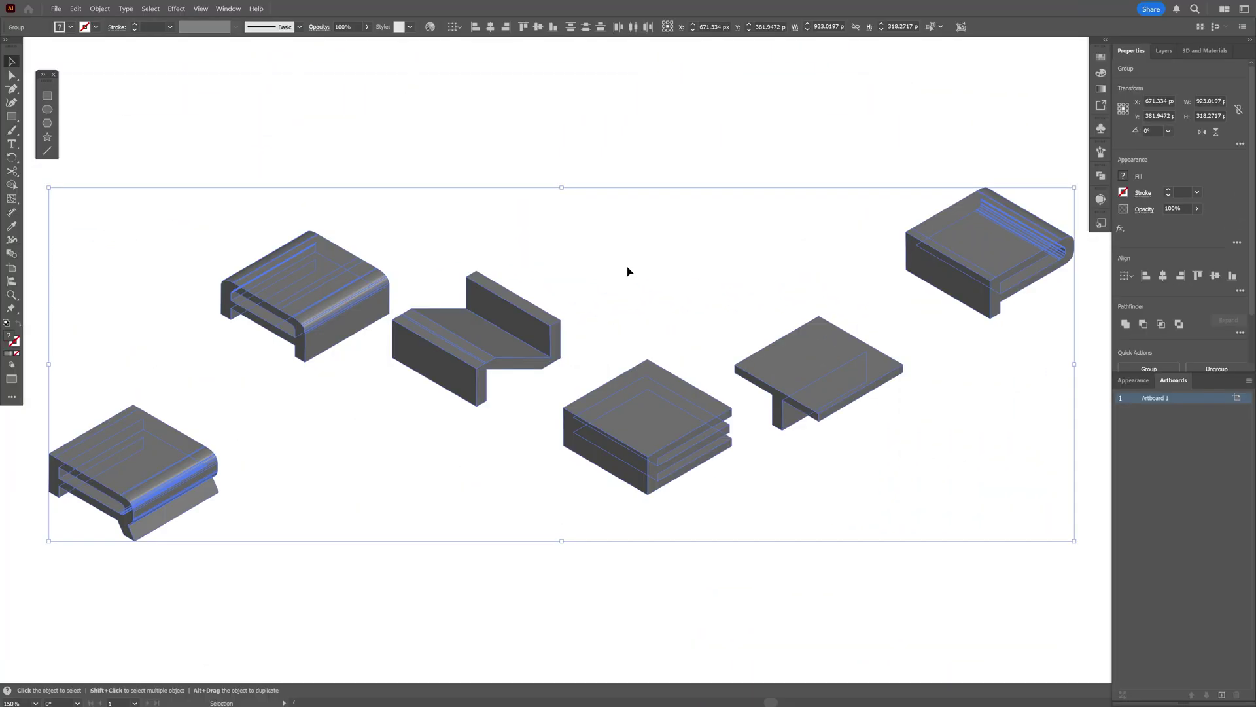
Ungroup all the expanded letters twice.
{"action": "left_click", "coordinate": [620, 300]}
{"action": "right_click", "coordinate": [634, 390]}
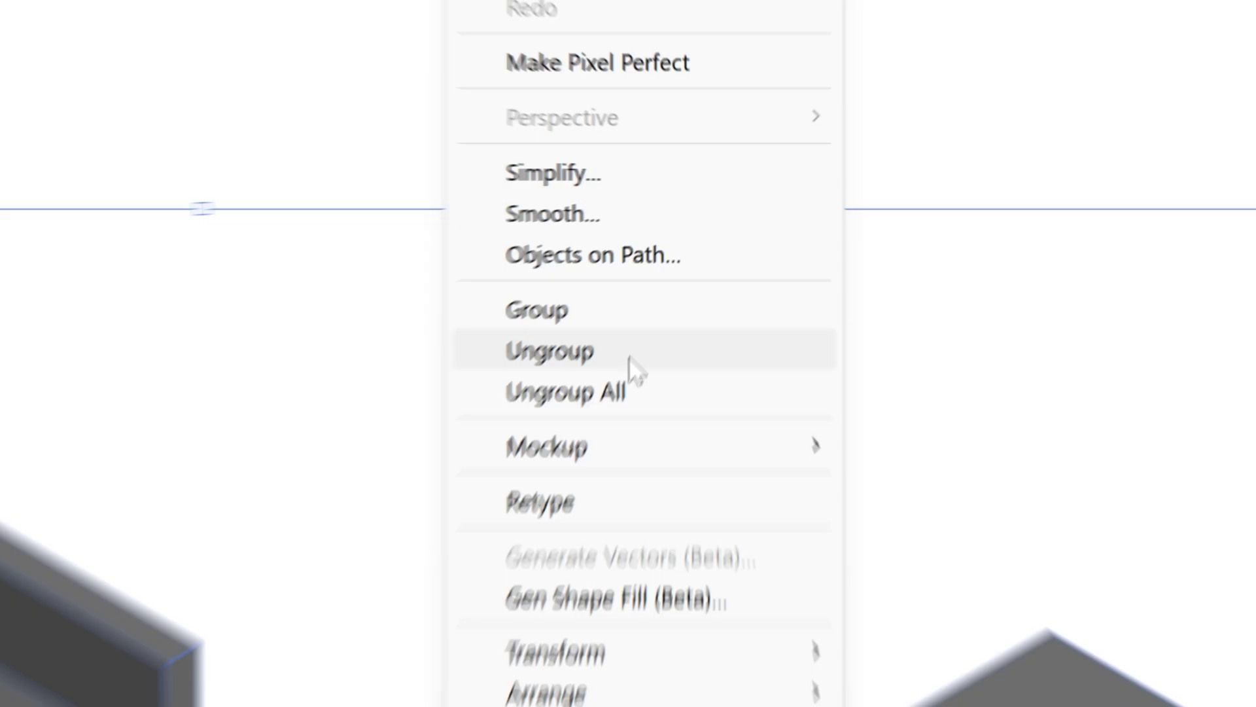
{"action": "left_click", "coordinate": [632, 353]}
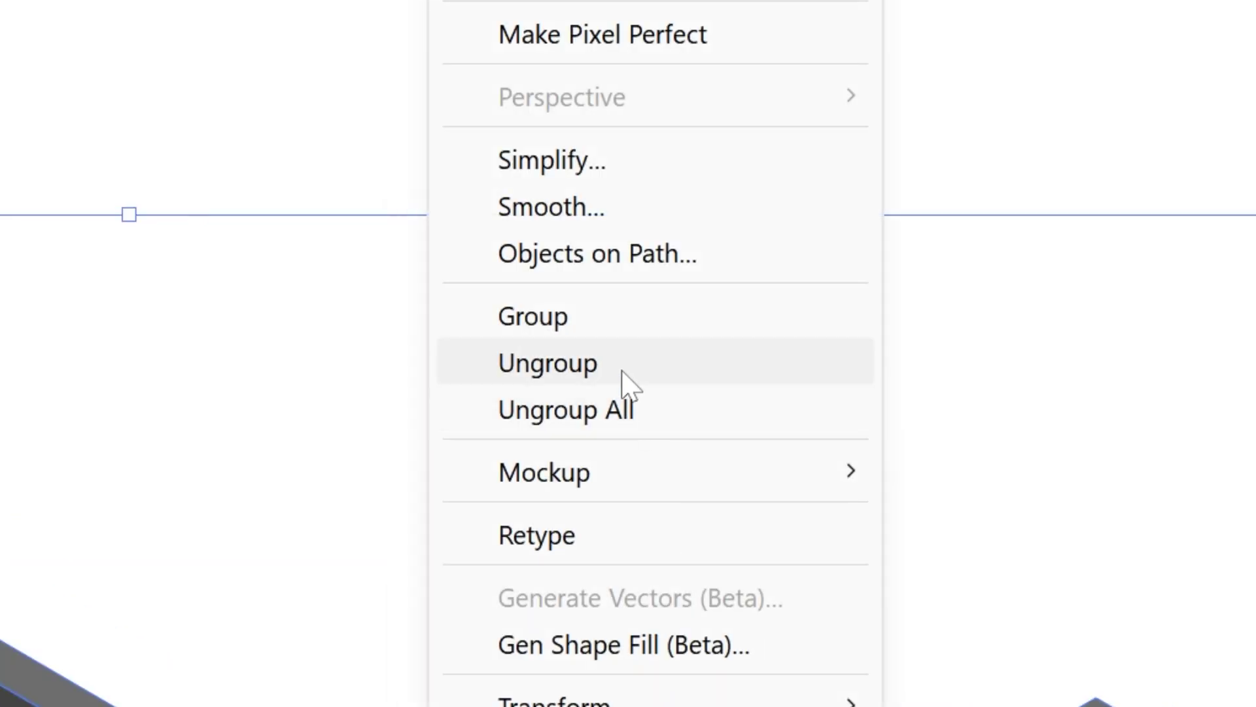
{"action": "left_click", "coordinate": [612, 362]}
{"action": "left_click", "coordinate": [793, 322]}
{"action": "left_click_drag", "start_coordinate": [817, 339], "coordinate": [749, 206]}
{"action": "key", "text": "ctrl+z"}
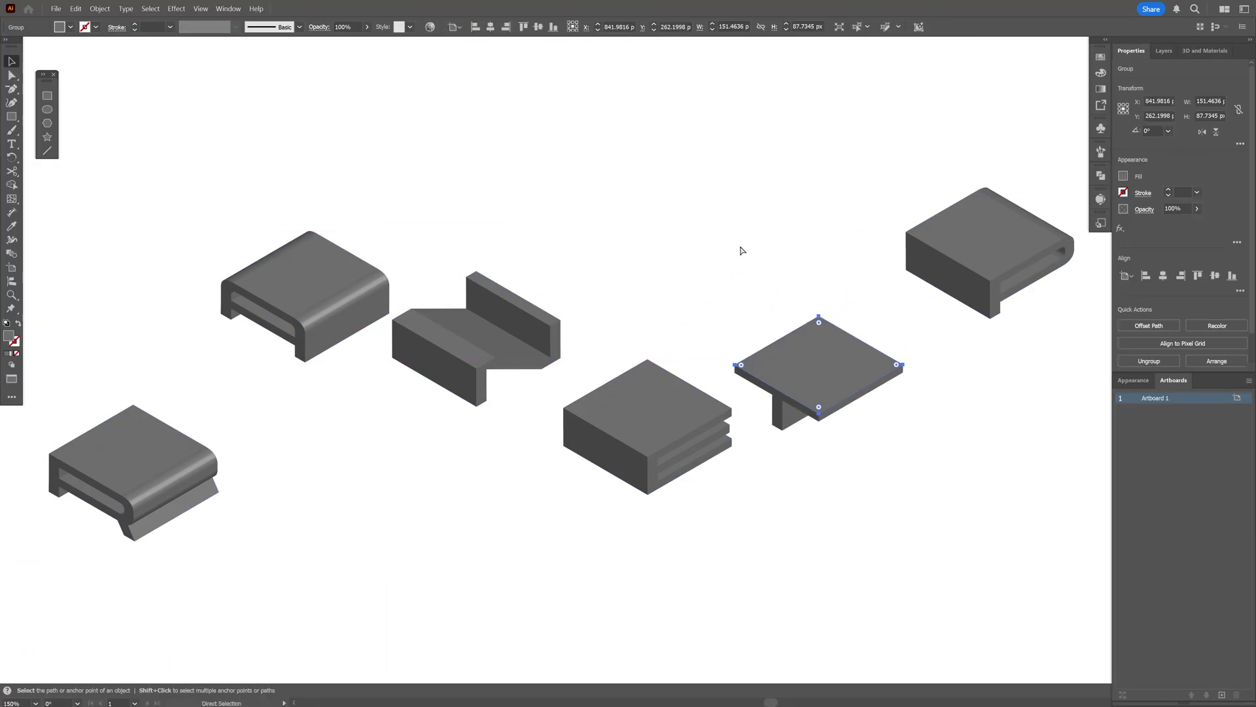
{"action": "left_click", "coordinate": [706, 309]}
Unite the flat side face of the R with the adjoining shading strips on its outer curve.
{"action": "left_click_drag", "start_coordinate": [340, 394], "coordinate": [432, 363]}
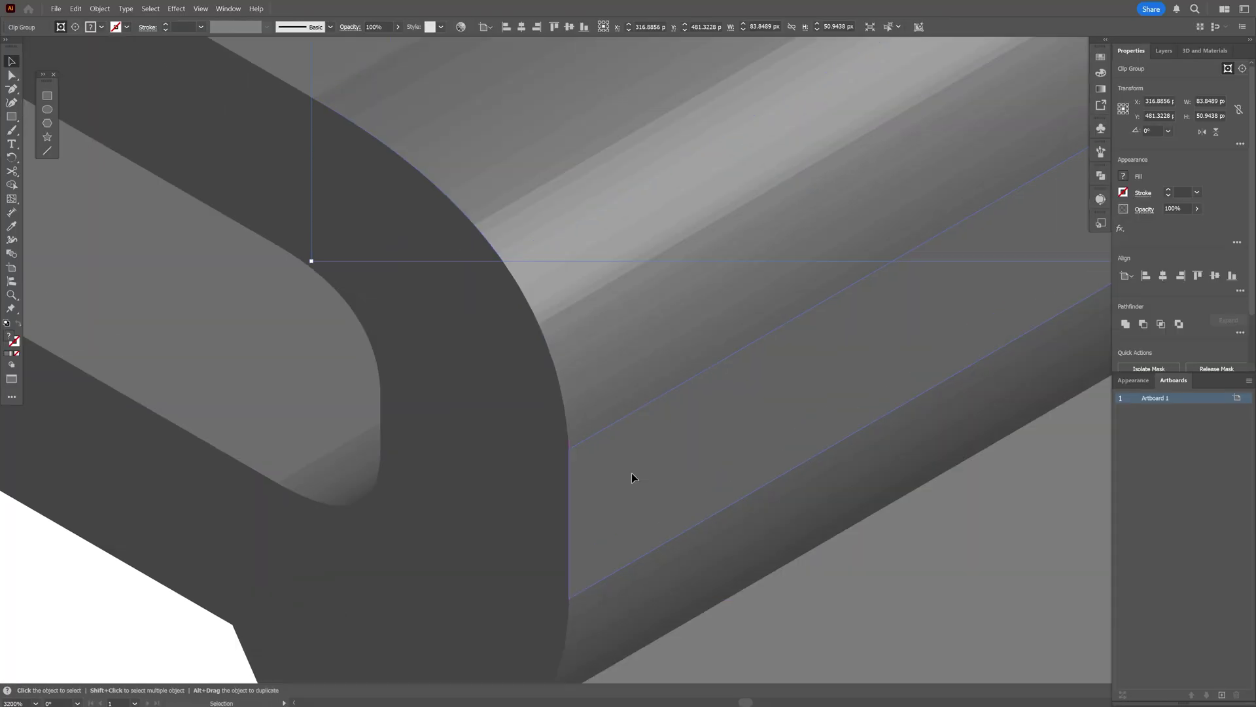
{"action": "left_click", "coordinate": [631, 472]}
{"action": "left_click", "coordinate": [599, 422], "text": "shift"}
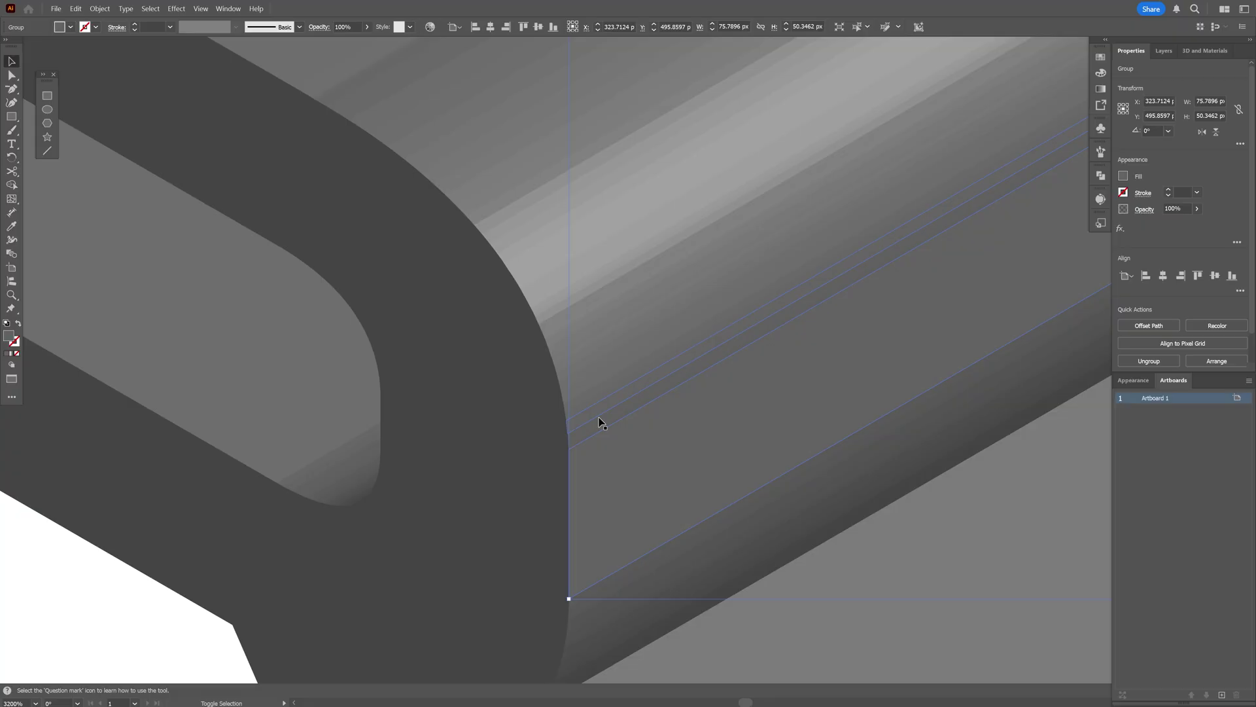
{"action": "left_click", "coordinate": [602, 430]}
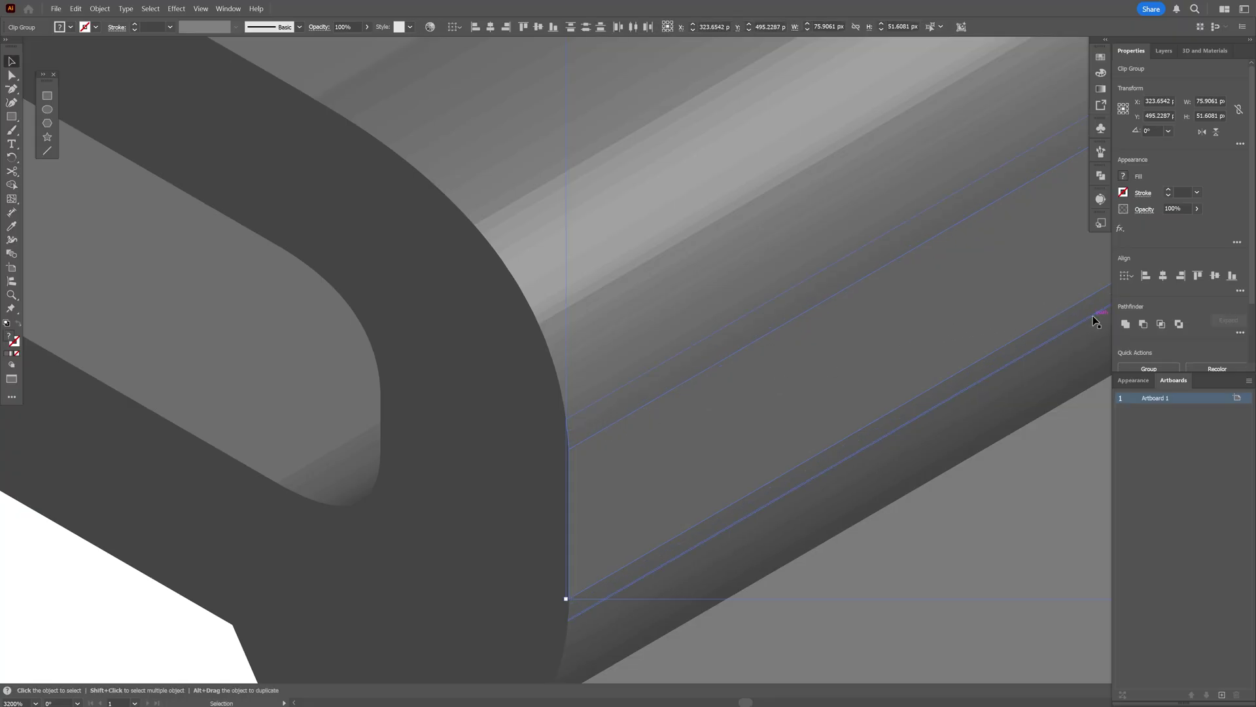
{"action": "left_click", "coordinate": [1127, 325]}
Lock the dark front face of the R.
{"action": "left_click_drag", "start_coordinate": [365, 479], "coordinate": [481, 445]}
{"action": "key", "text": "ctrl+z"}
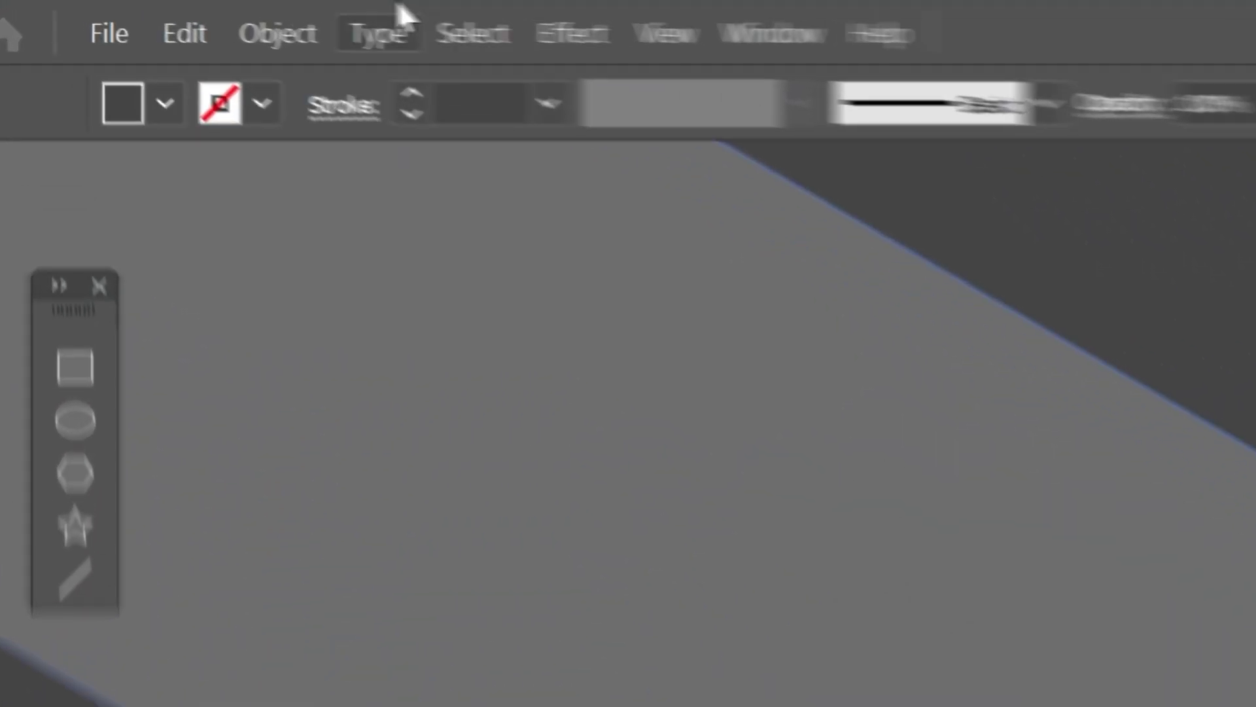
{"action": "left_click", "coordinate": [100, 9]}
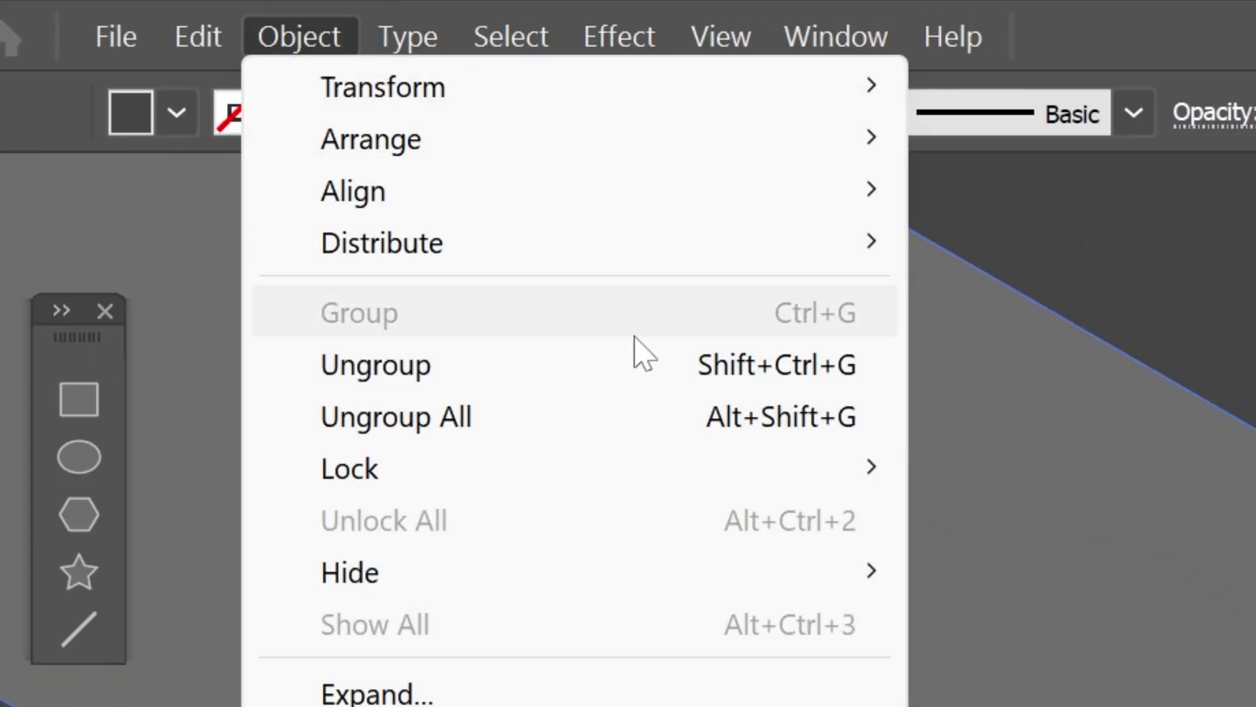
{"action": "mouse_move", "coordinate": [777, 481]}
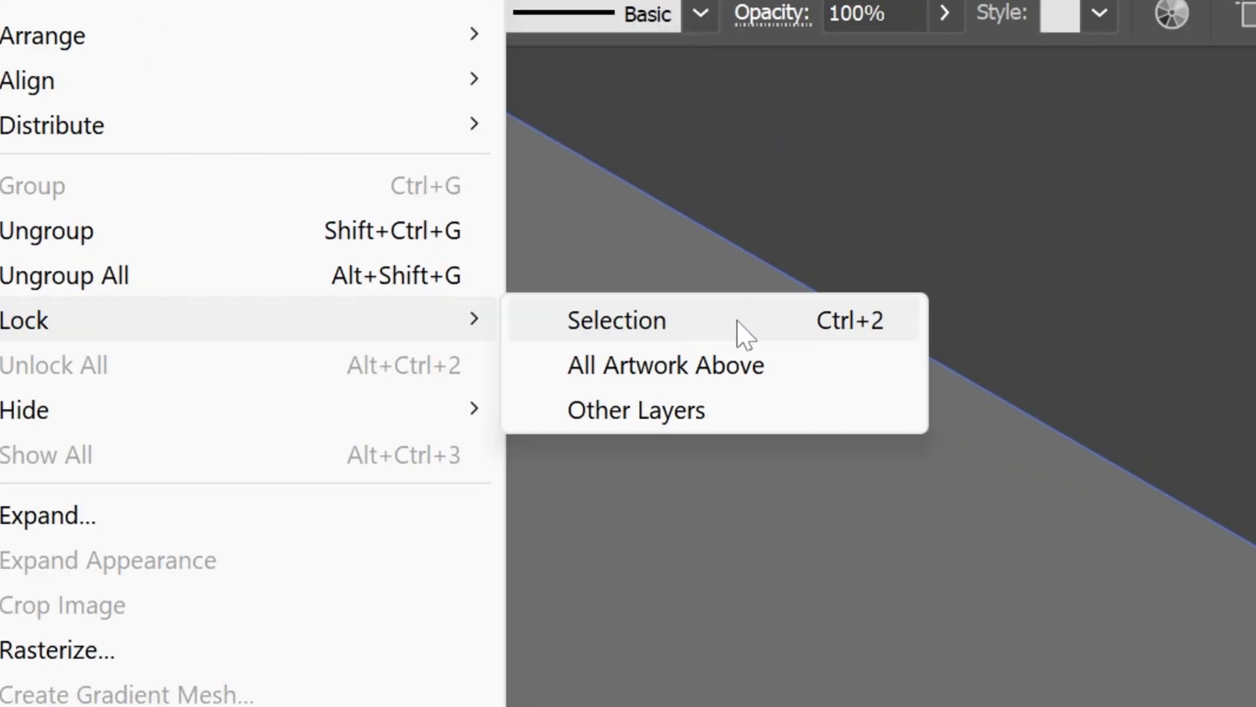
{"action": "left_click", "coordinate": [737, 320]}
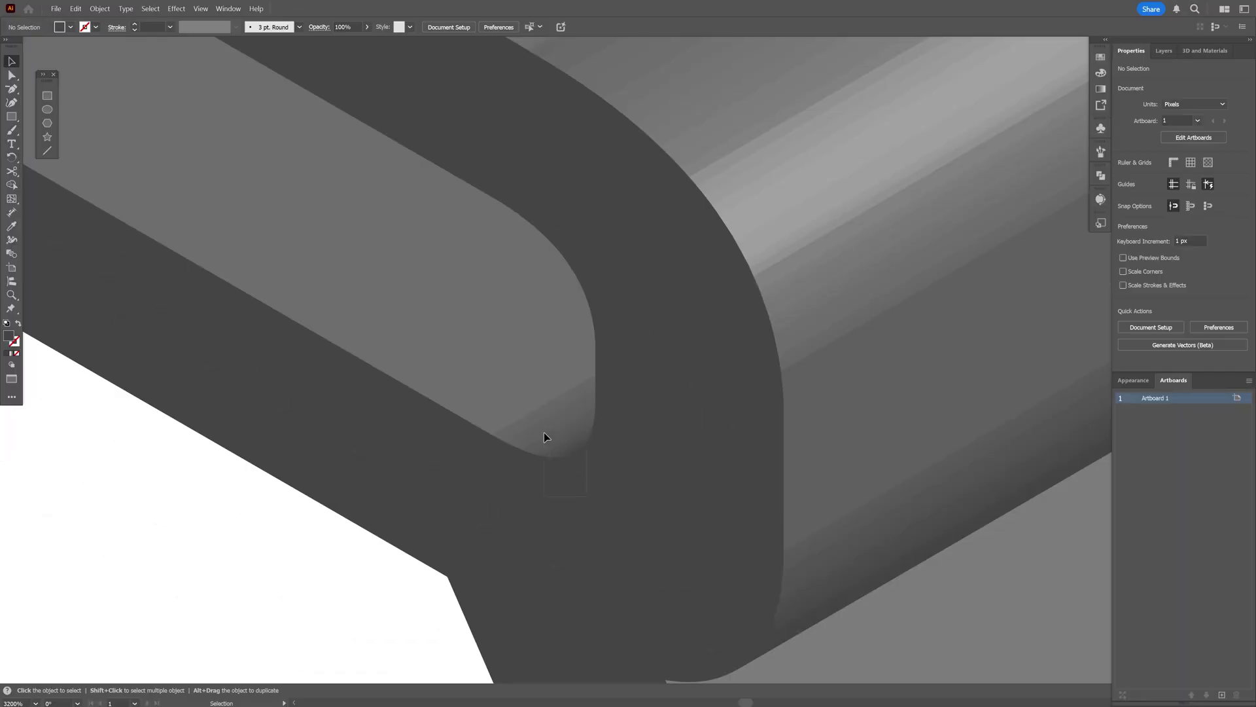
Unite the small shading strips at the rounded corner inside the R's counter into one shape.
{"action": "left_click", "coordinate": [544, 430]}
{"action": "left_click_drag", "start_coordinate": [575, 498], "coordinate": [621, 518]}
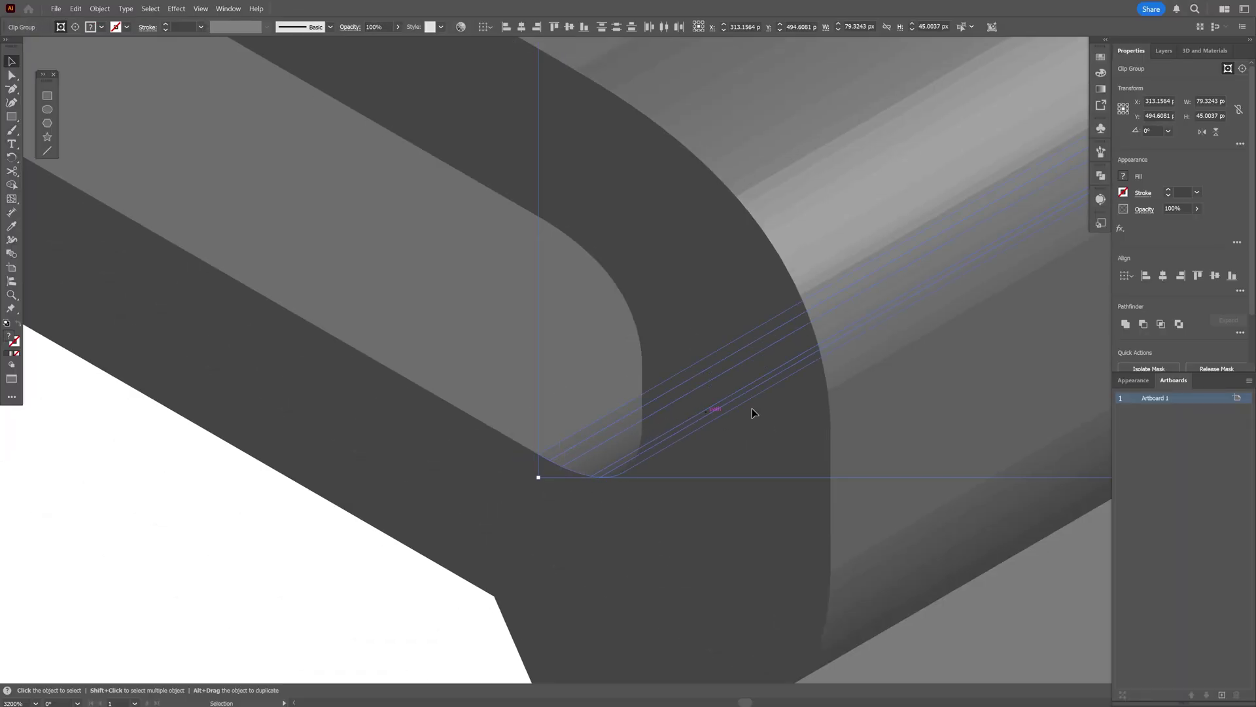
{"action": "left_click", "coordinate": [1125, 323]}
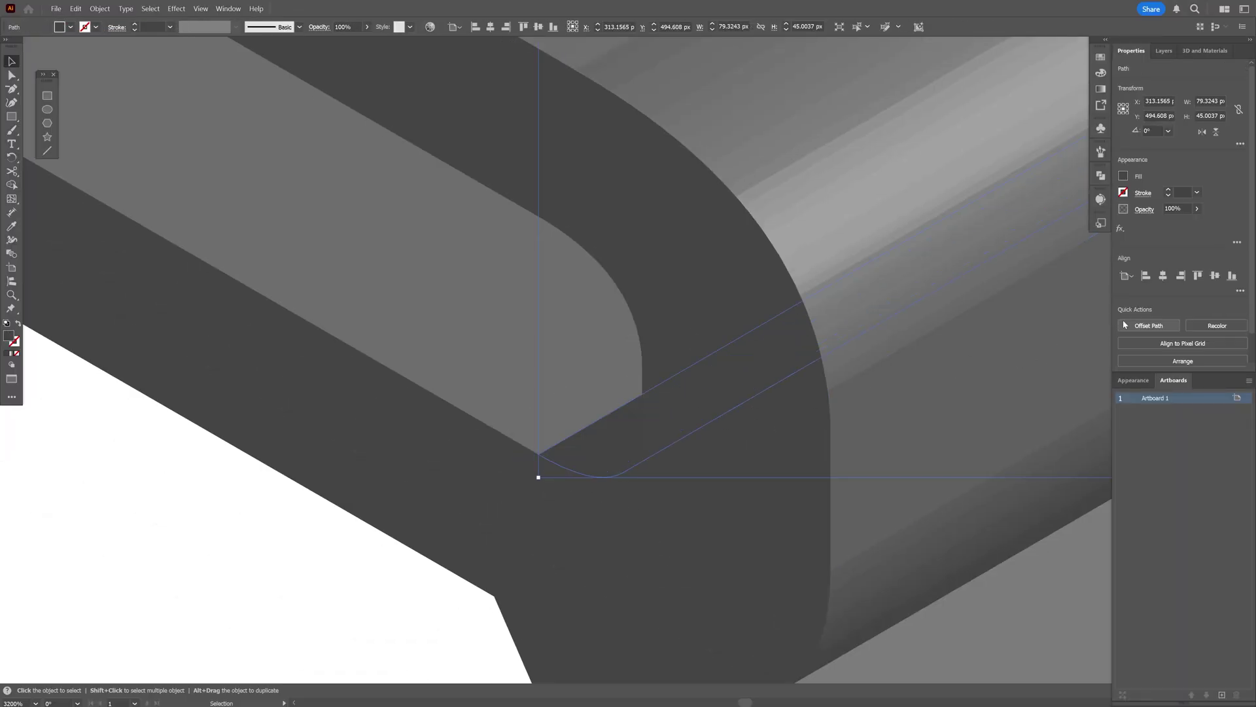
{"action": "left_click_drag", "start_coordinate": [591, 456], "coordinate": [224, 589]}
{"action": "key", "text": "ctrl+shift+a"}
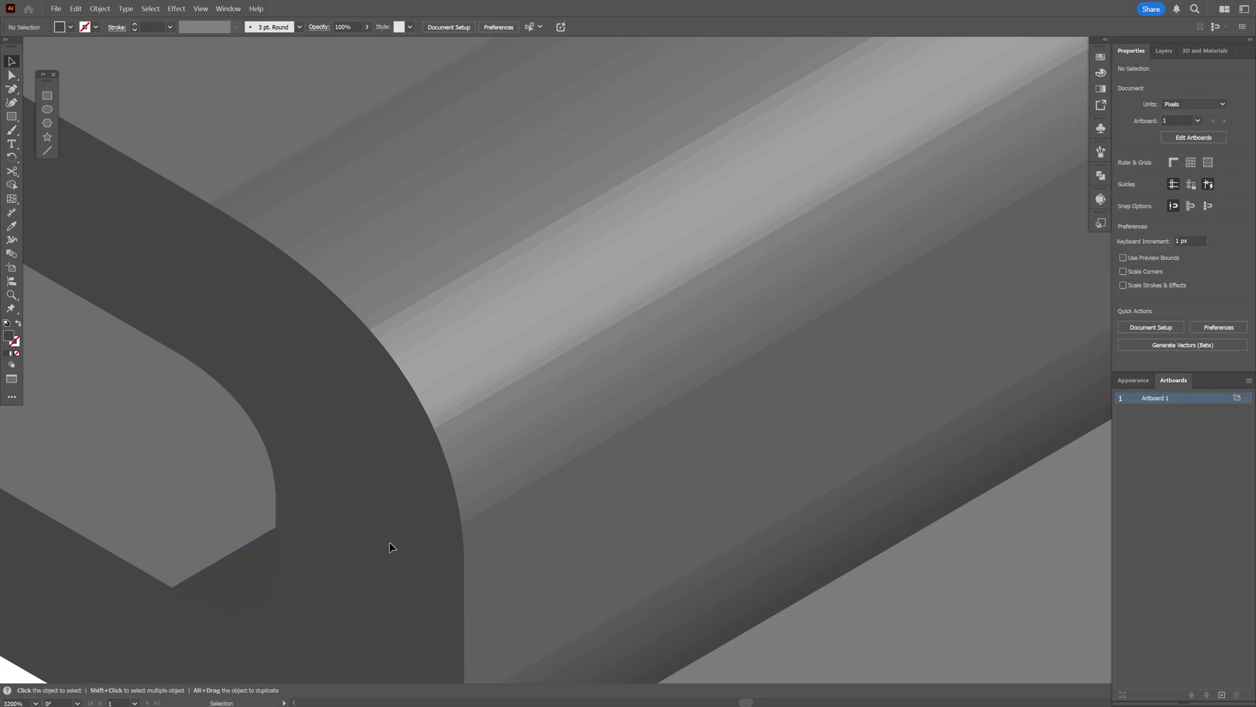
Unite the remaining shading strips on the R's outer curve into a few solid bands.
{"action": "left_click", "coordinate": [495, 478]}
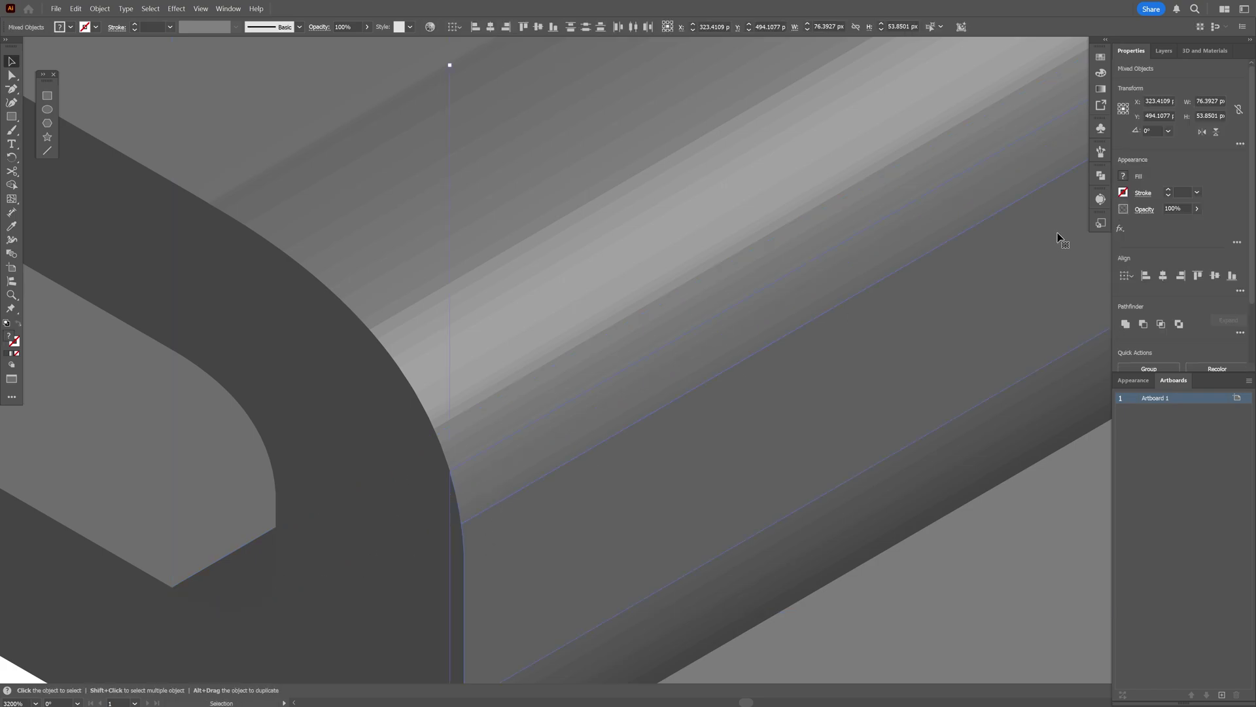
{"action": "left_click", "coordinate": [1125, 324]}
{"action": "key", "text": "ctrl+shift+a"}
{"action": "scroll", "coordinate": [437, 525], "scroll_direction": "down", "scroll_amount": 6}
{"action": "scroll", "coordinate": [241, 424], "scroll_direction": "up", "scroll_amount": 1}
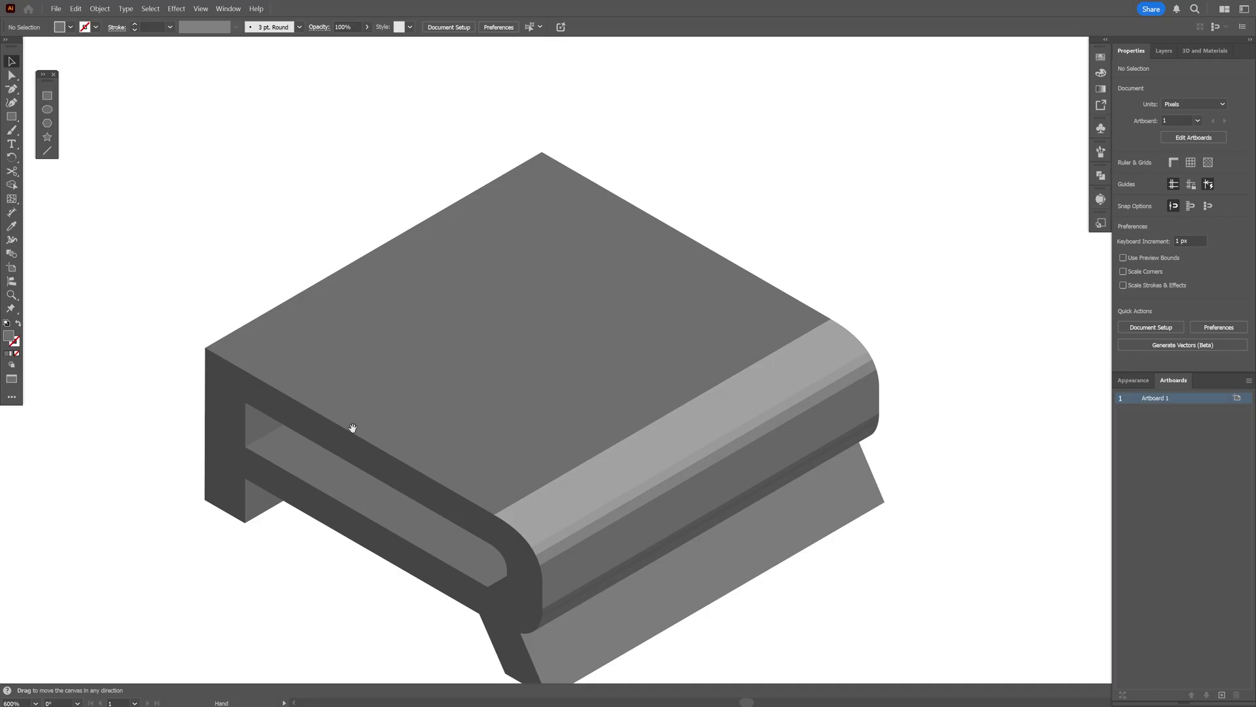
{"action": "left_click_drag", "start_coordinate": [377, 427], "coordinate": [434, 368]}
Unlock all artwork and fill the R's top face with the yellow swatch.
{"action": "left_click", "coordinate": [101, 8]}
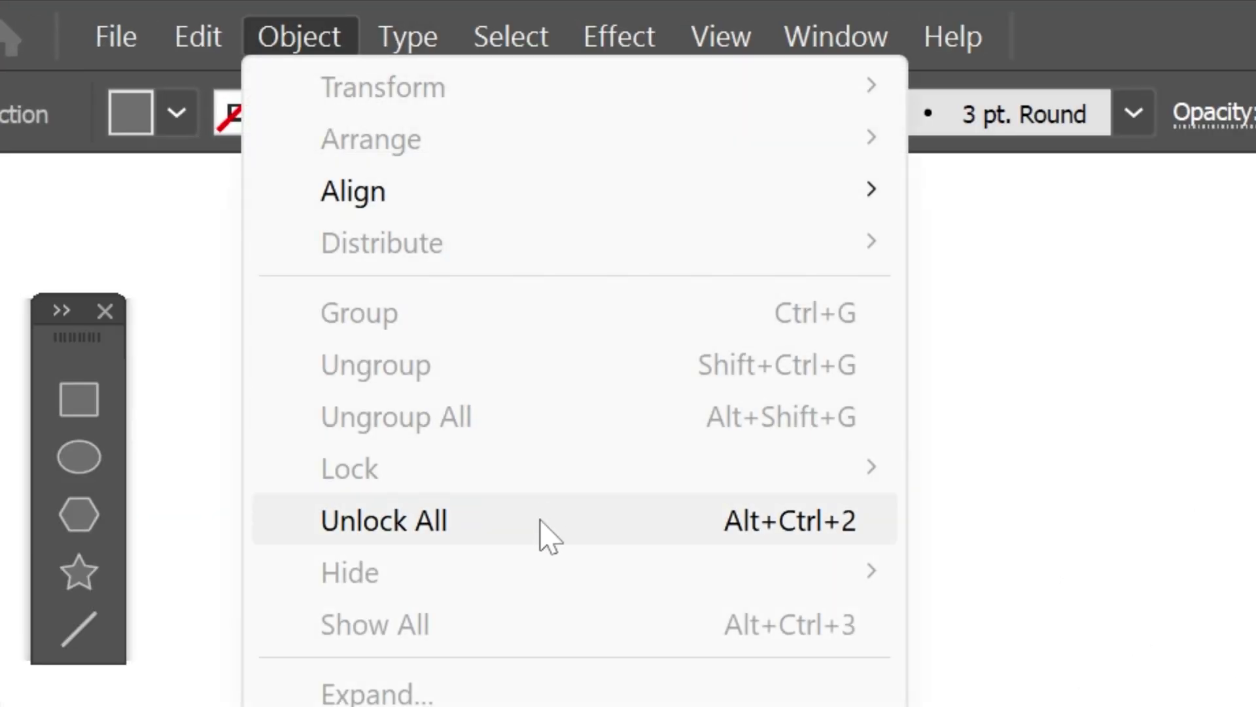
{"action": "left_click", "coordinate": [540, 522]}
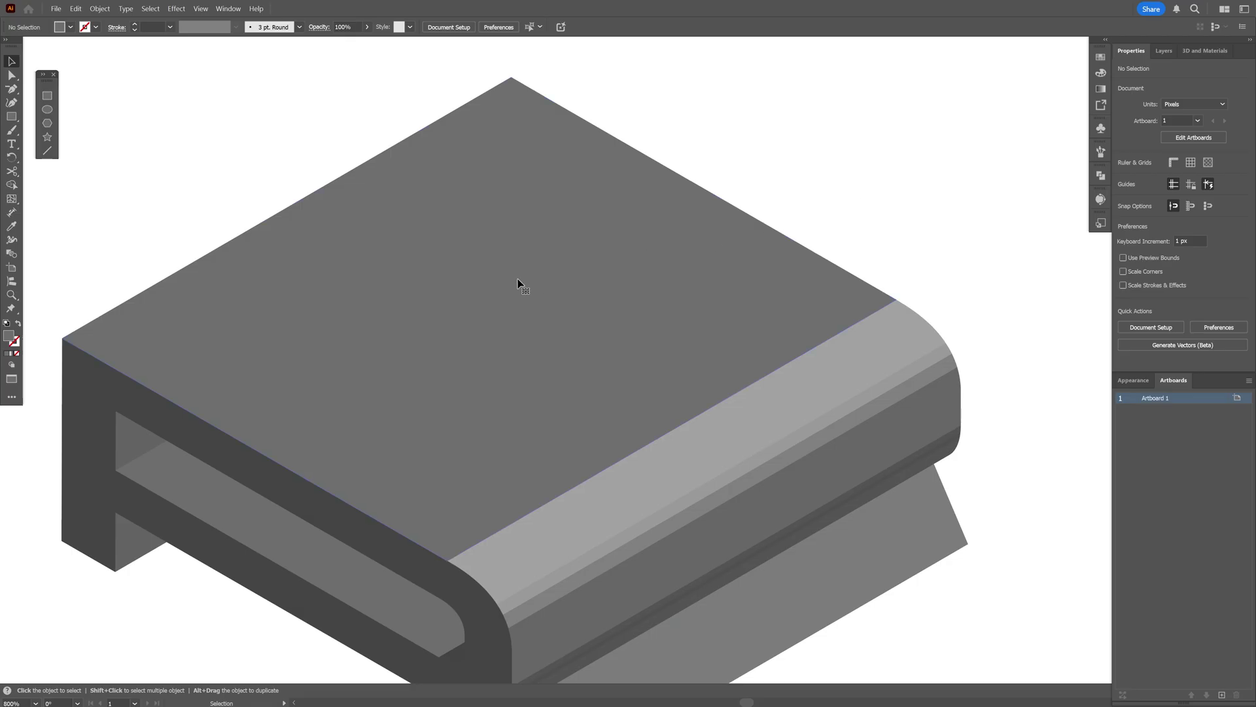
{"action": "left_click", "coordinate": [518, 283]}
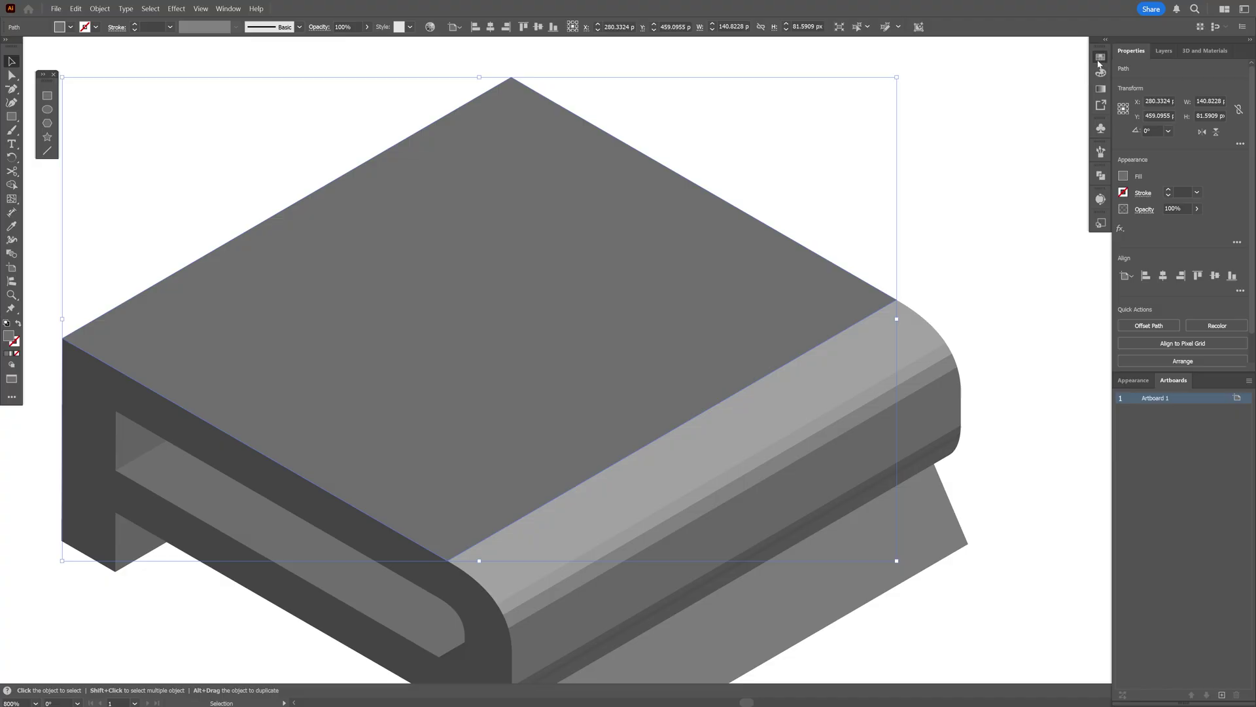
{"action": "left_click", "coordinate": [1099, 62]}
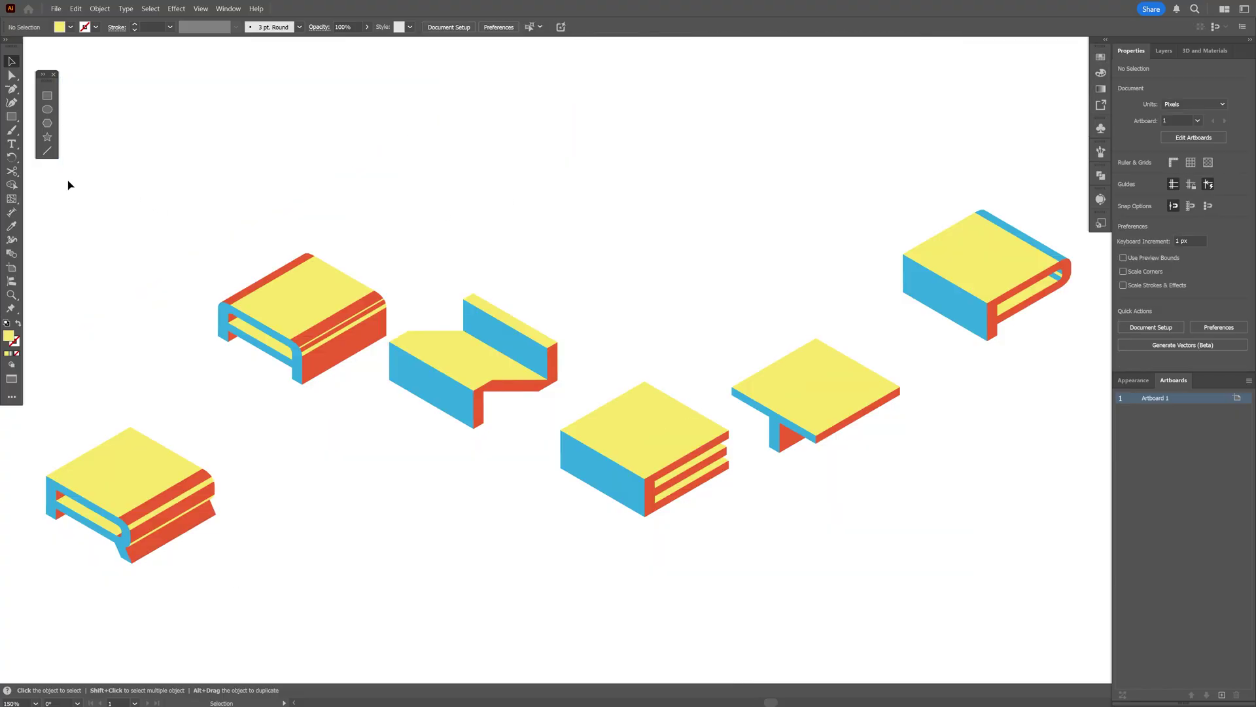
Apply a 0.5 pt black stroke to all six colored letters.
{"action": "left_click_drag", "start_coordinate": [53, 175], "coordinate": [1049, 500]}
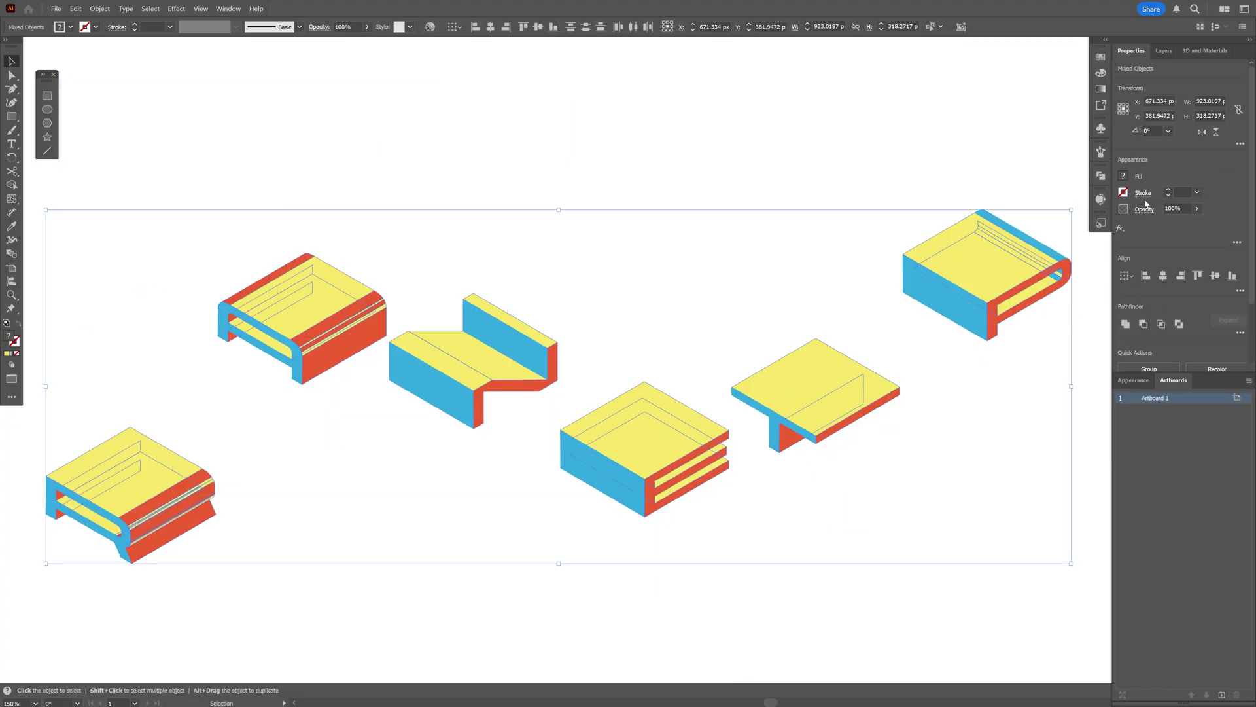
{"action": "scroll", "coordinate": [1181, 191], "scroll_direction": "up", "scroll_amount": 2}
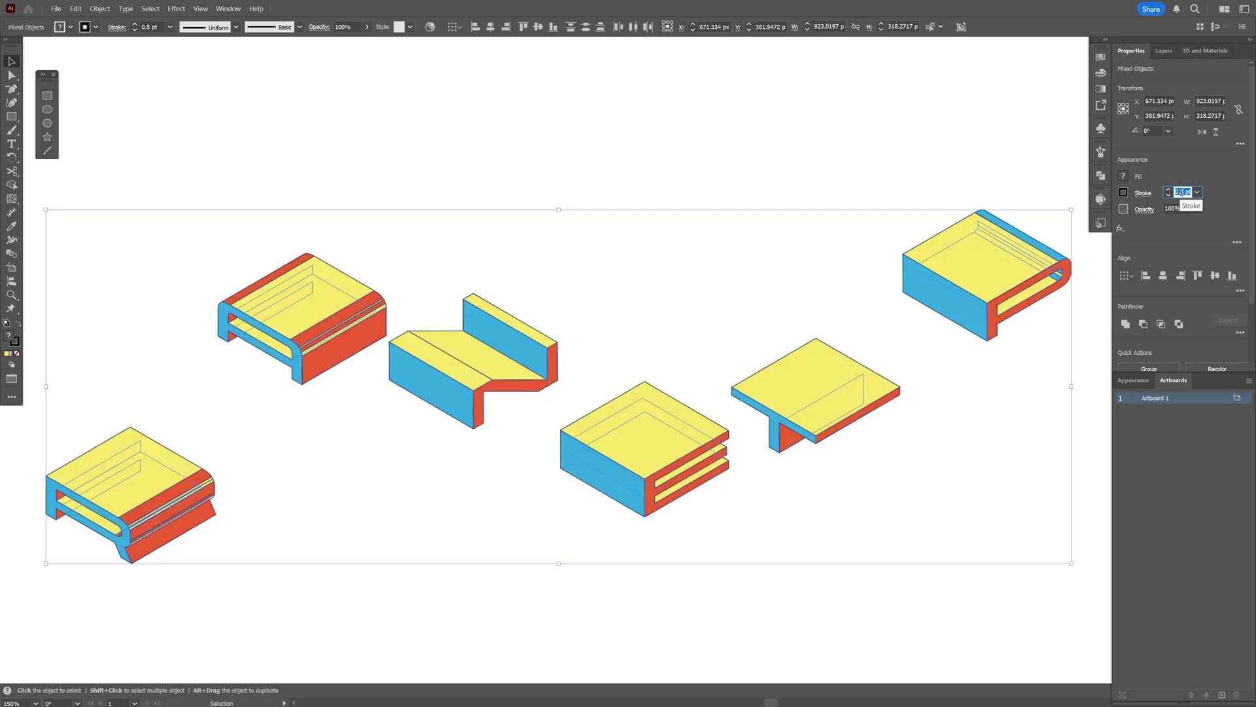
{"action": "left_click", "coordinate": [654, 337]}
Group all the faces of the R together, and group the faces of the A the same way.
{"action": "scroll", "coordinate": [127, 482], "scroll_direction": "up", "scroll_amount": 3}
{"action": "left_click_drag", "start_coordinate": [155, 477], "coordinate": [462, 364]}
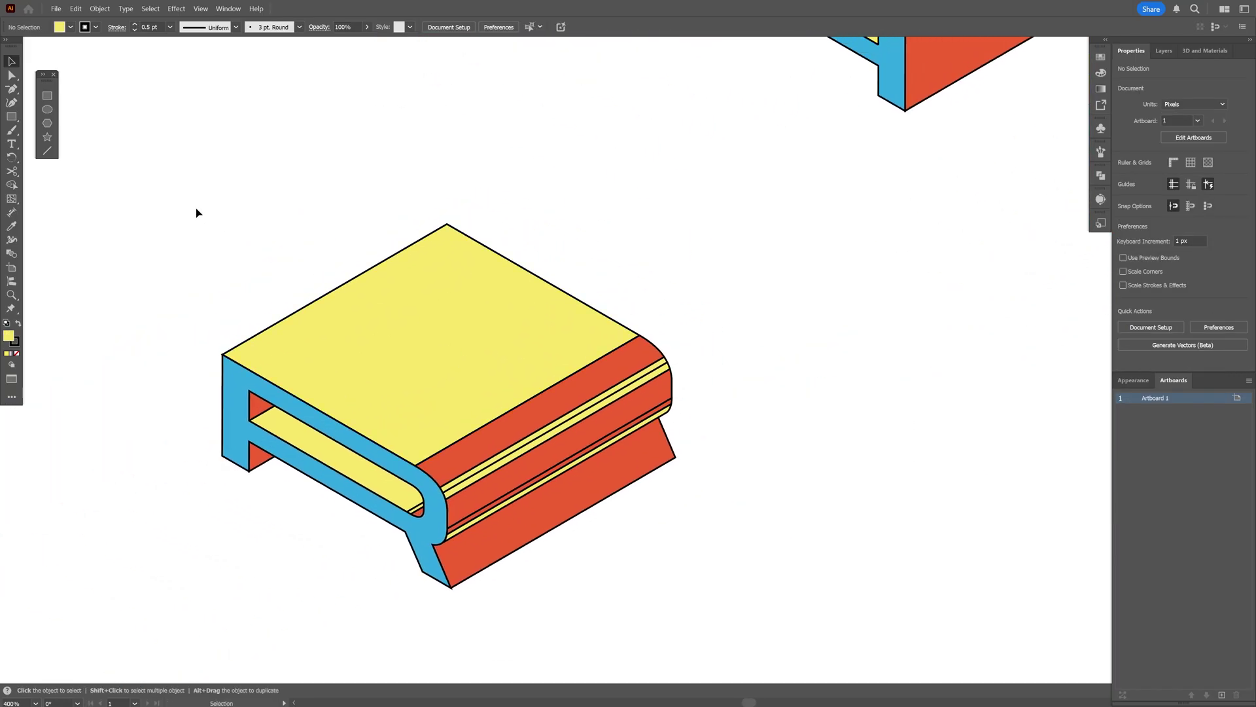
{"action": "left_click_drag", "start_coordinate": [743, 611], "coordinate": [528, 406]}
{"action": "right_click", "coordinate": [529, 406]}
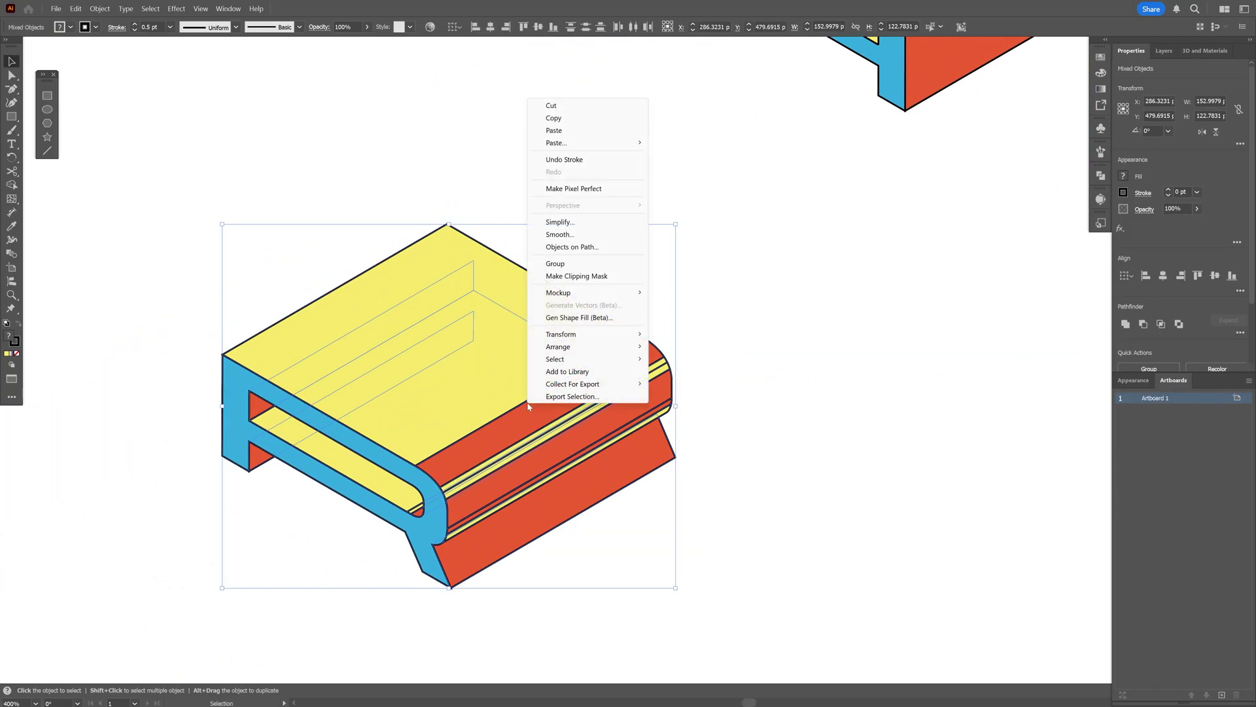
{"action": "left_click", "coordinate": [556, 263]}
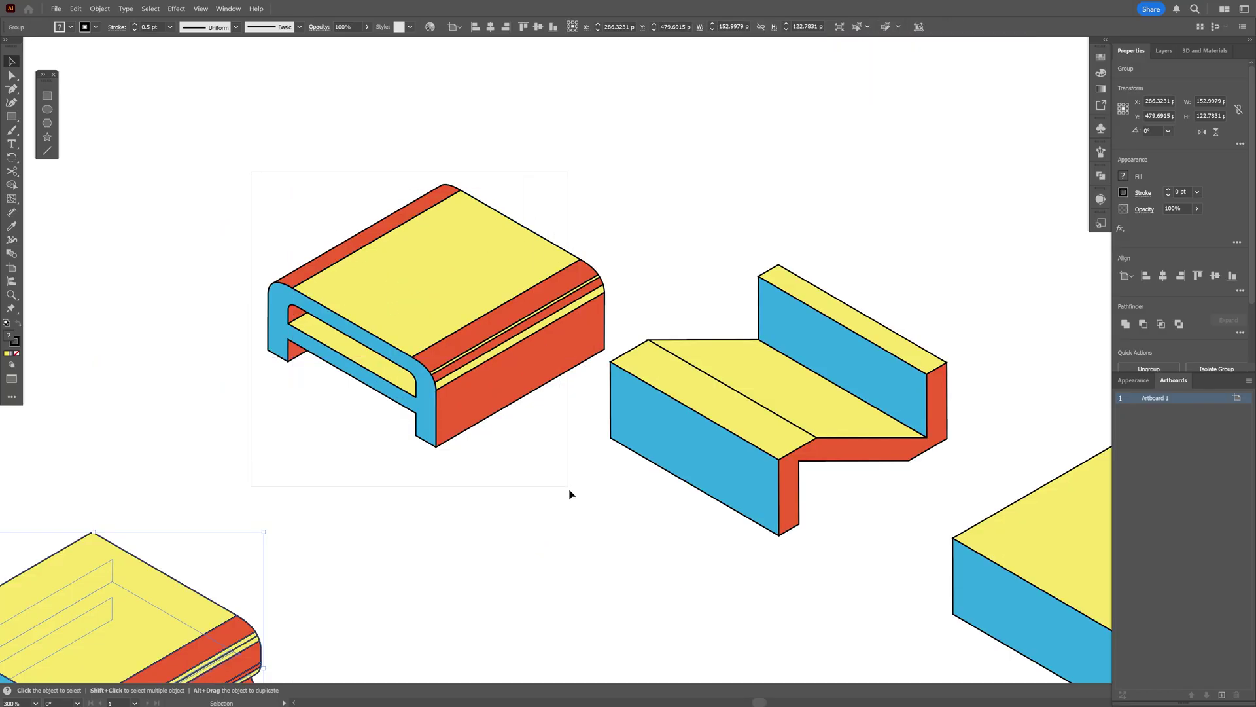
{"action": "right_click", "coordinate": [458, 292]}
{"action": "left_click", "coordinate": [498, 457]}
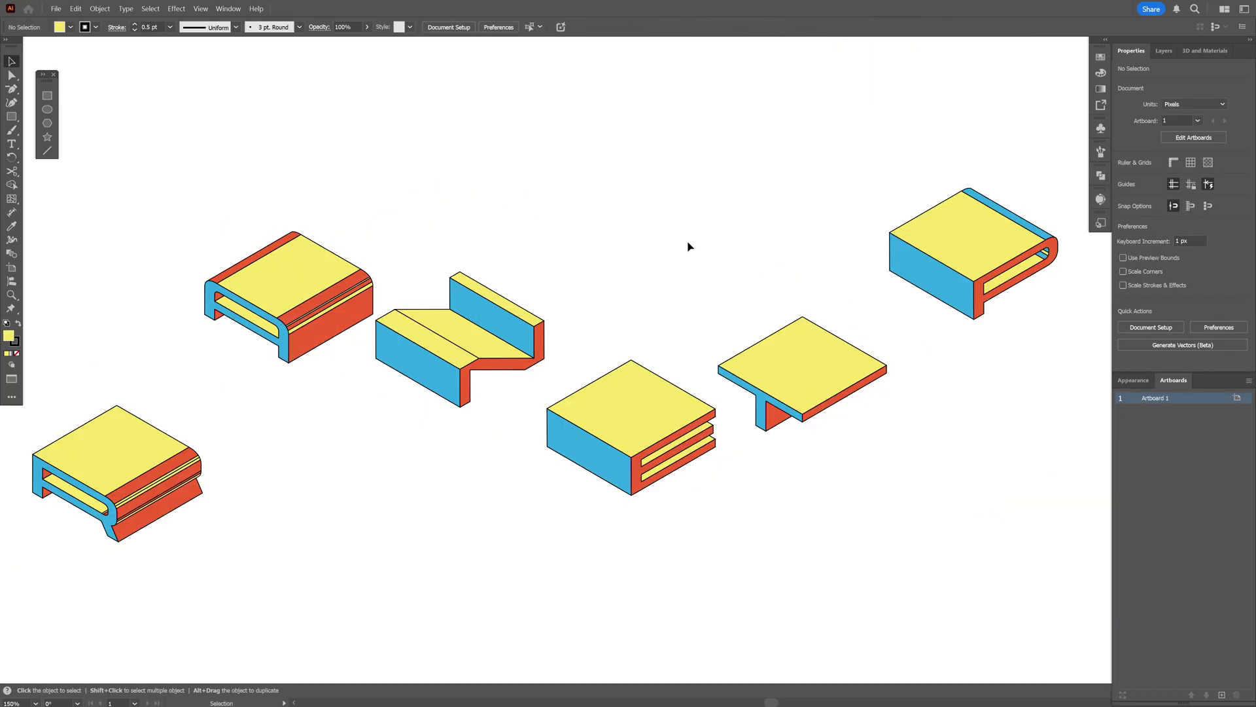
Select all six outlined letter groups.
{"action": "left_click_drag", "start_coordinate": [82, 177], "coordinate": [973, 541]}
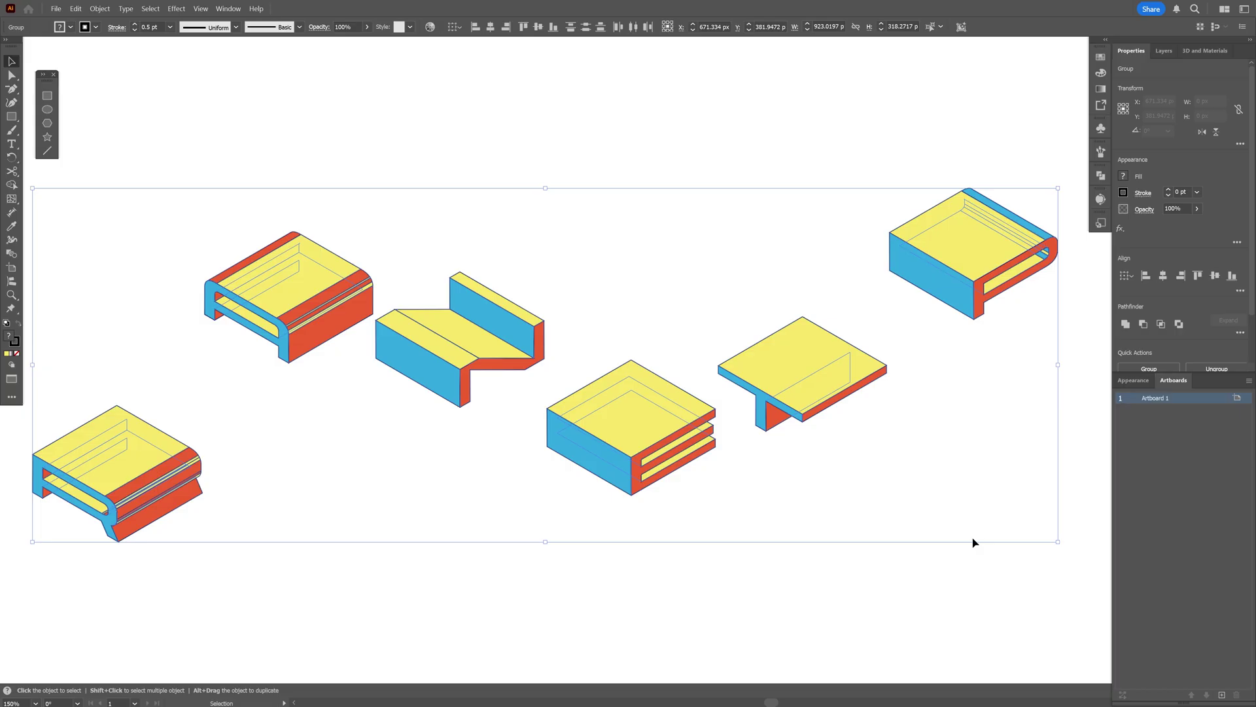